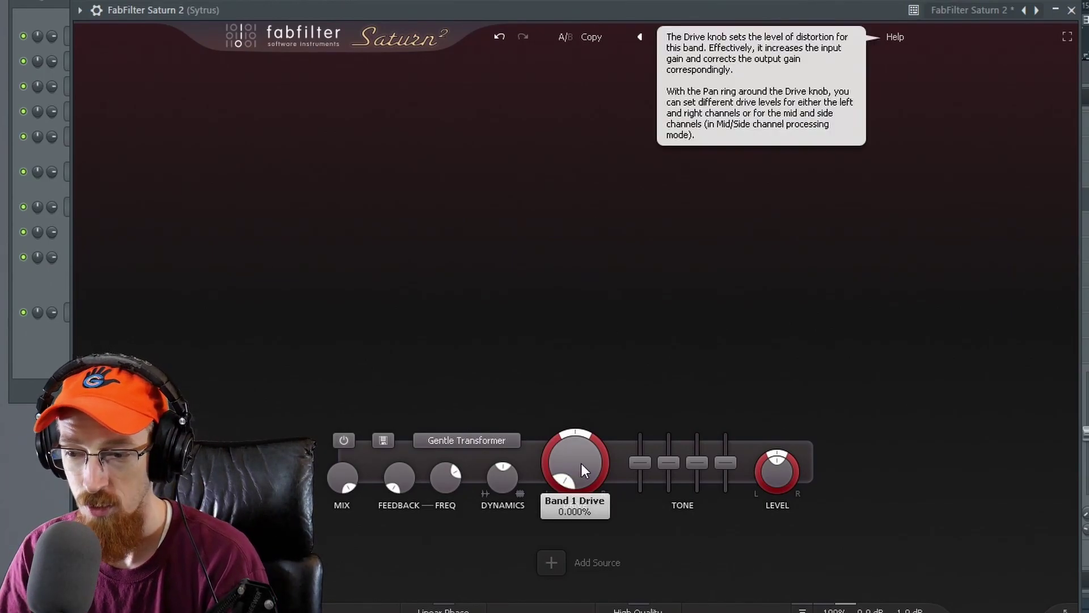
# - Raise the band's drive to a high level and switch its distortion style to Warm Tape
pyautogui.moveTo(581, 477); pyautogui.dragTo(539, 283)
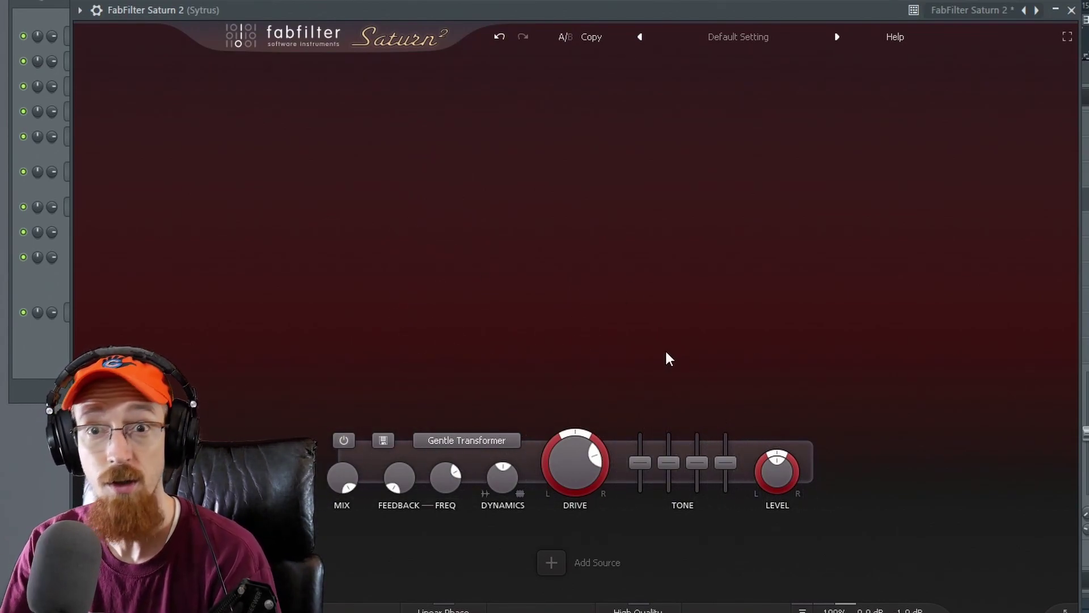
pyautogui.click(510, 440)
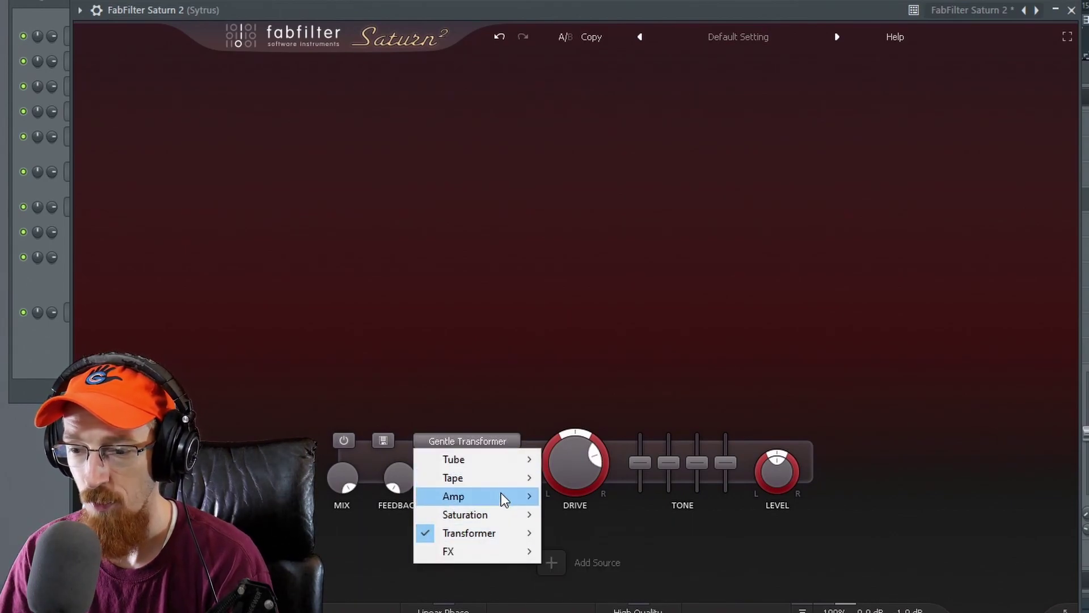
pyautogui.moveTo(492, 479)
pyautogui.click(627, 517)
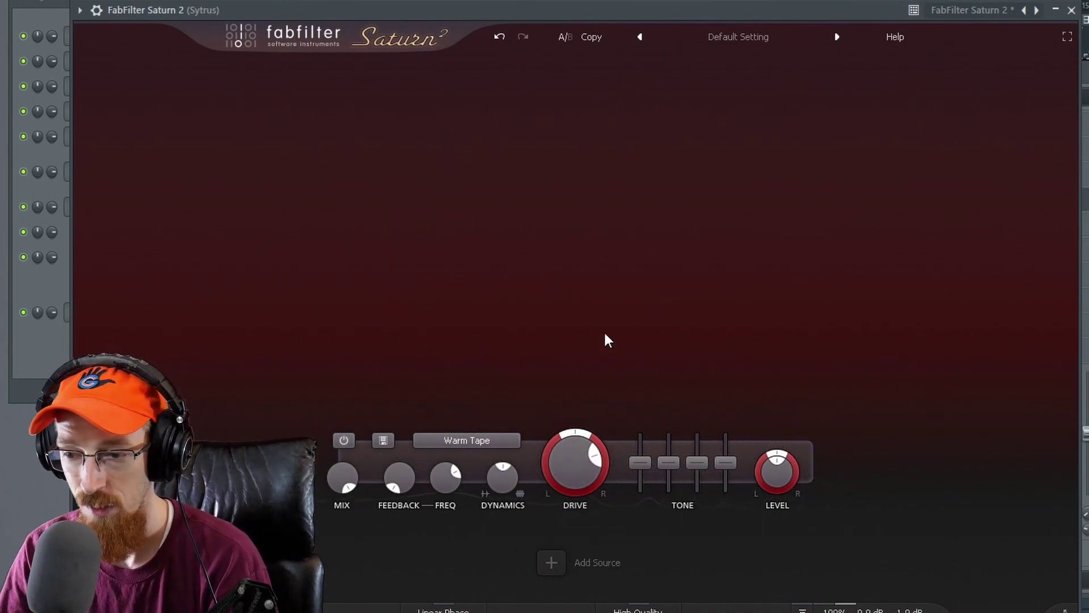
# - Reduce the drive of the Warm Tape band to a low level
pyautogui.moveTo(588, 445)
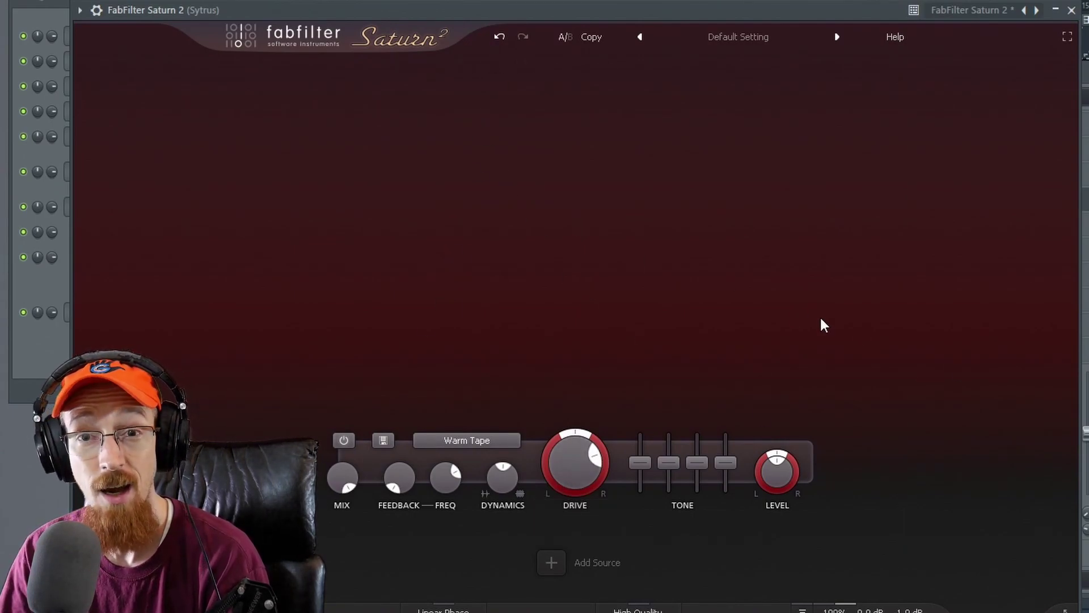
pyautogui.moveTo(579, 465); pyautogui.dragTo(591, 509)
pyautogui.moveTo(582, 457); pyautogui.dragTo(581, 475)
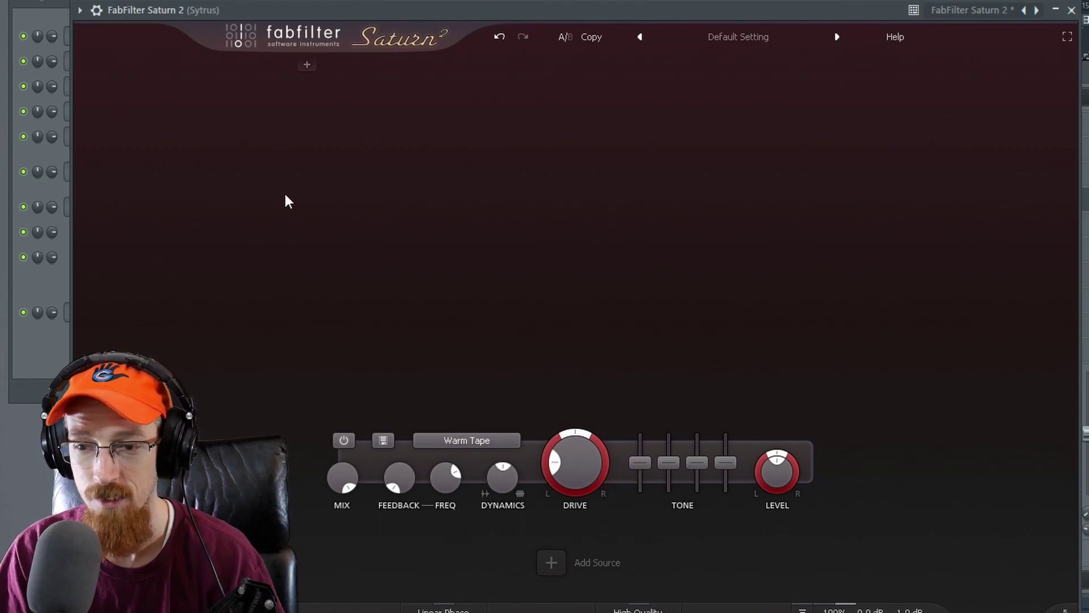
# - Add a second eight-bar note above the existing one in the Default channel's piano roll and close the editor
pyautogui.click(51, 348)
pyautogui.click(325, 172)
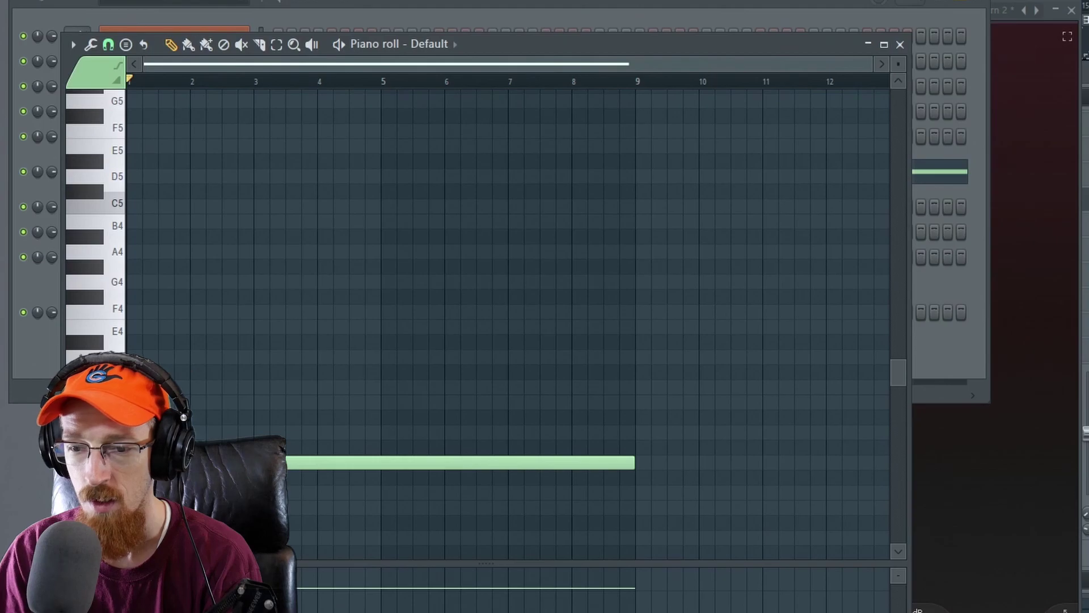
pyautogui.click(135, 387)
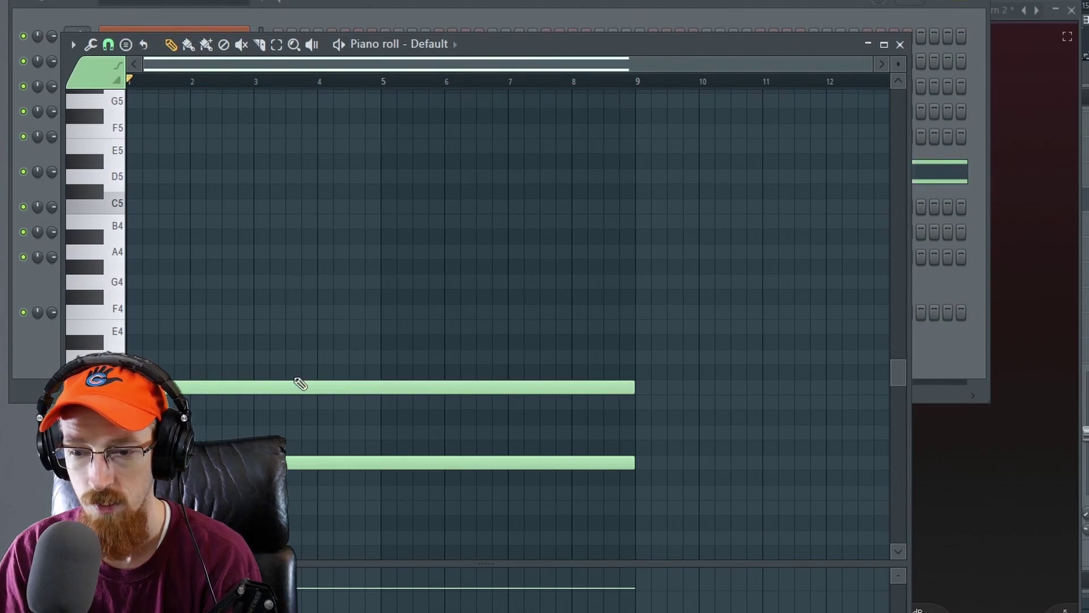
pyautogui.click(901, 44)
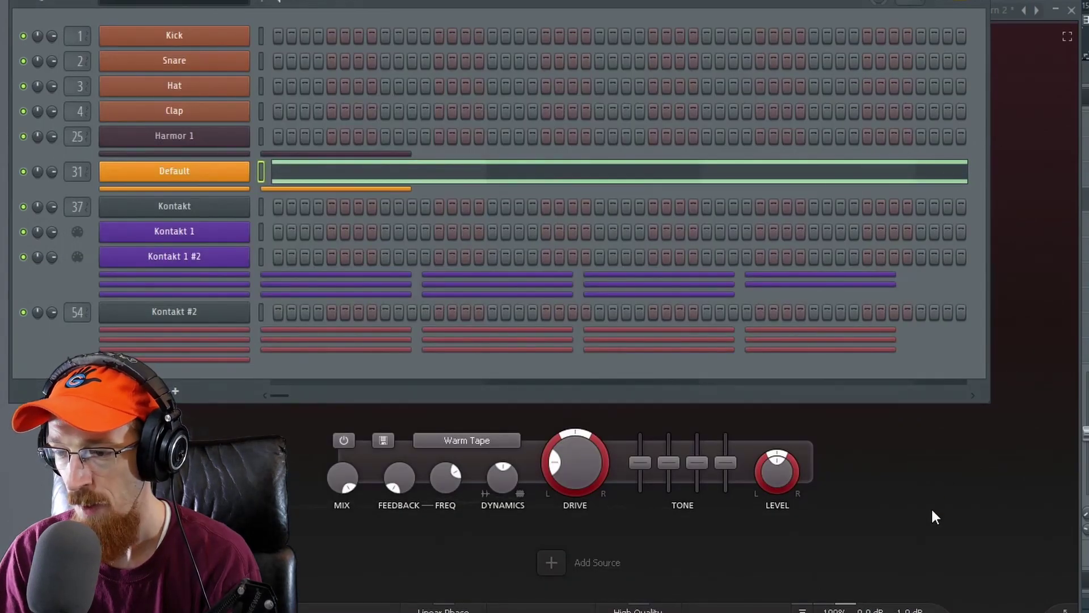
# - Turn Saturn's drive fully down and play the pattern to view its spectrum
pyautogui.click(931, 506)
pyautogui.moveTo(562, 470); pyautogui.dragTo(585, 529)
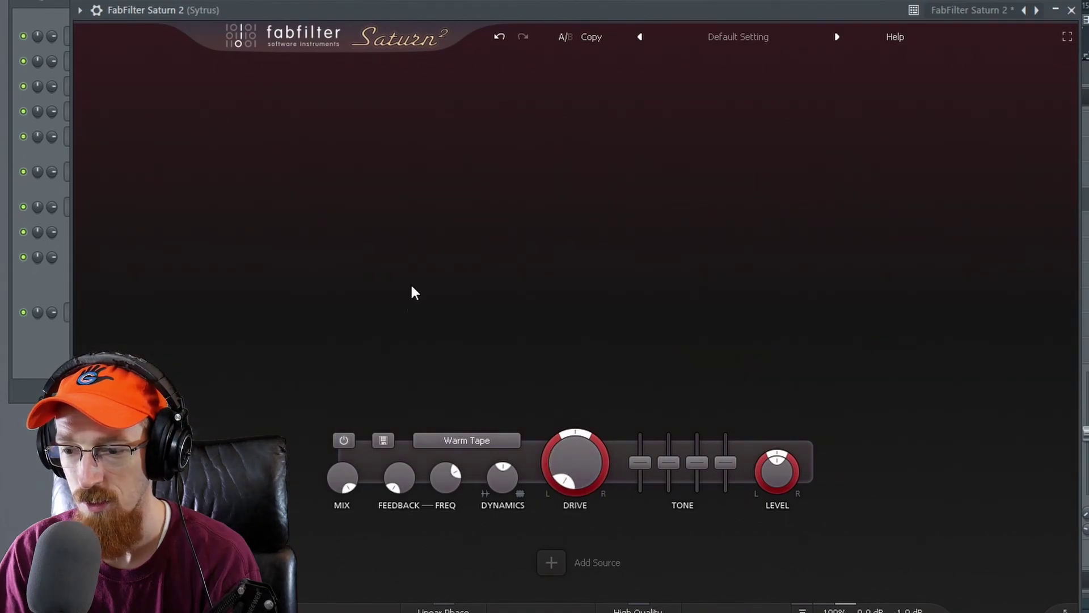
pyautogui.press('space')
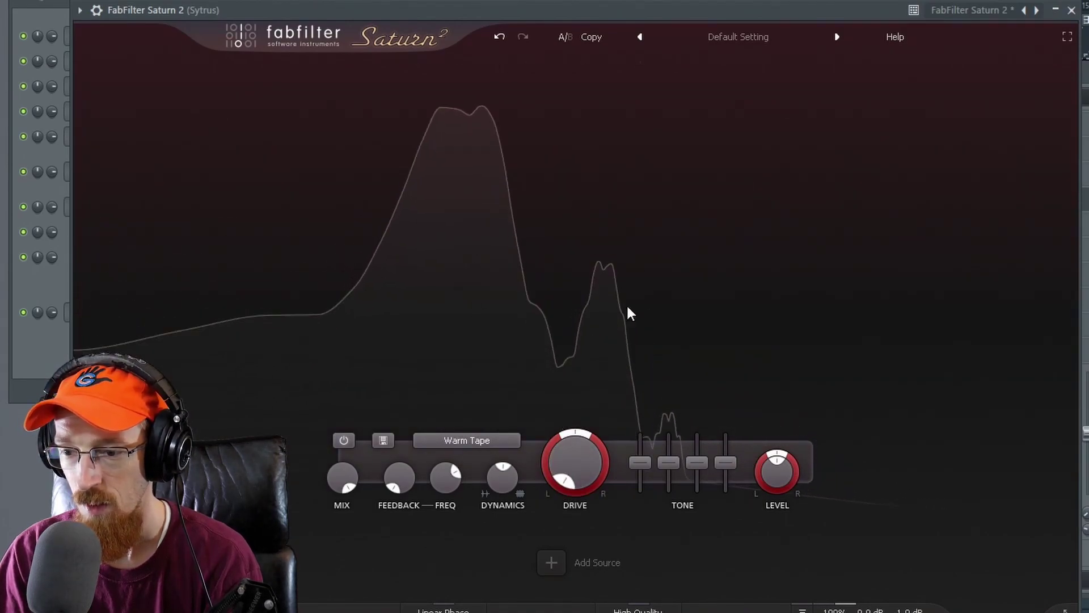
# - Set the band's distortion style to Gentle Transformer
pyautogui.click(508, 444)
pyautogui.moveTo(505, 528)
pyautogui.click(623, 550)
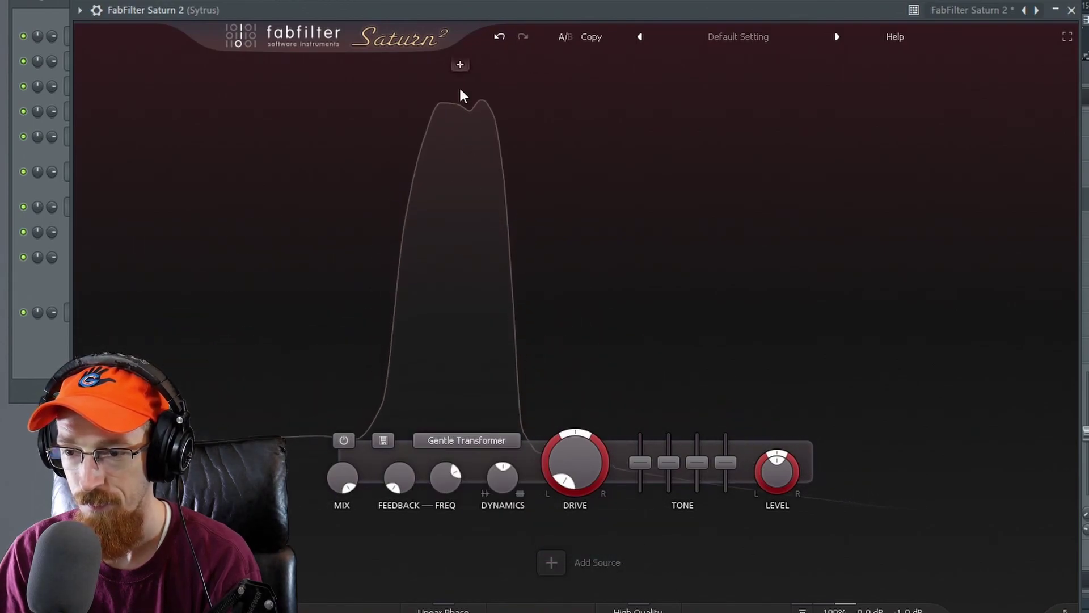
# - Move the upper note in the Default channel's piano roll to C5 and return to the Saturn window
pyautogui.click(39, 366)
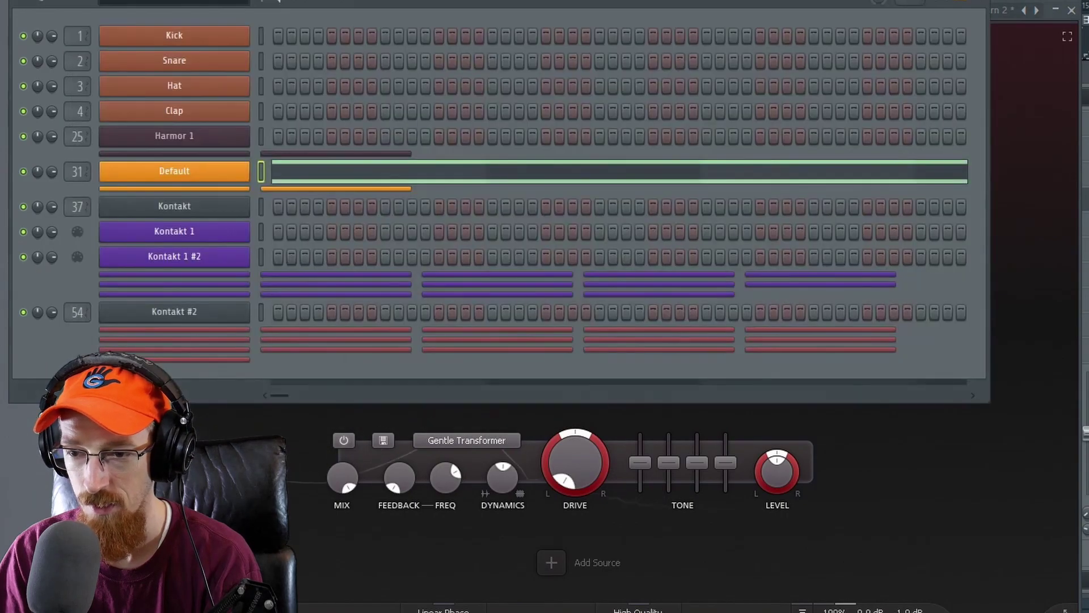
pyautogui.click(447, 168)
pyautogui.moveTo(193, 384); pyautogui.dragTo(181, 208)
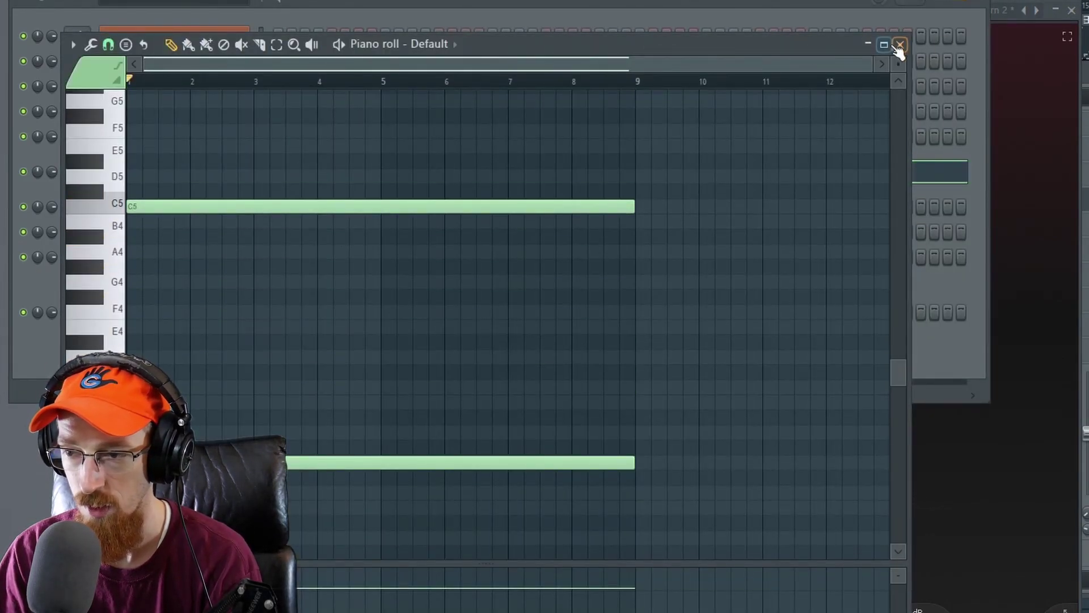
pyautogui.click(900, 45)
pyautogui.click(958, 513)
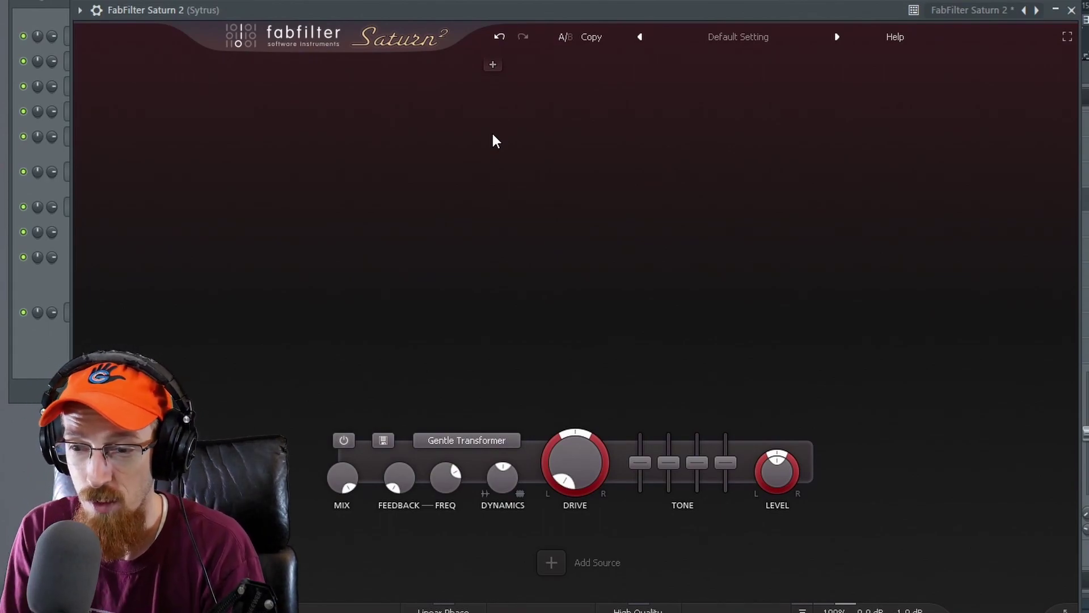
# - Split the spectrum into two bands with a 48 dB/oct crossover slope at about 342 Hz
pyautogui.click(506, 69)
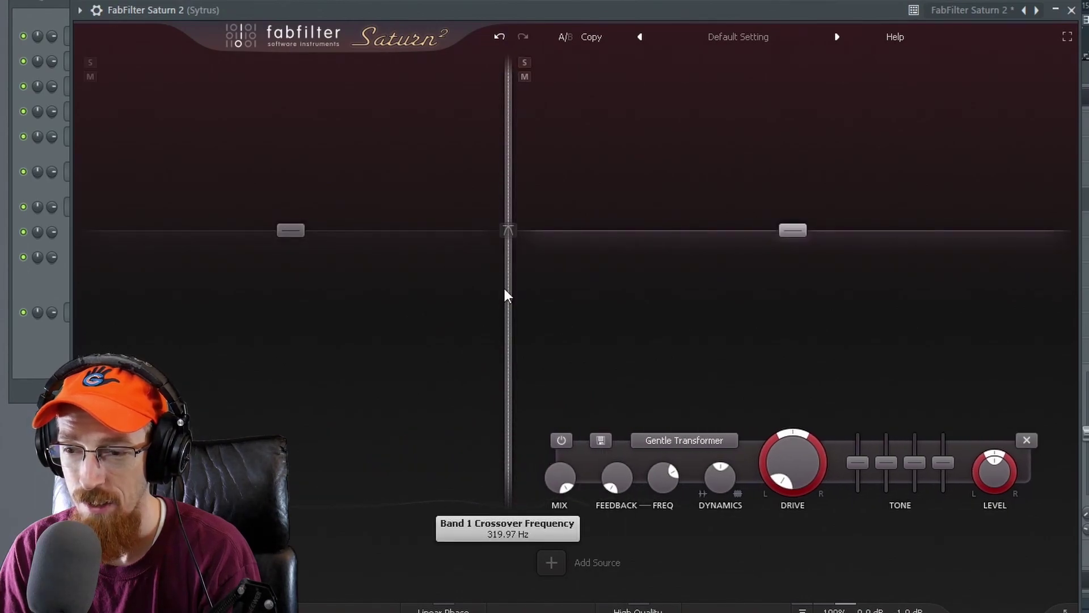
pyautogui.click(508, 230)
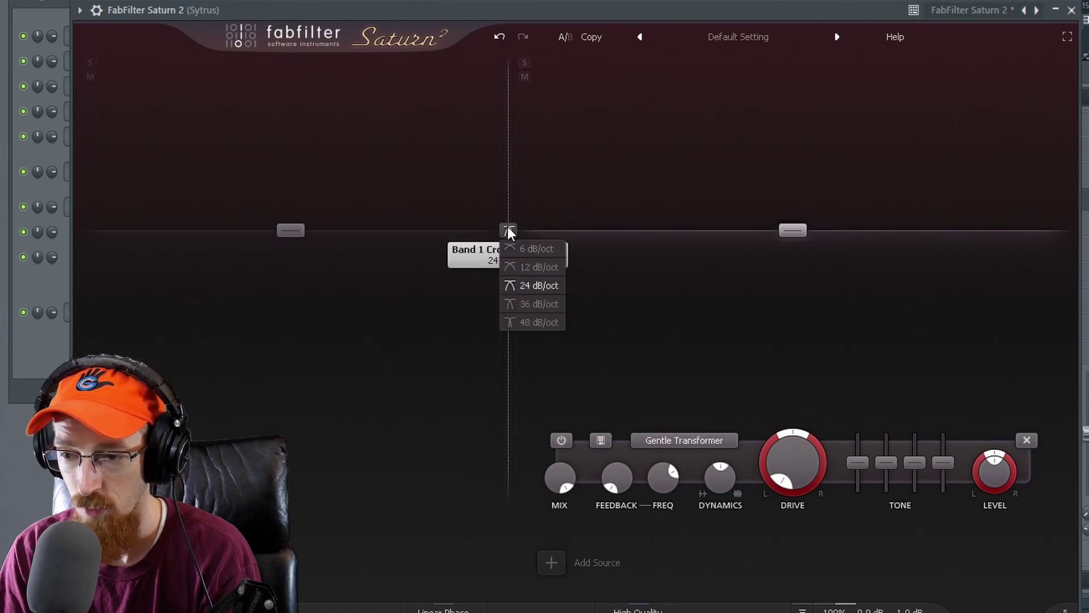
pyautogui.click(530, 321)
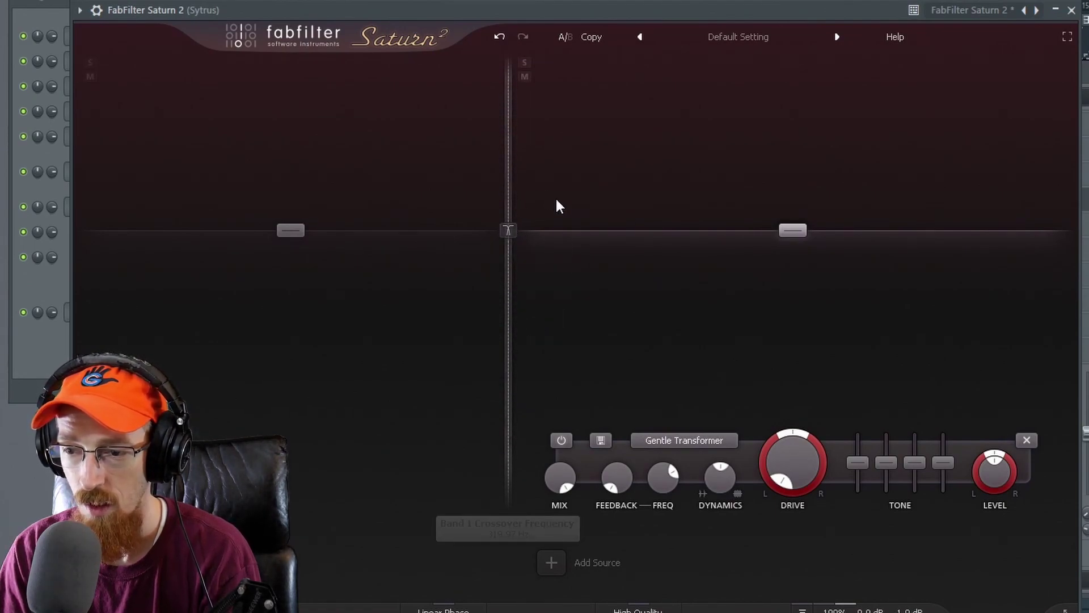
pyautogui.moveTo(509, 184); pyautogui.dragTo(516, 182)
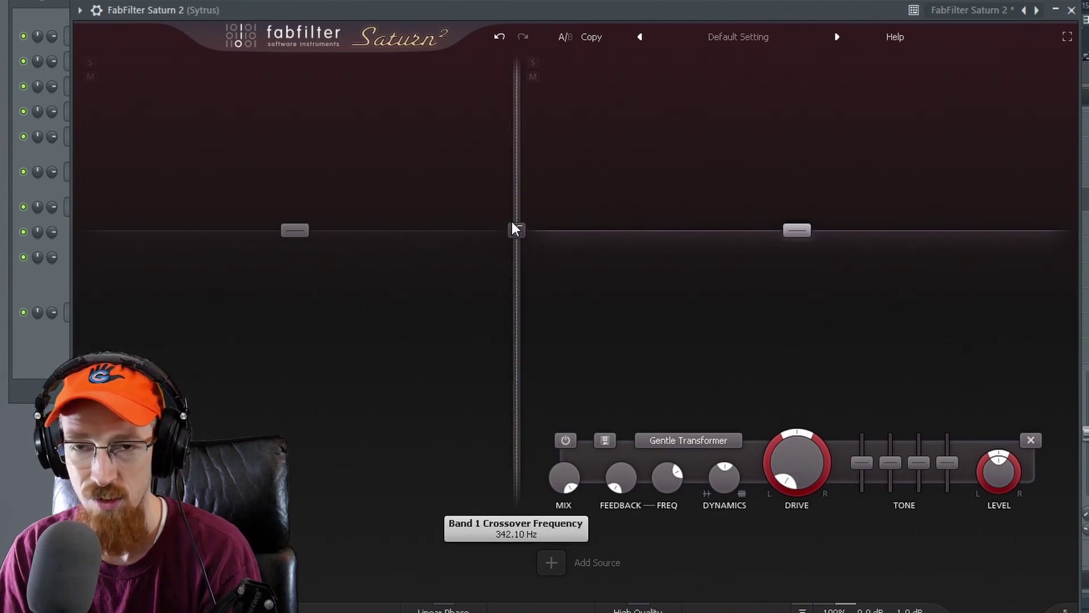
pyautogui.moveTo(512, 222)
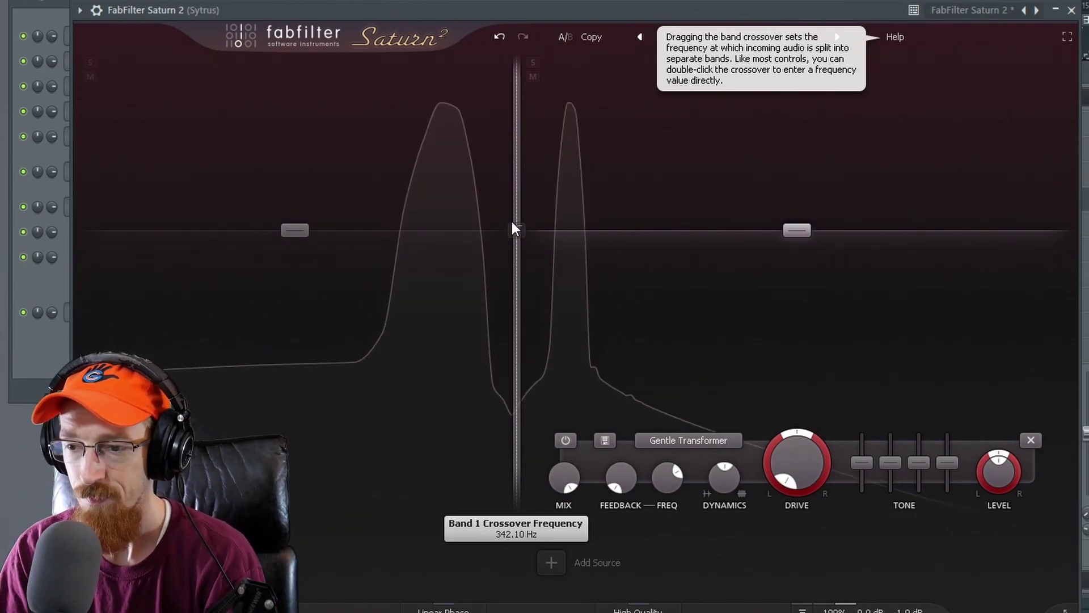
# - Raise the drive of both the lower and upper bands to a high level, with the upper band's processing enabled
pyautogui.click(346, 172)
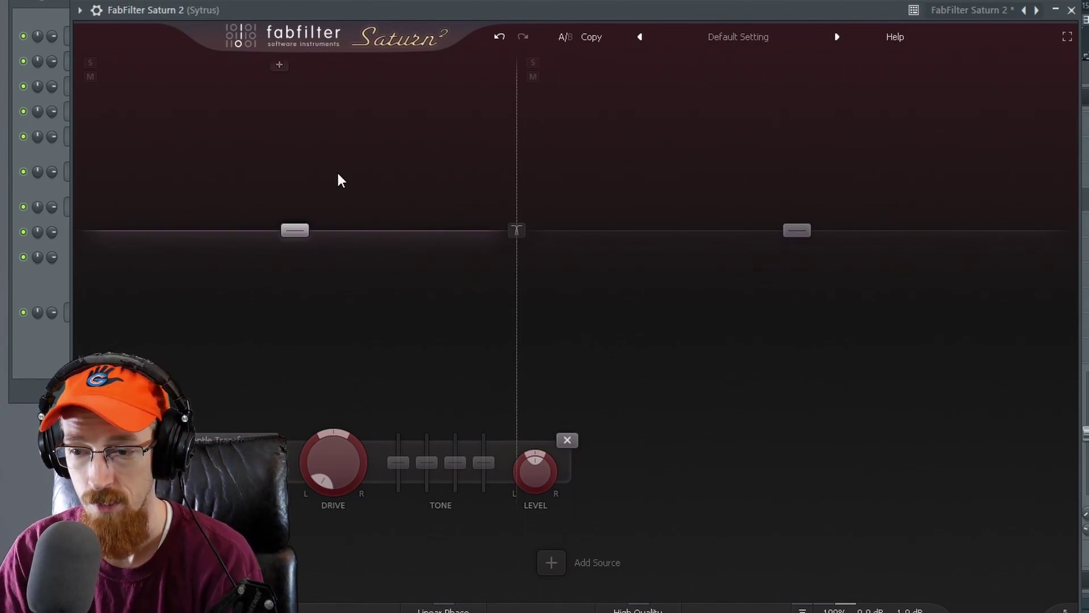
pyautogui.click(675, 216)
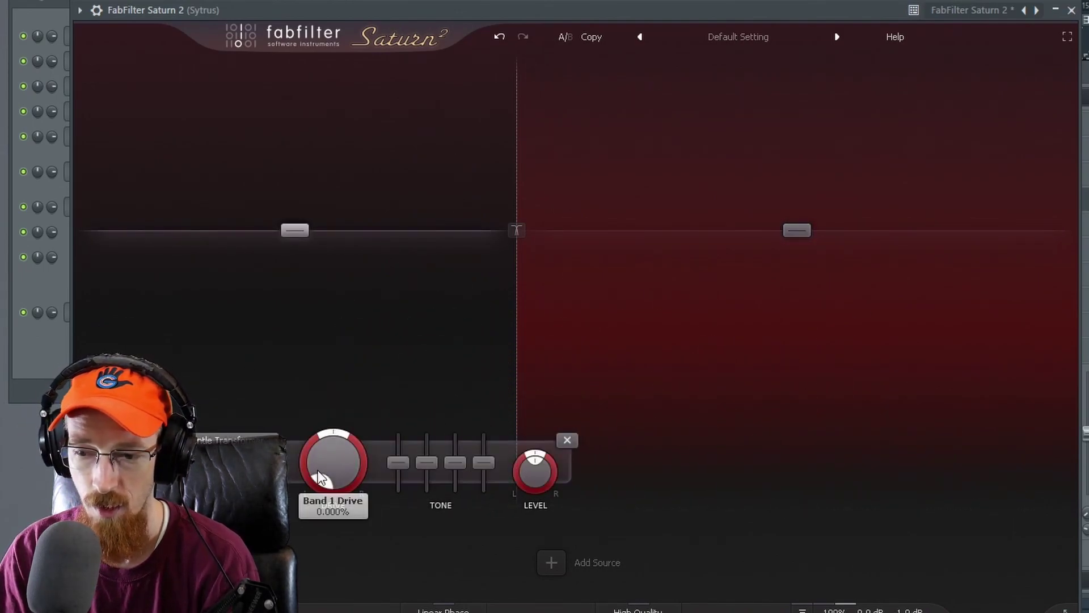
pyautogui.moveTo(322, 477); pyautogui.dragTo(361, 142)
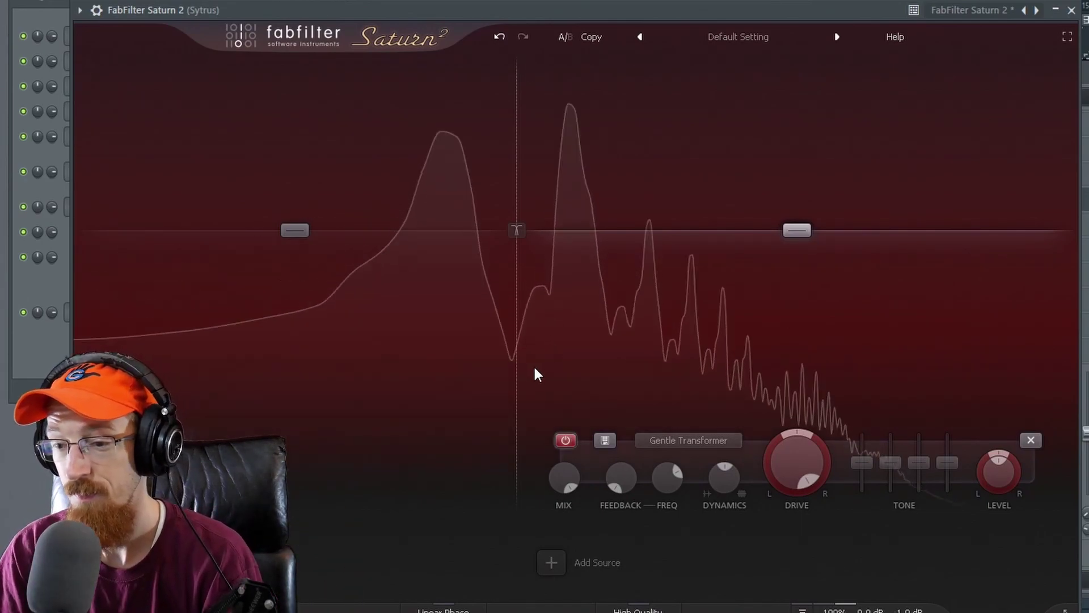
pyautogui.click(561, 442)
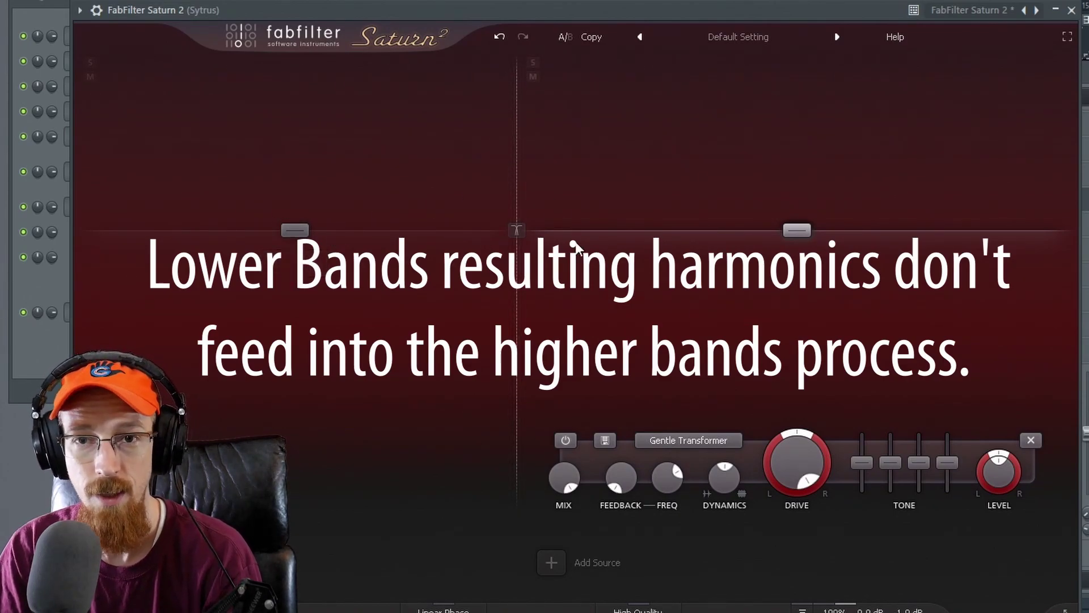
# - Examine the distortion style choices for the upper and lower bands and briefly bypass the lower band
pyautogui.click(400, 310)
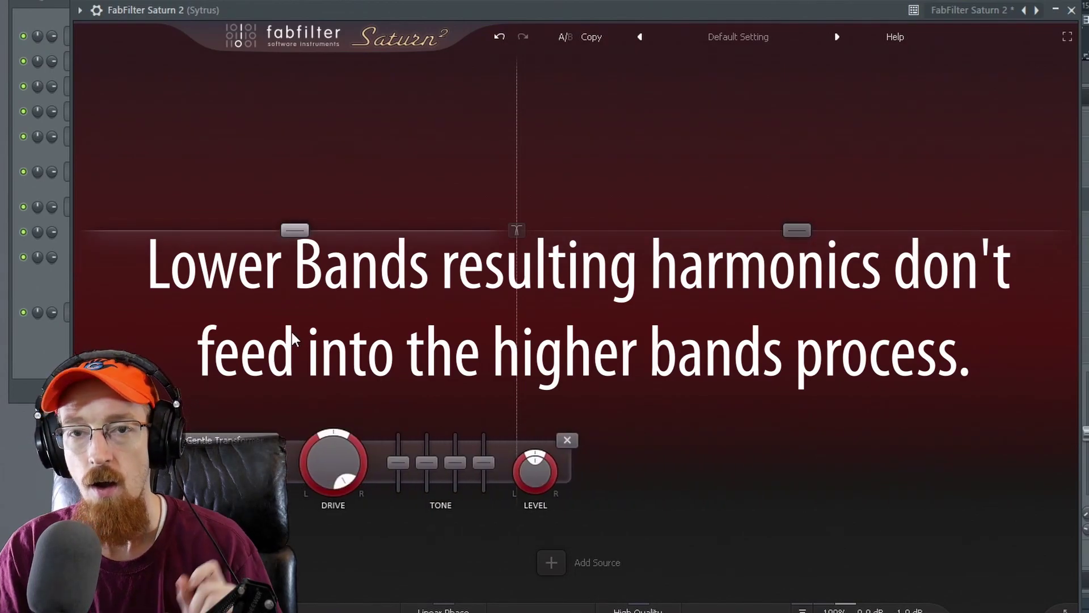
pyautogui.click(768, 314)
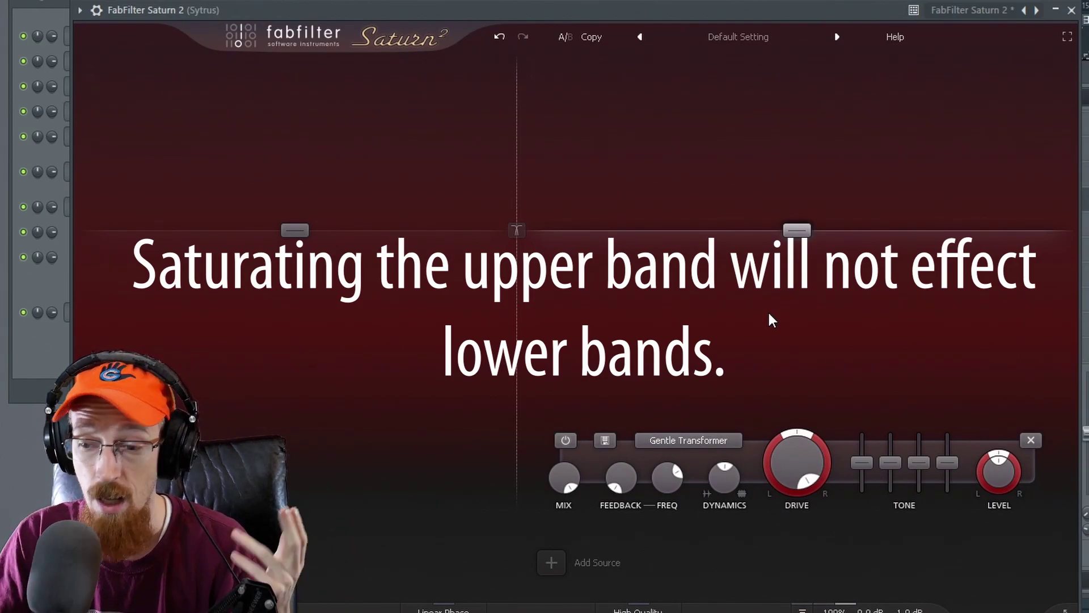
pyautogui.click(716, 444)
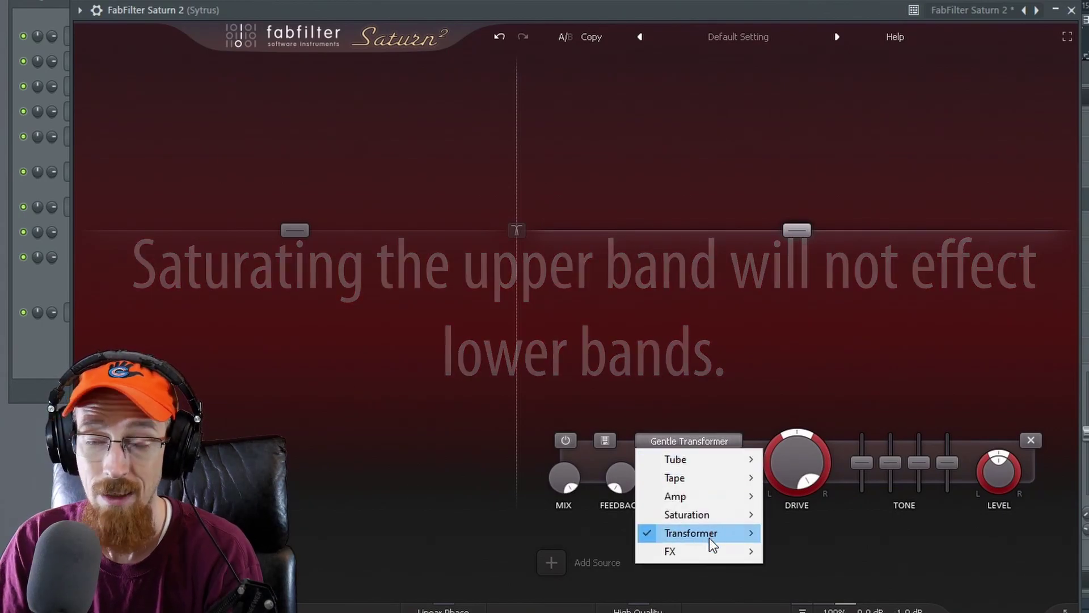
pyautogui.moveTo(709, 538)
pyautogui.click(404, 371)
pyautogui.click(294, 291)
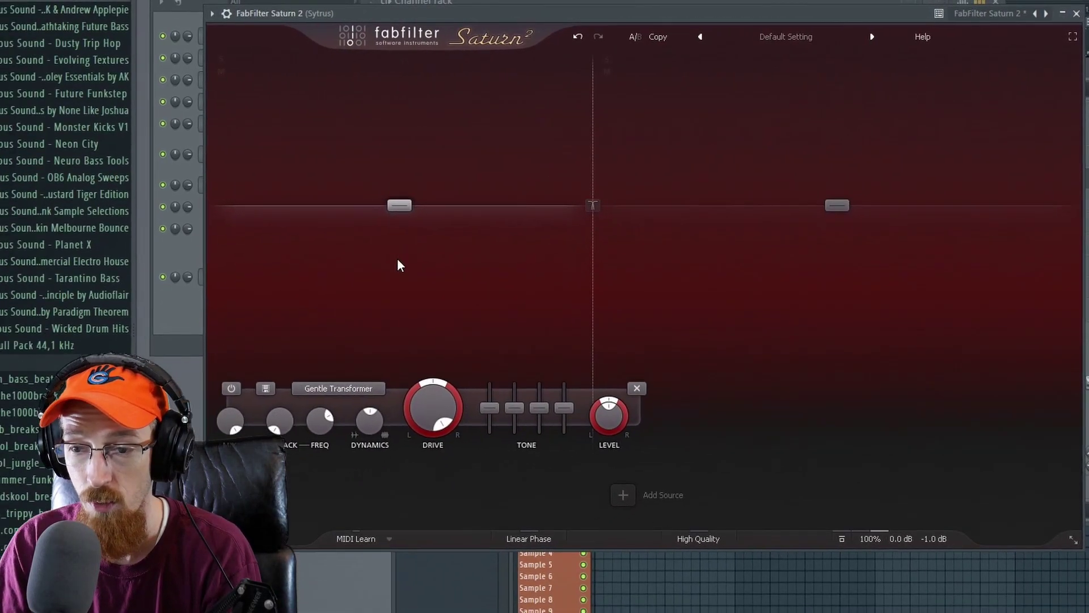
pyautogui.click(382, 372)
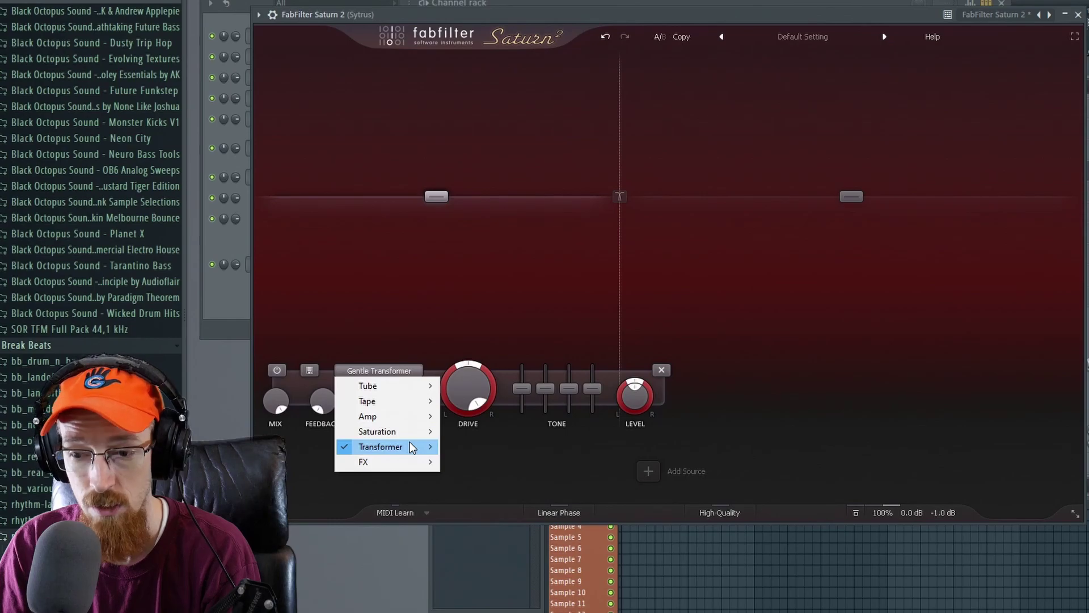
pyautogui.moveTo(408, 446)
pyautogui.click(506, 271)
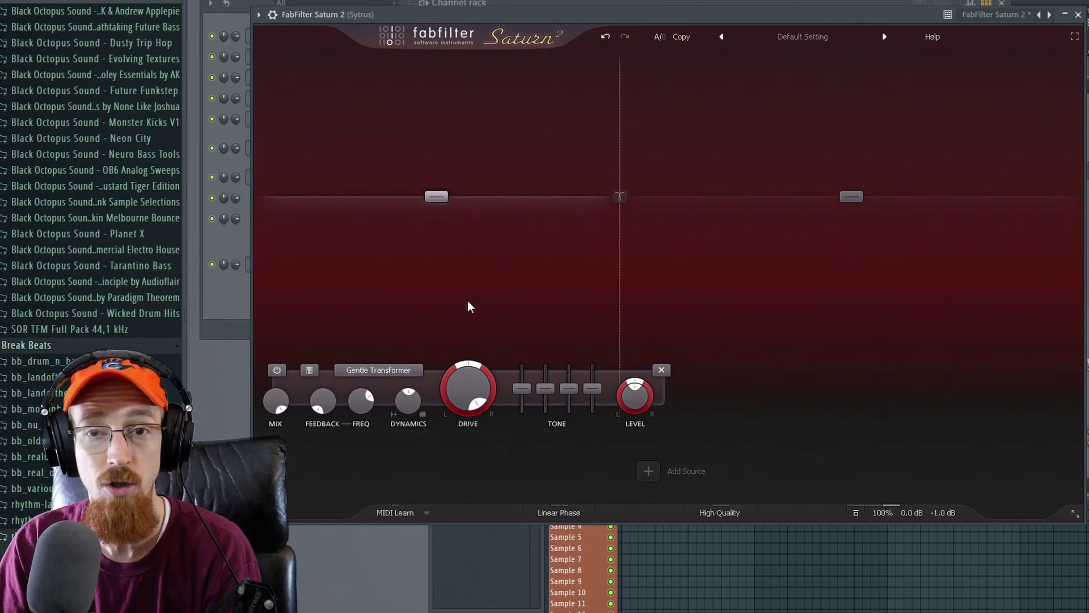
pyautogui.click(276, 370)
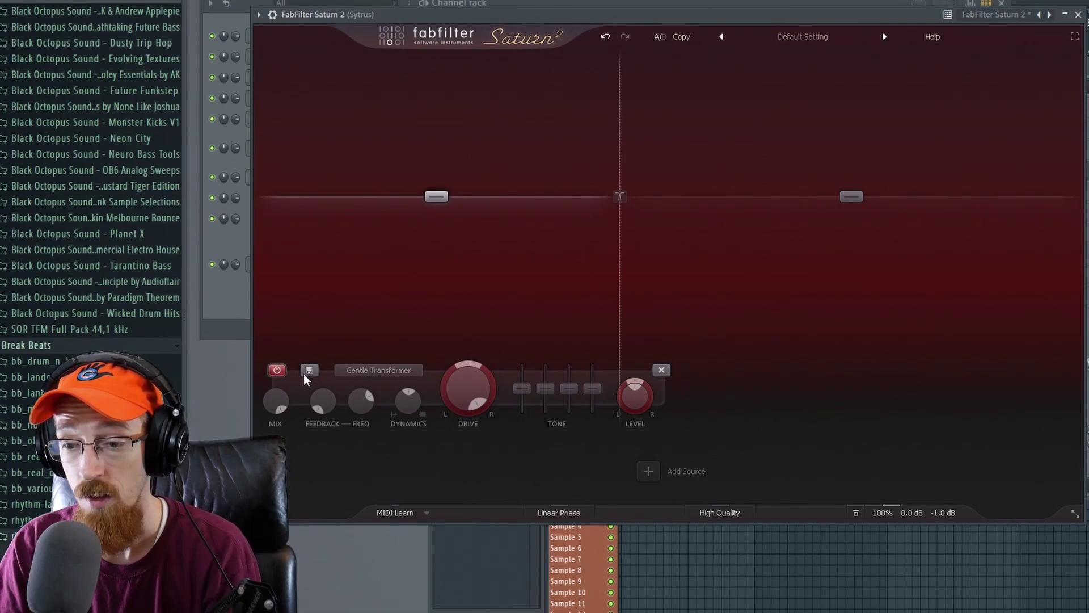
pyautogui.click(277, 370)
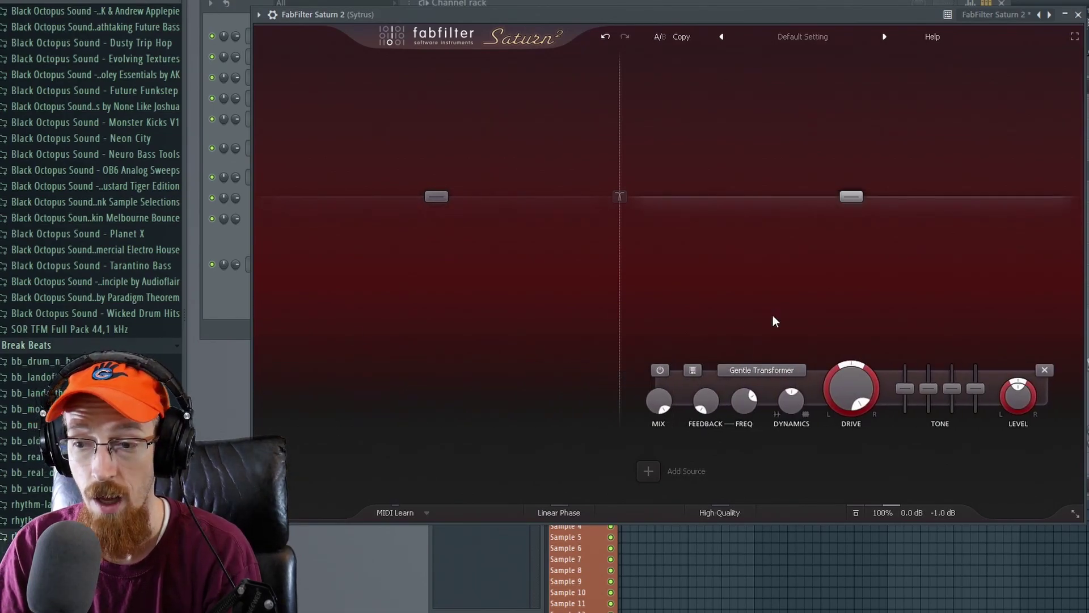
# - Search the plugin picker for "sat", add a second FabFilter Saturn 2 to the Sytrus mixer track and bypass its band
pyautogui.click(201, 312)
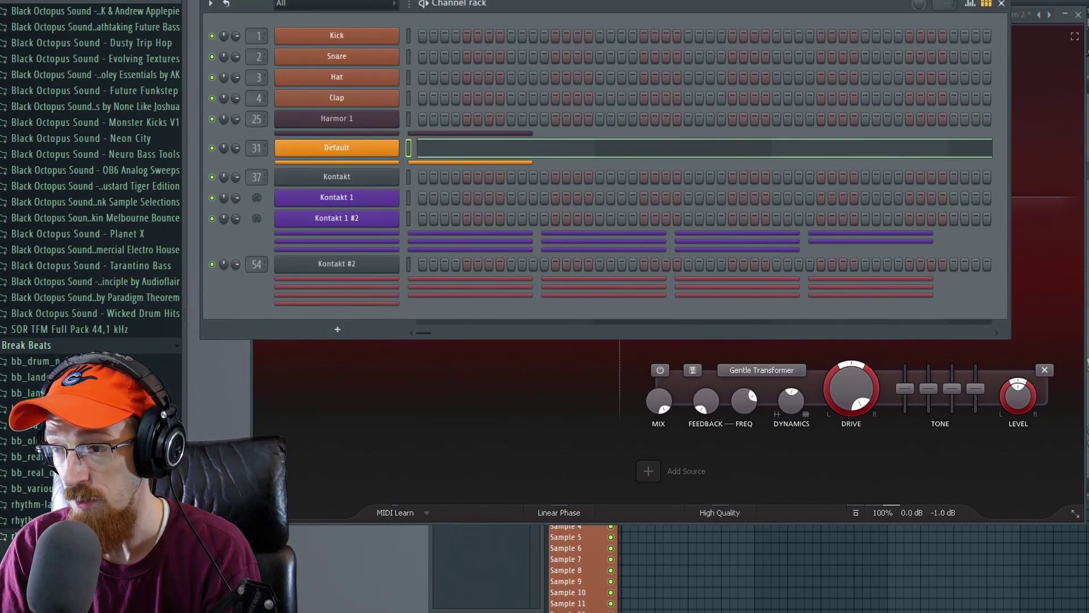
pyautogui.press('F9')
pyautogui.press('F8')
pyautogui.write('s')
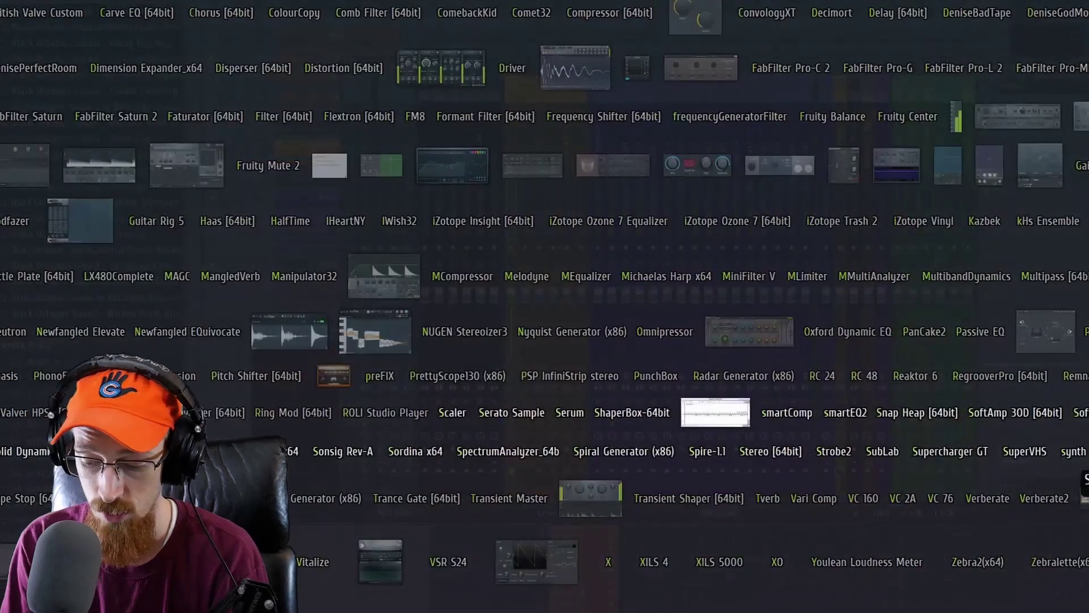
pyautogui.write('a')
pyautogui.press('BackSpace')
pyautogui.write('at')
pyautogui.press('Right')
pyautogui.press('Return')
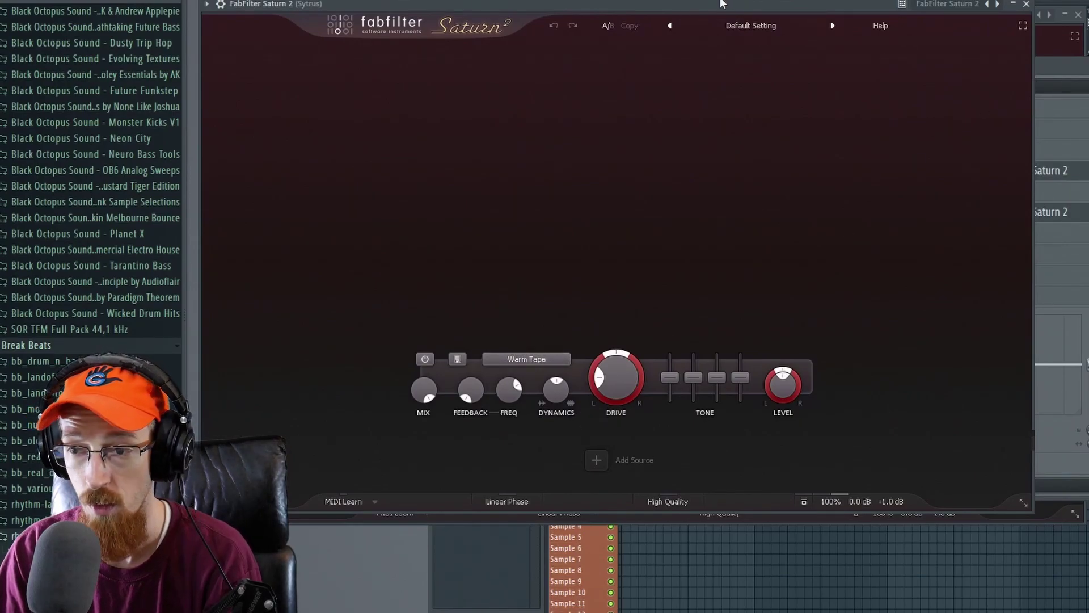
pyautogui.moveTo(730, 6); pyautogui.dragTo(866, 14)
pyautogui.click(559, 368)
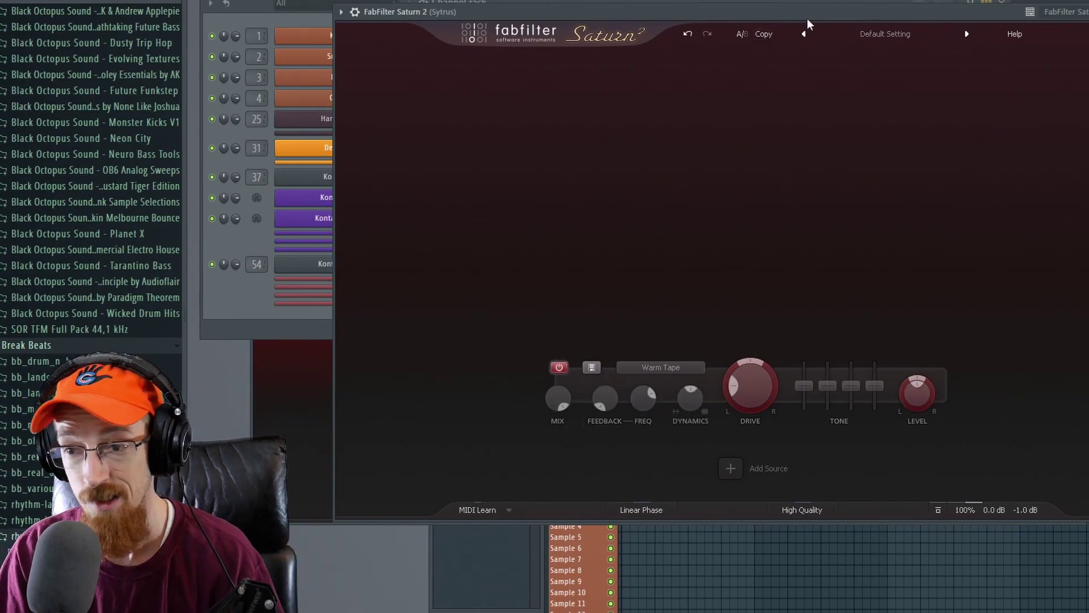
# - Bring up the second Saturn instance and play the two-note test signal to view its spectrum
pyautogui.moveTo(807, 19); pyautogui.dragTo(611, 43)
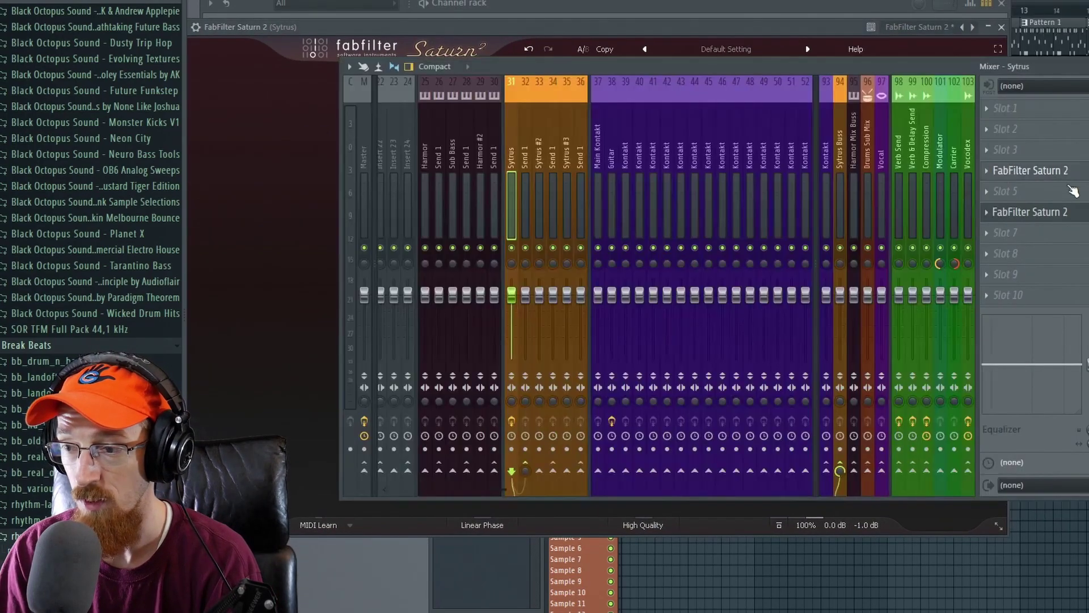
pyautogui.click(1070, 213)
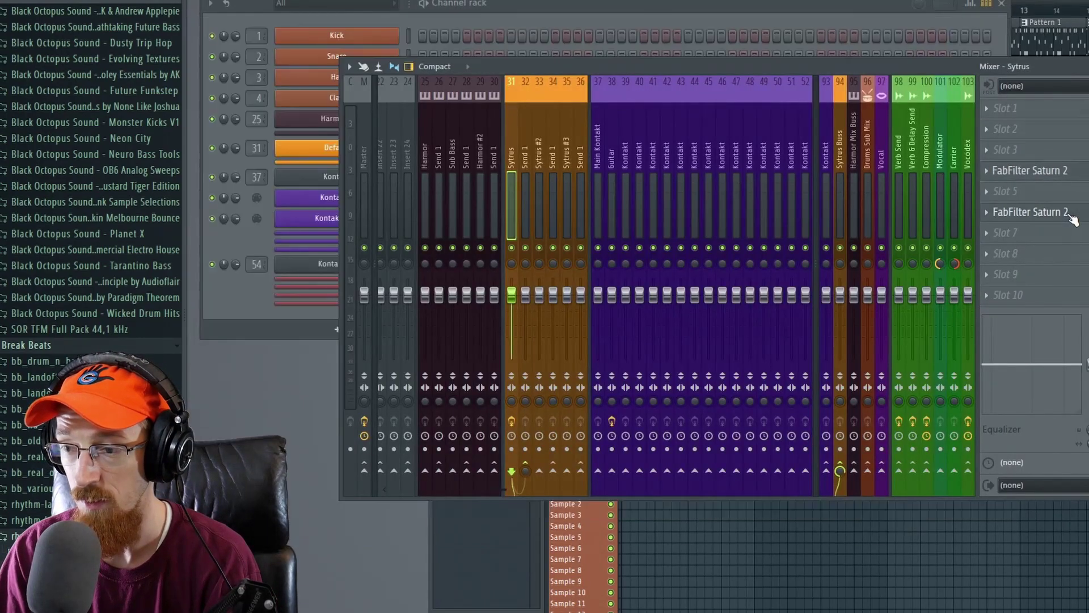
pyautogui.click(1057, 216)
pyautogui.moveTo(753, 22); pyautogui.dragTo(724, 3)
pyautogui.press('space')
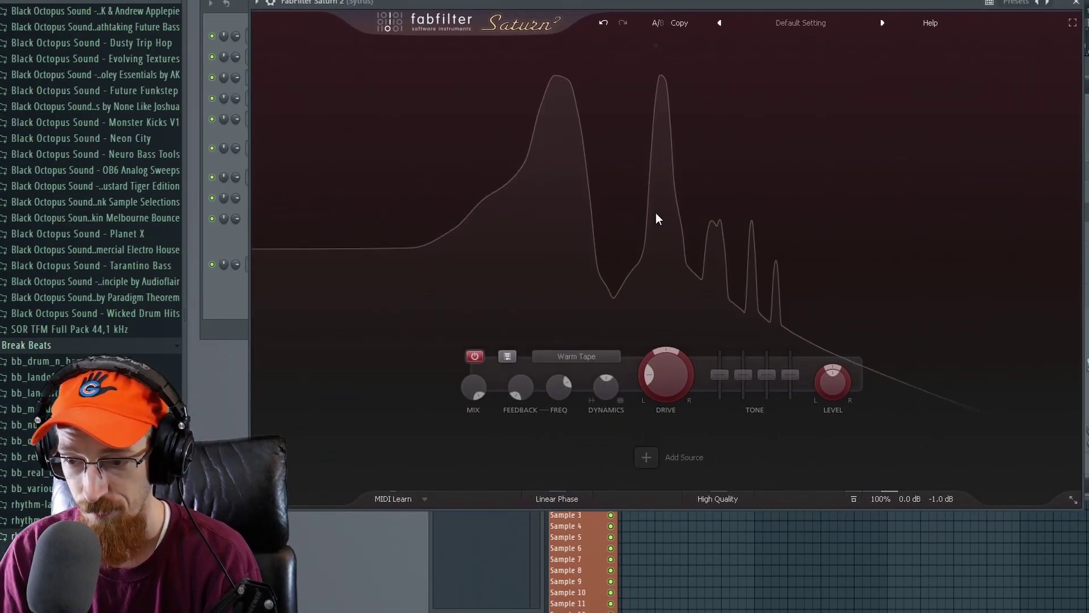
pyautogui.press('space')
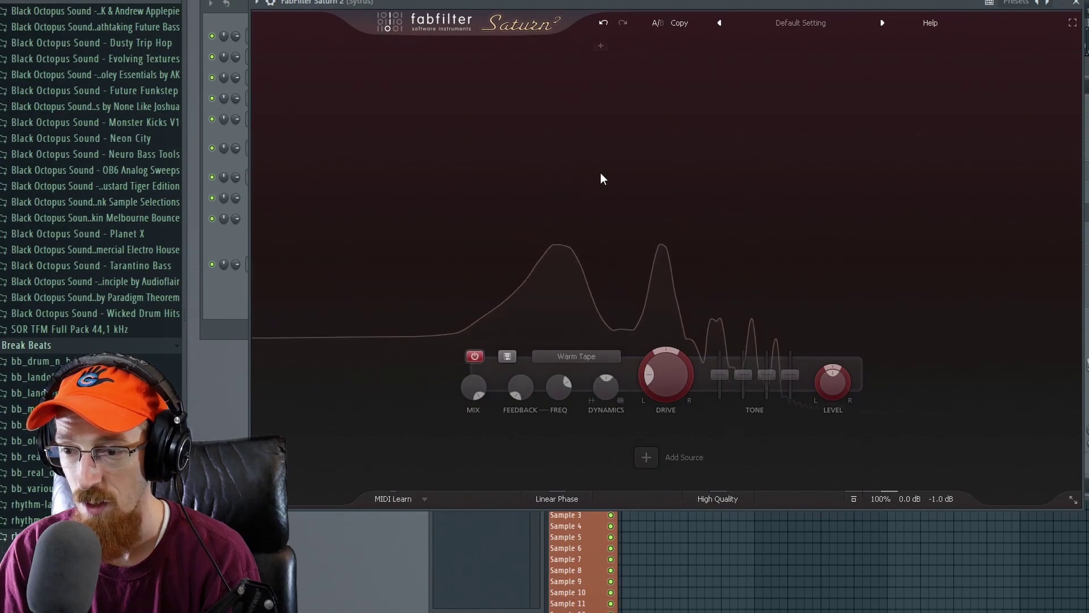
# - Inspect the two sustained test notes in the Sytrus piano roll, play them through the second Saturn and close the plugin window
pyautogui.click(226, 254)
pyautogui.click(362, 245)
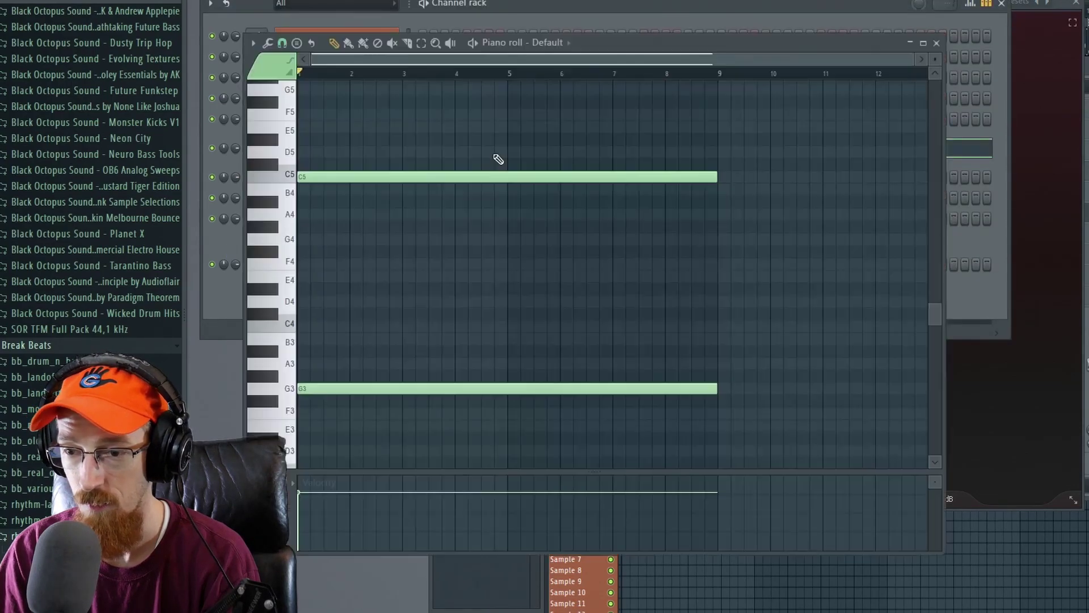
pyautogui.click(1041, 138)
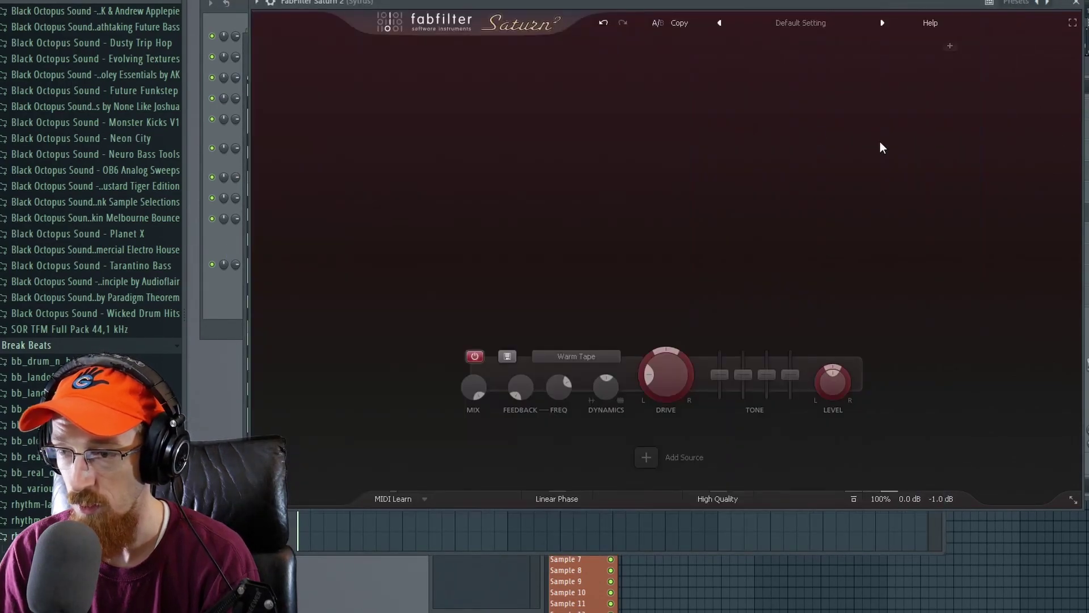
pyautogui.press('space')
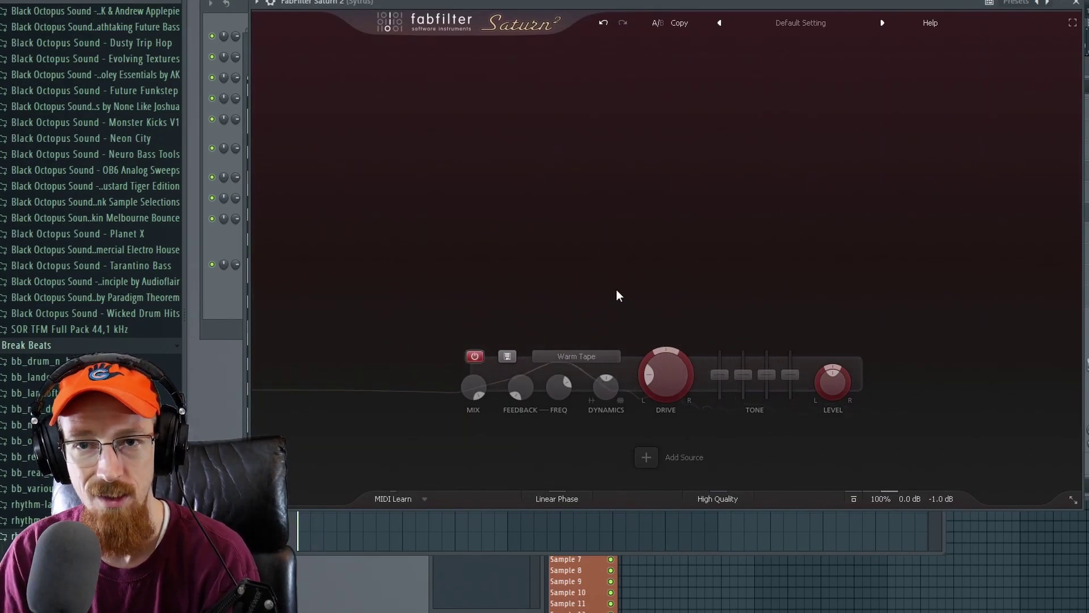
pyautogui.press('Escape')
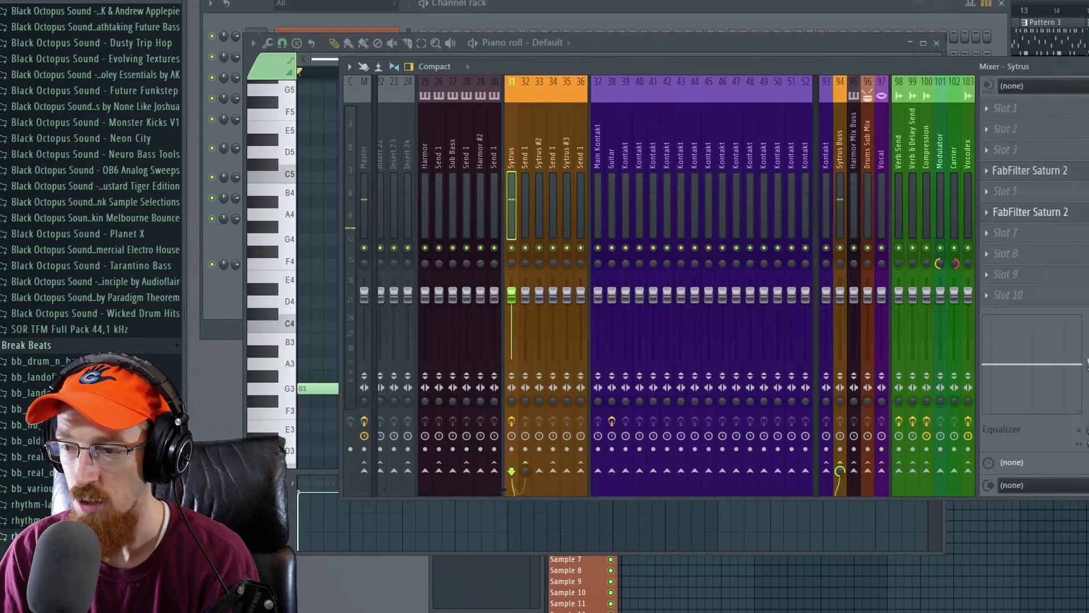
# - Add Wave Candy between the two Saturn instances on the Sytrus mixer track and raise its background color opacity to full
pyautogui.middleClick(1018, 191)
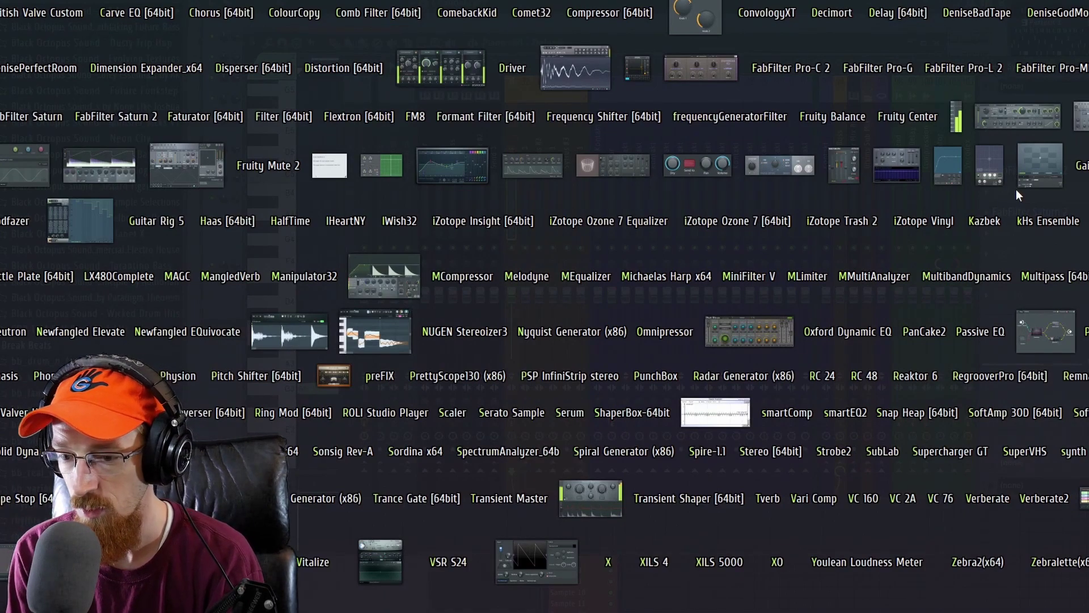
pyautogui.click(540, 569)
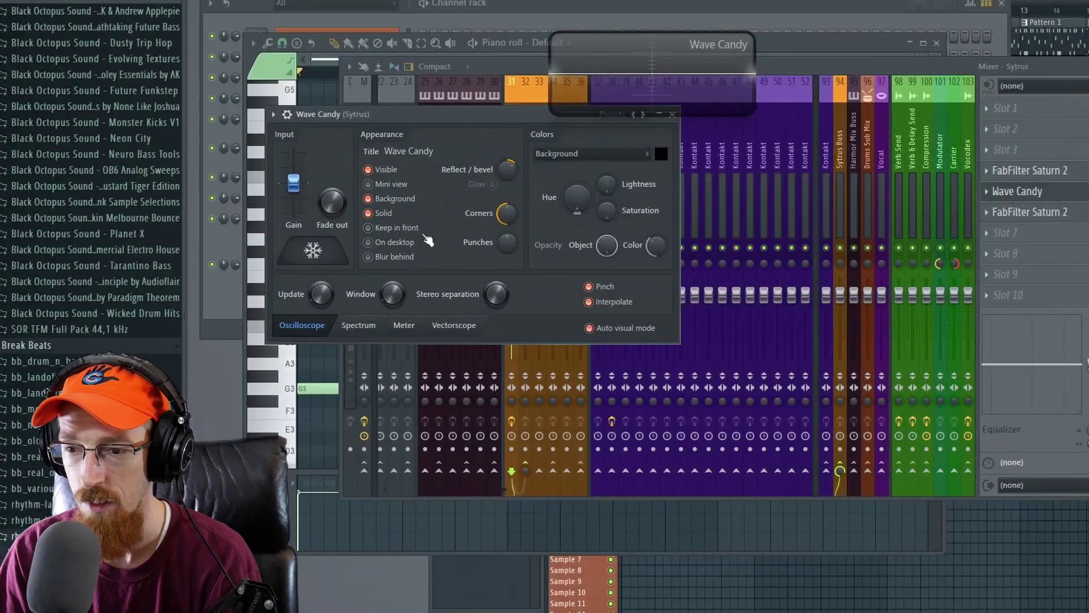
pyautogui.moveTo(656, 245); pyautogui.dragTo(657, 232)
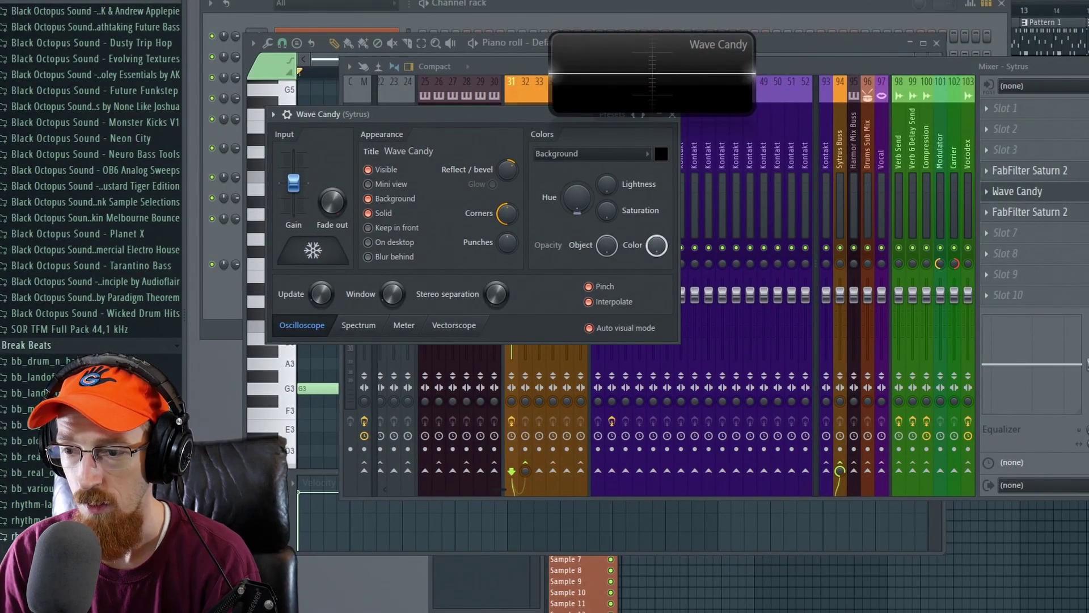
# - Switch Wave Candy to its Spectrum mode by enlarging its display to a tall, wide area, and close its settings
pyautogui.click(665, 110)
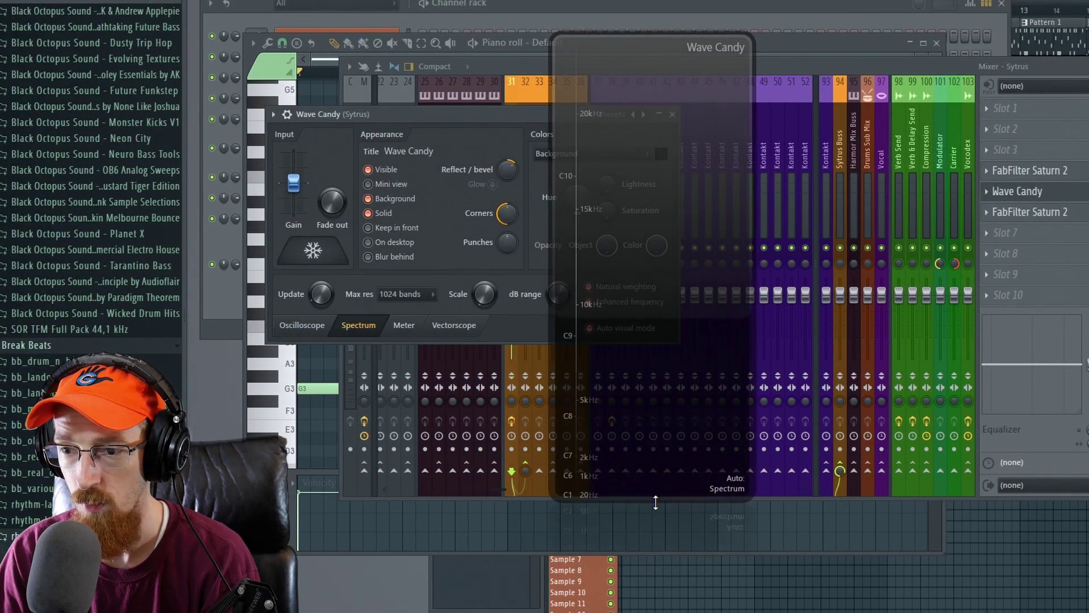
pyautogui.moveTo(767, 399); pyautogui.dragTo(873, 436)
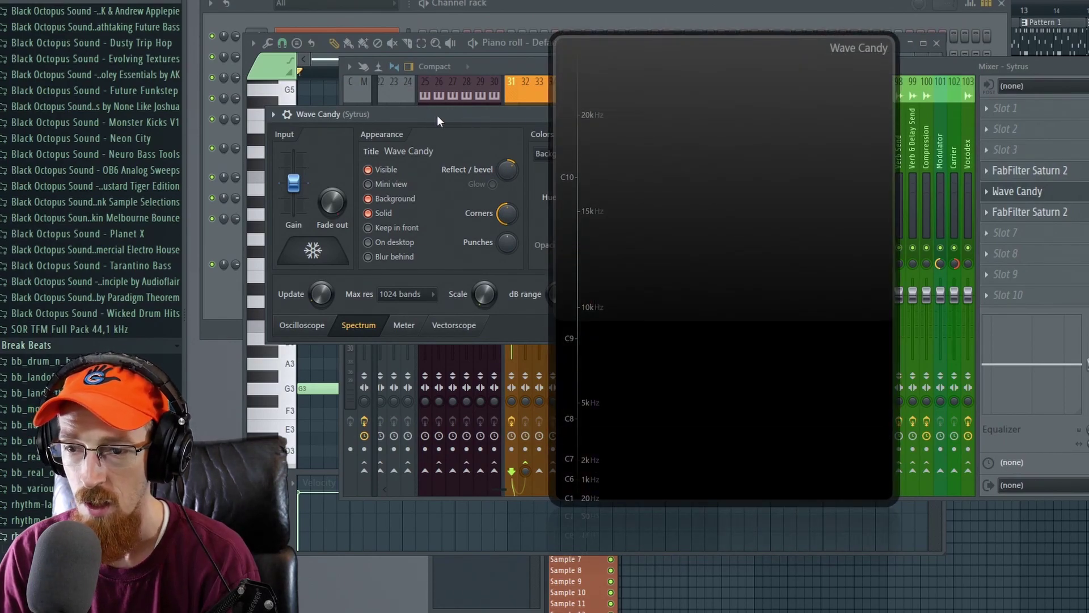
pyautogui.moveTo(436, 115); pyautogui.dragTo(346, 185)
pyautogui.click(457, 188)
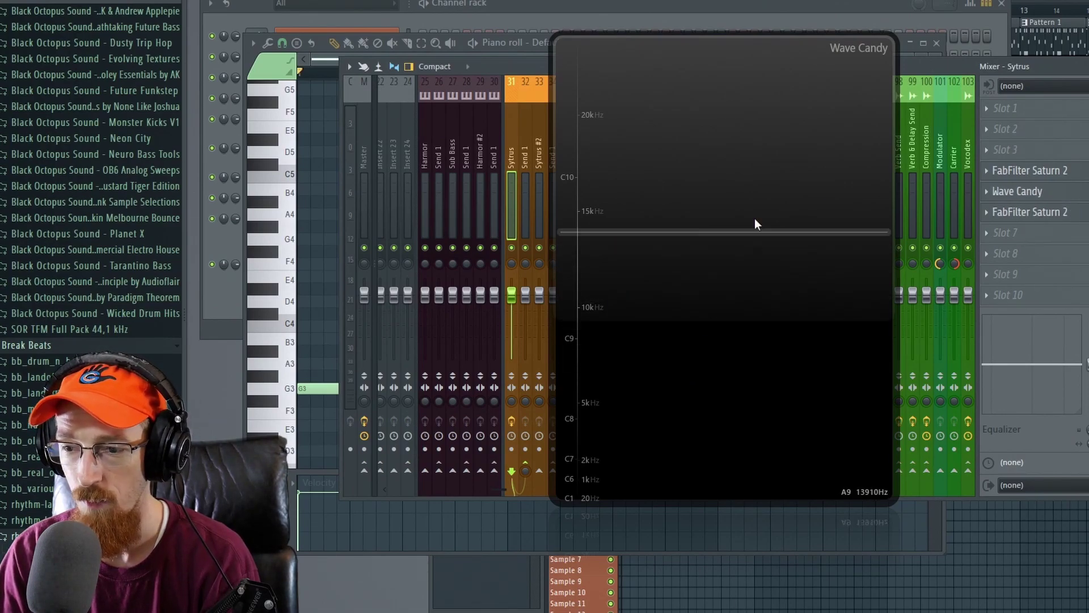
# - Raise Wave Candy's spectrum frequency scale so the octaves are evenly spread, with the note keyboard shown along the axis
pyautogui.click(1016, 191)
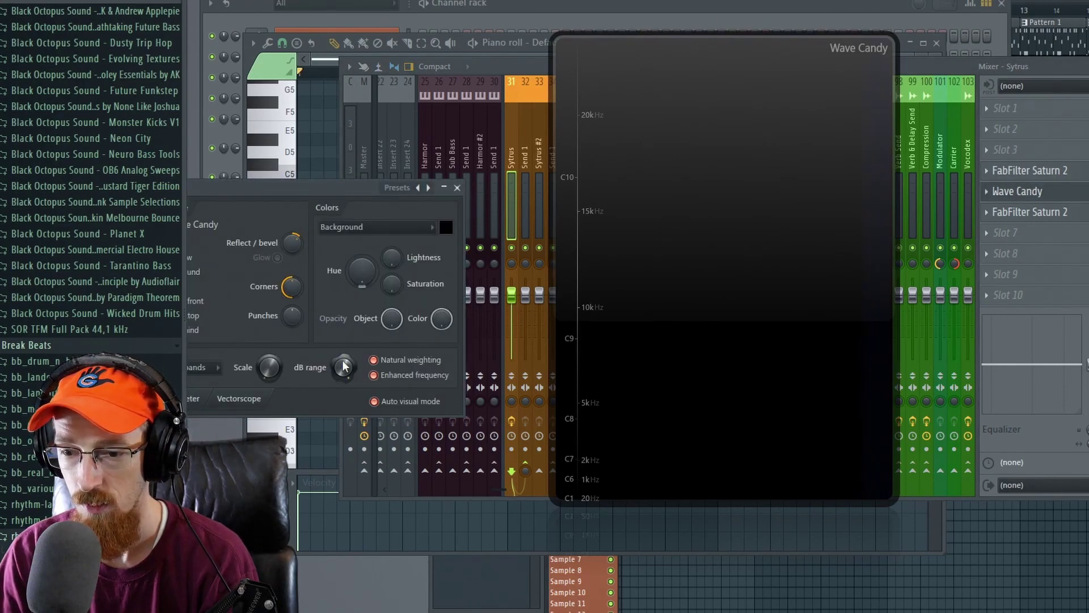
pyautogui.moveTo(272, 366); pyautogui.dragTo(273, 303)
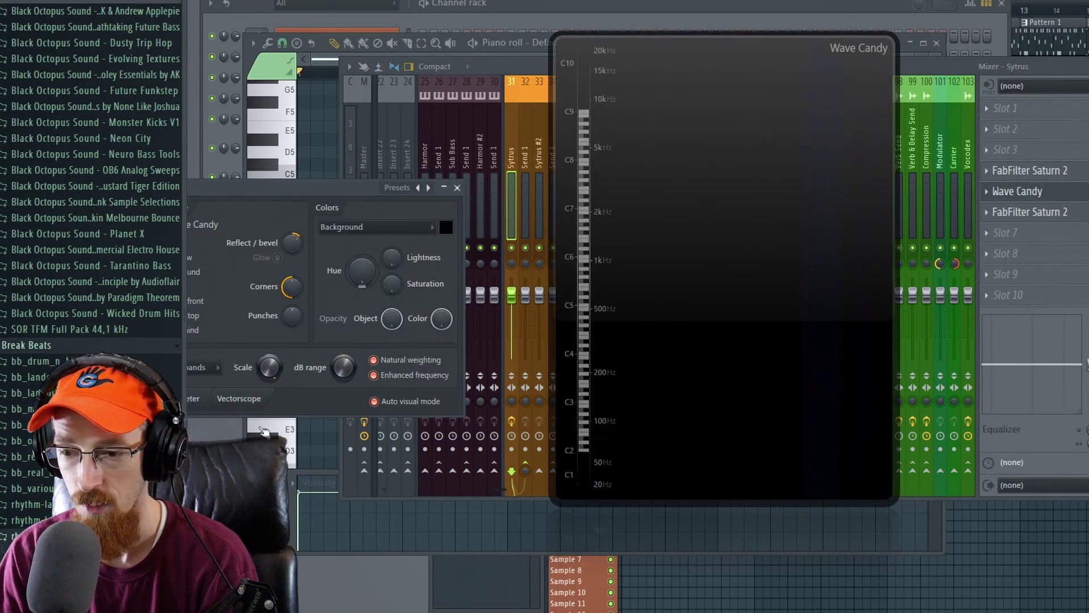
pyautogui.click(457, 187)
# - Move Wave Candy below both Saturn instances in the effects chain and play the test notes to compare their spectrum
pyautogui.press('space')
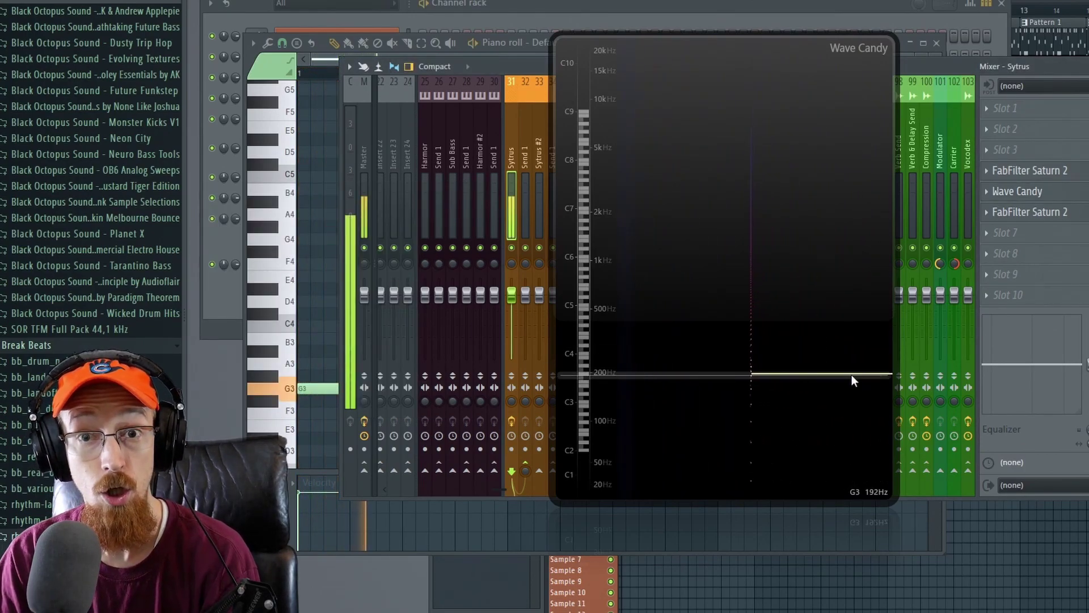
pyautogui.press('space')
pyautogui.scroll(-1, 1069, 194)
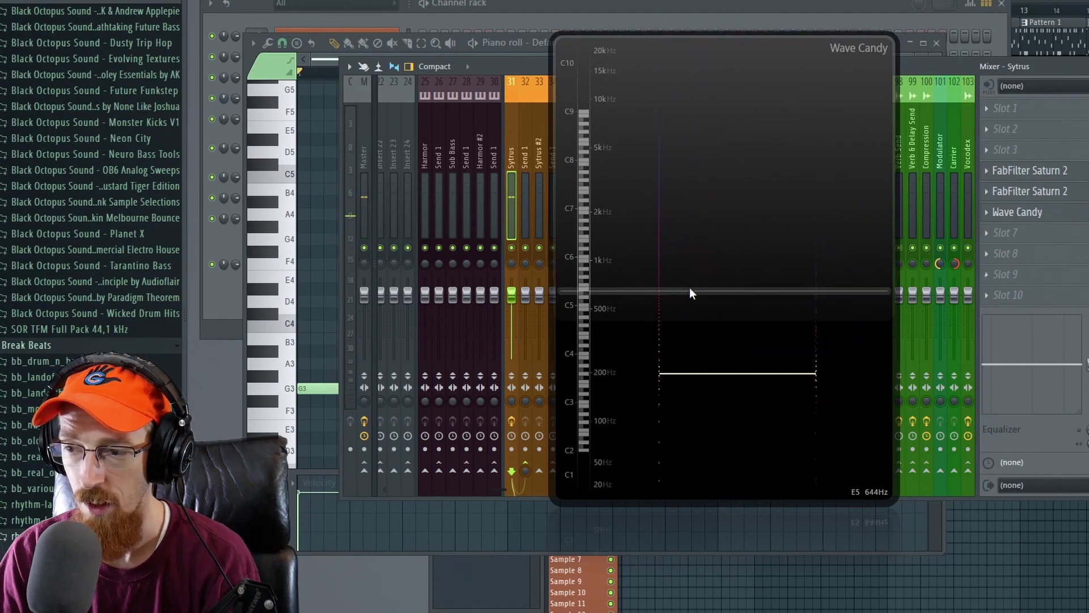
pyautogui.press('space')
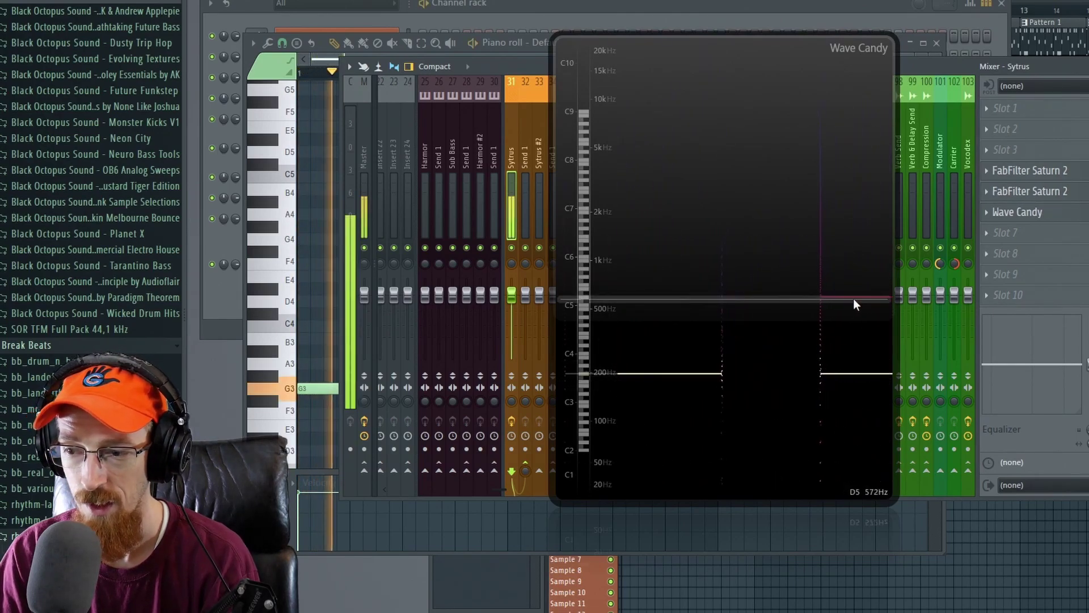
pyautogui.moveTo(826, 281); pyautogui.dragTo(471, 258)
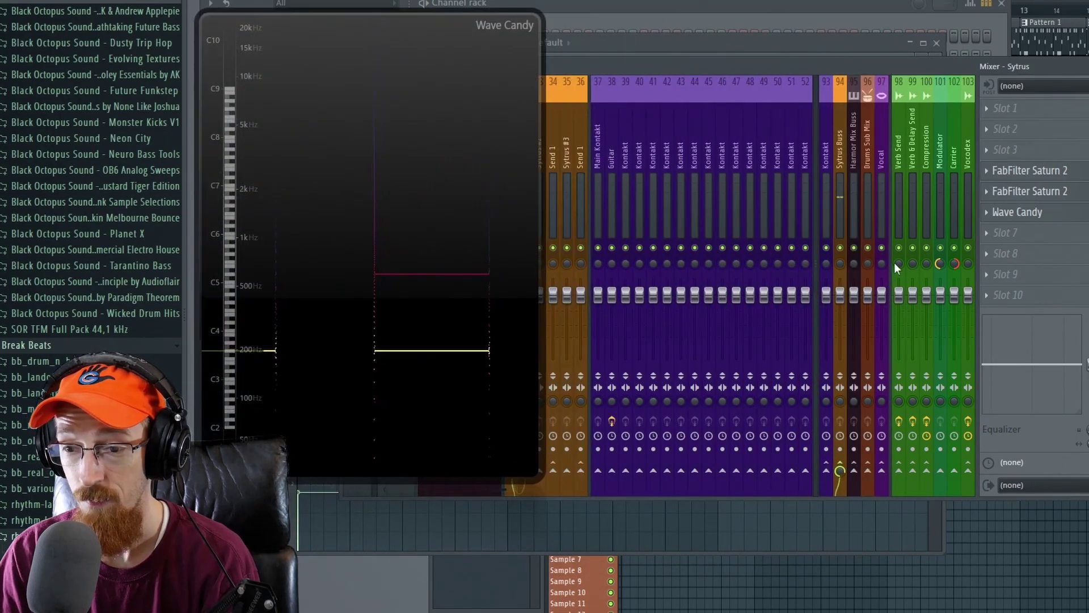
# - Enable the second Saturn's band and set its distortion style to Subtle Transformer
pyautogui.click(1063, 193)
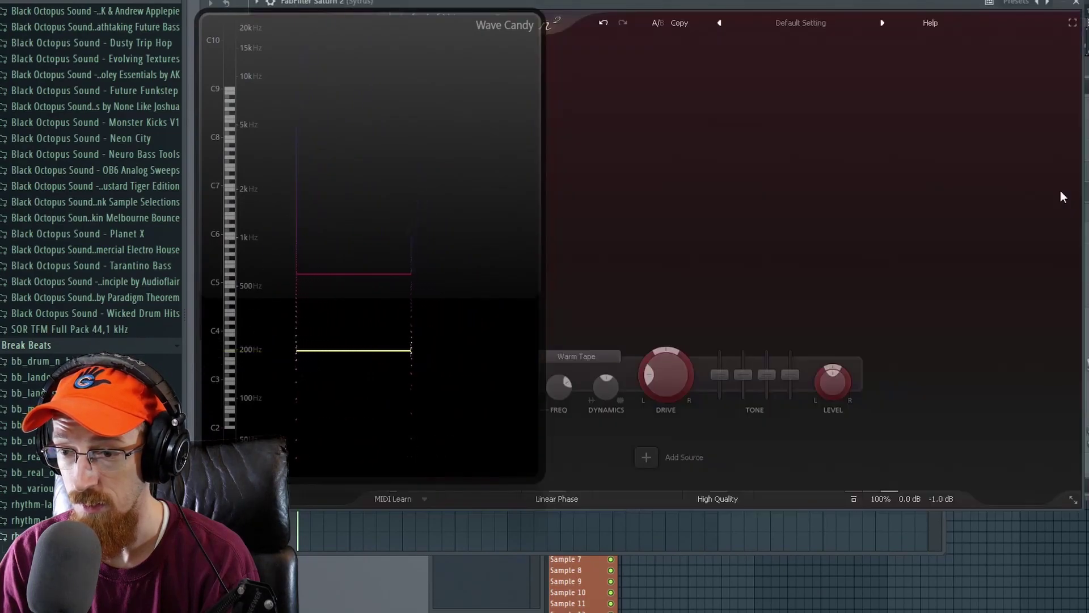
pyautogui.moveTo(761, 5); pyautogui.dragTo(943, 34)
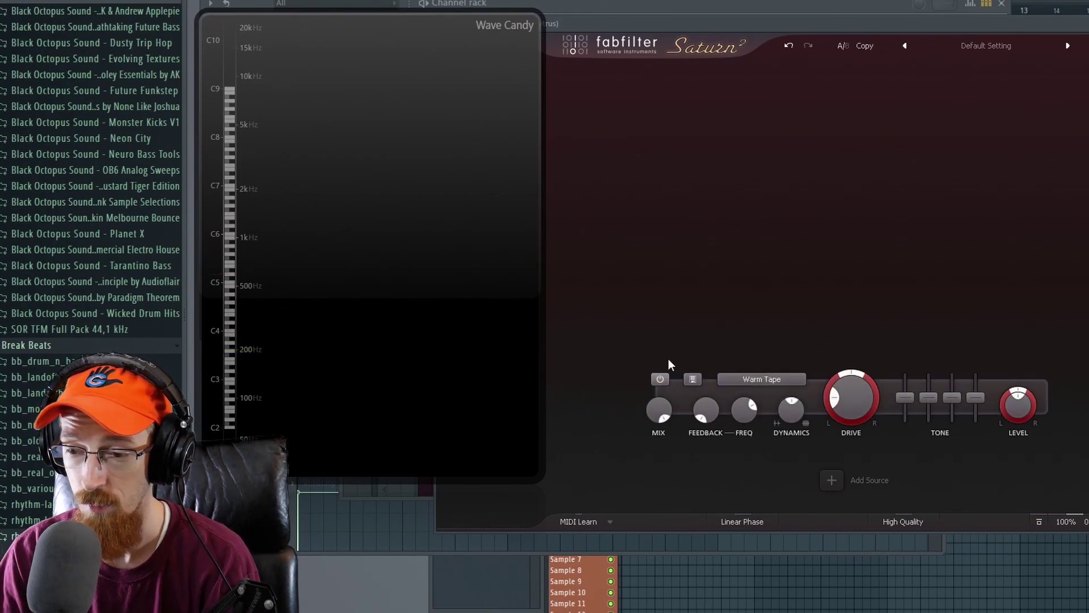
pyautogui.click(761, 379)
pyautogui.moveTo(787, 441)
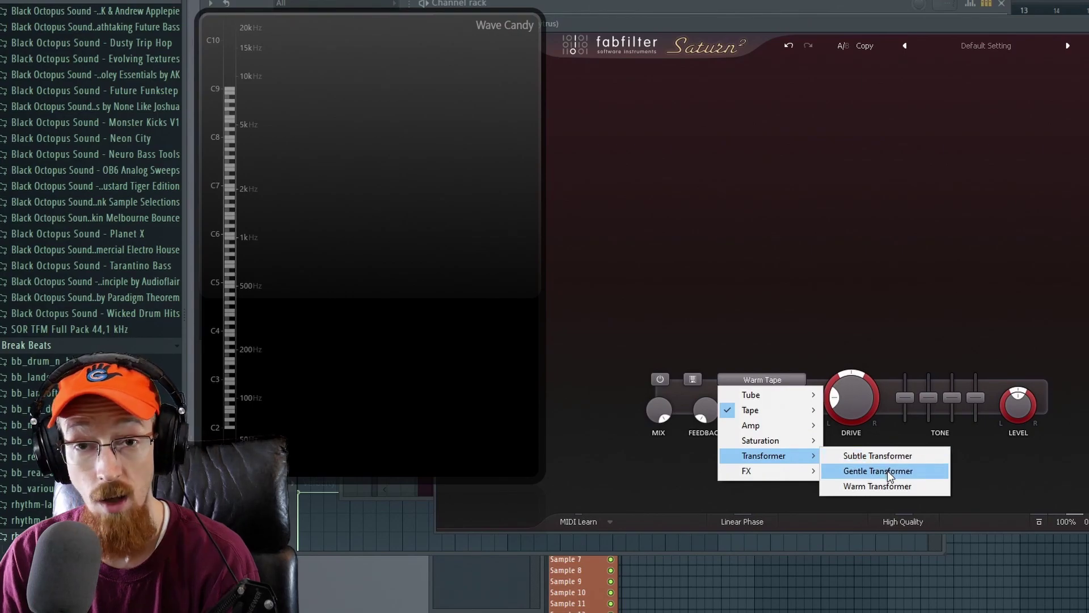
pyautogui.click(889, 457)
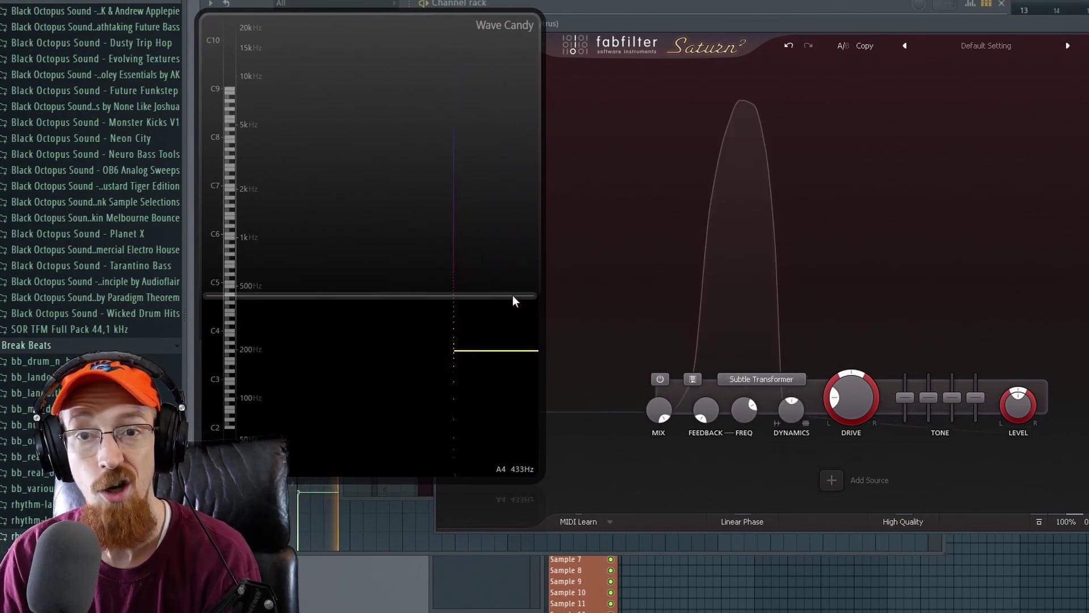
# - Examine the second Saturn's distortion style categories, including the Tape, Amp and Transformer choices, keeping Subtle Transformer
pyautogui.click(761, 379)
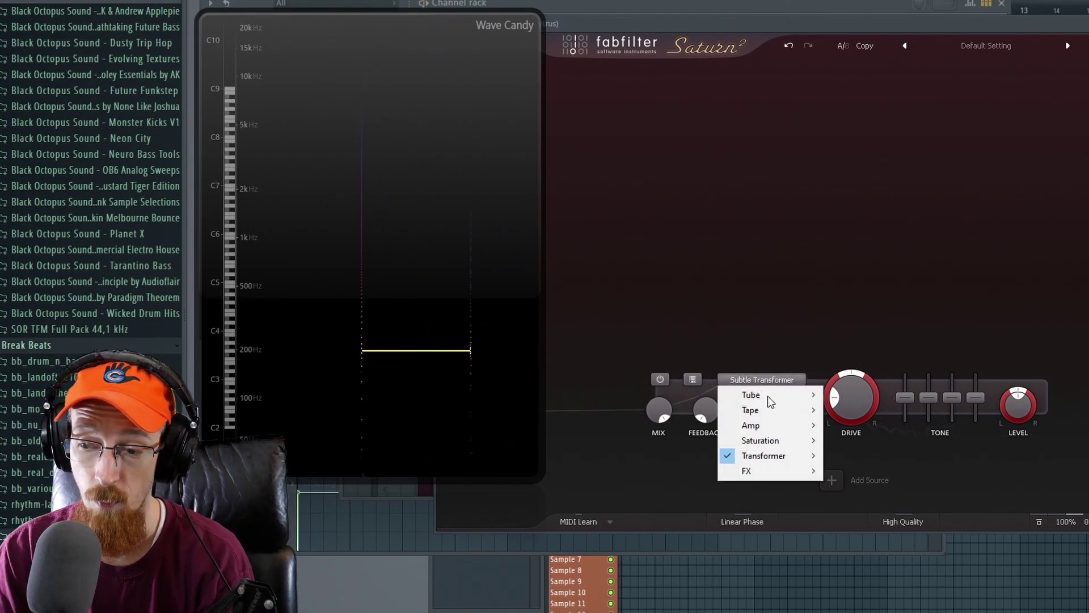
pyautogui.moveTo(779, 455)
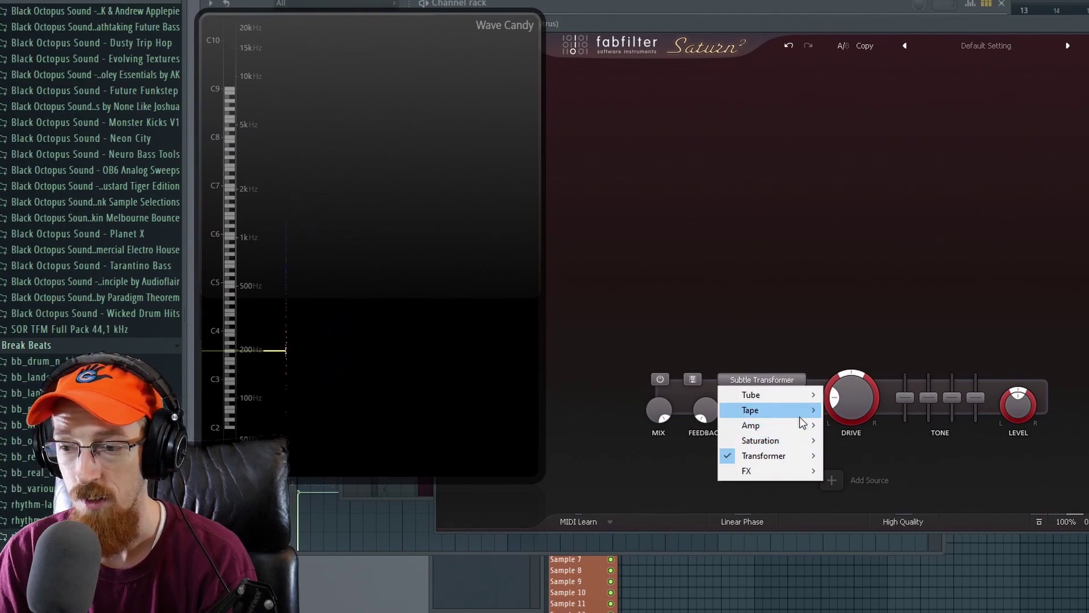
pyautogui.moveTo(799, 410)
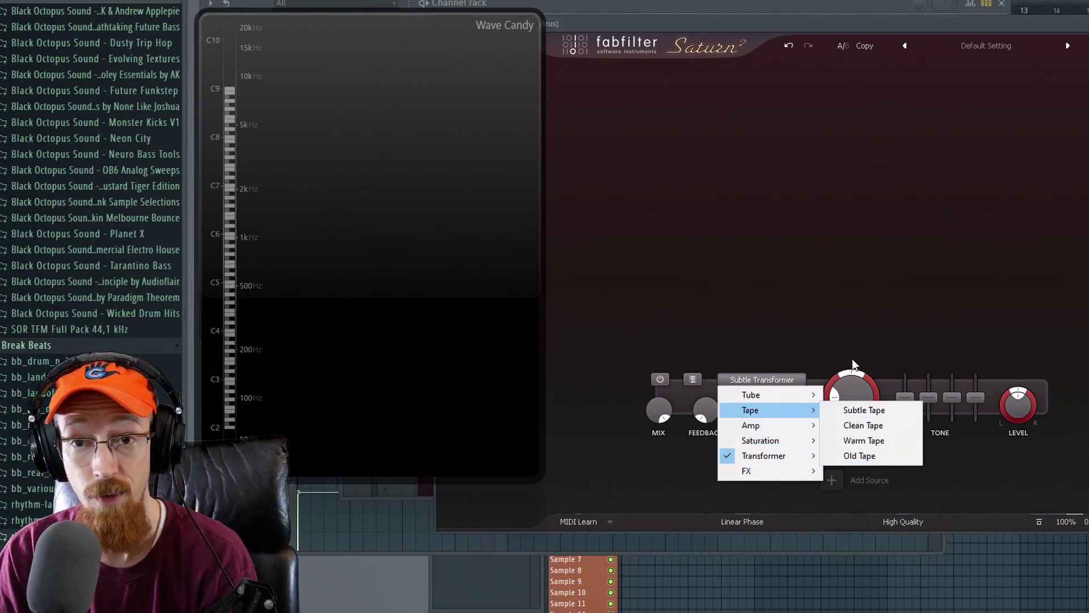
pyautogui.click(795, 241)
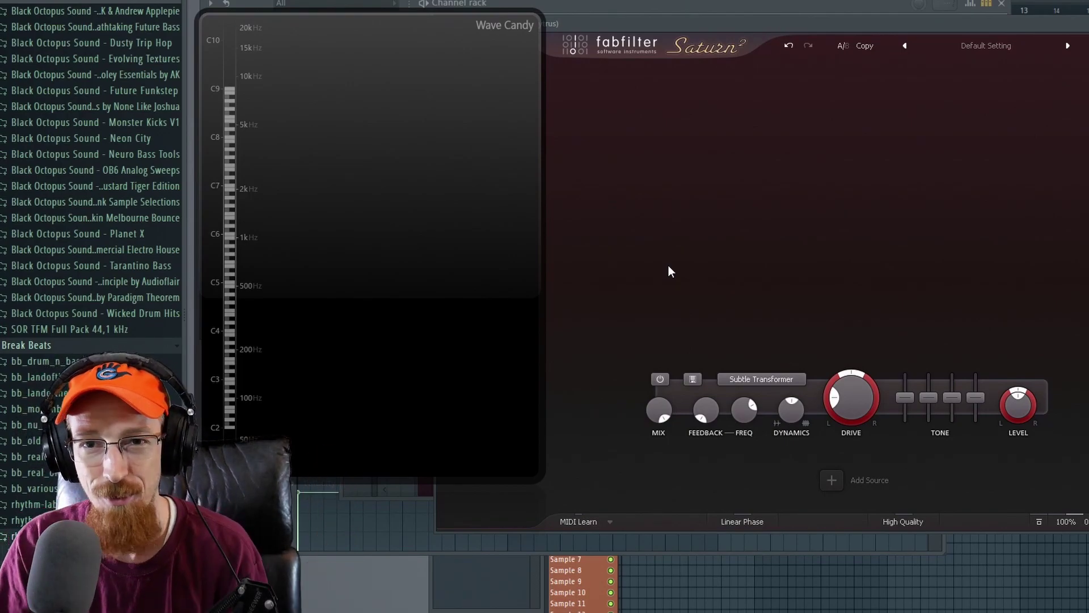
pyautogui.moveTo(858, 30); pyautogui.dragTo(833, 16)
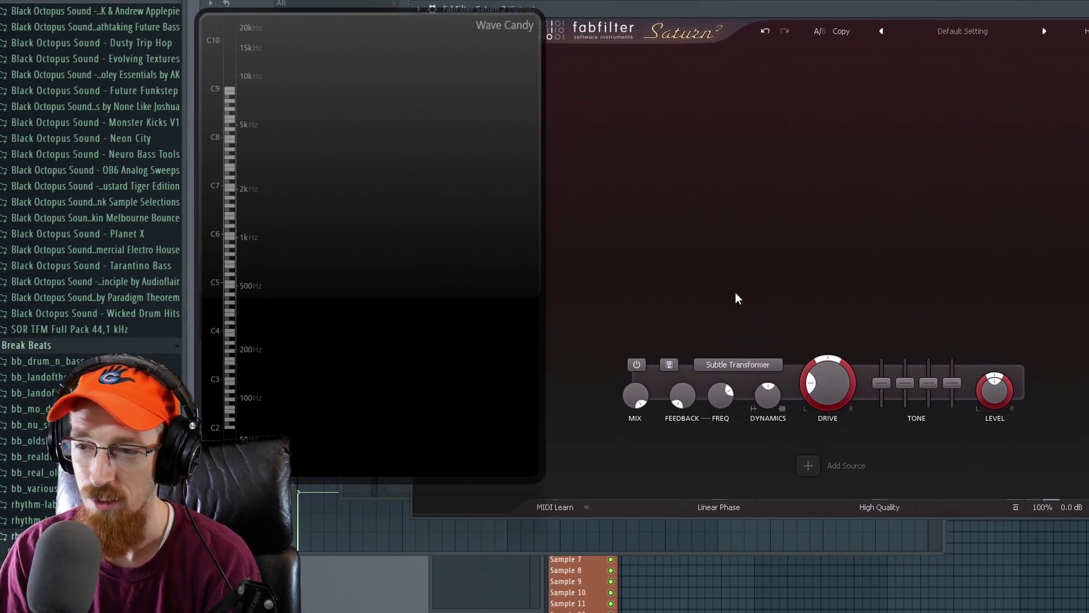
pyautogui.click(751, 368)
pyautogui.moveTo(760, 417)
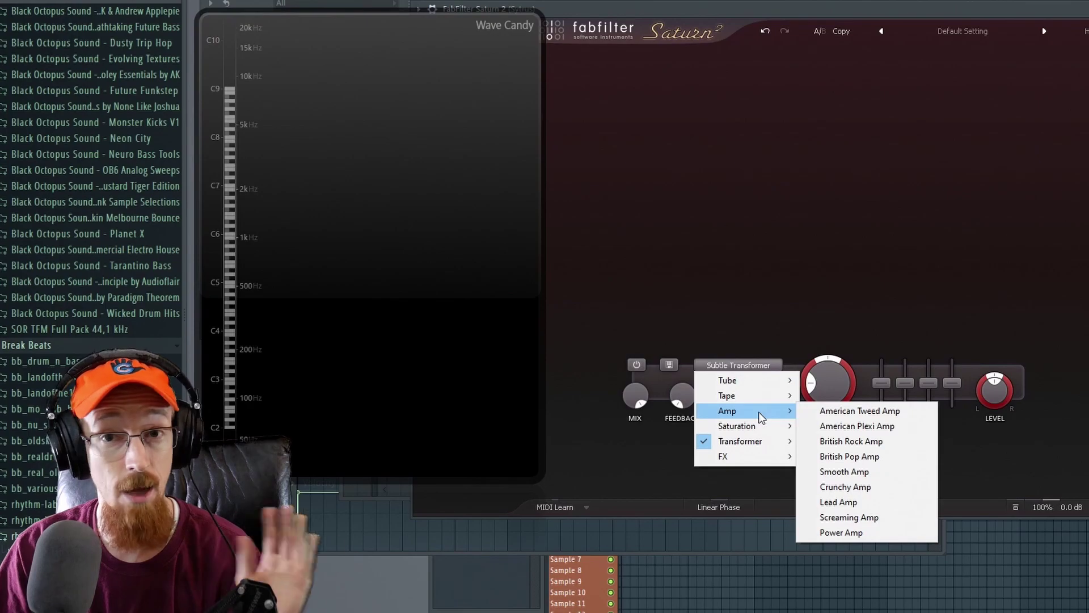
pyautogui.moveTo(760, 396)
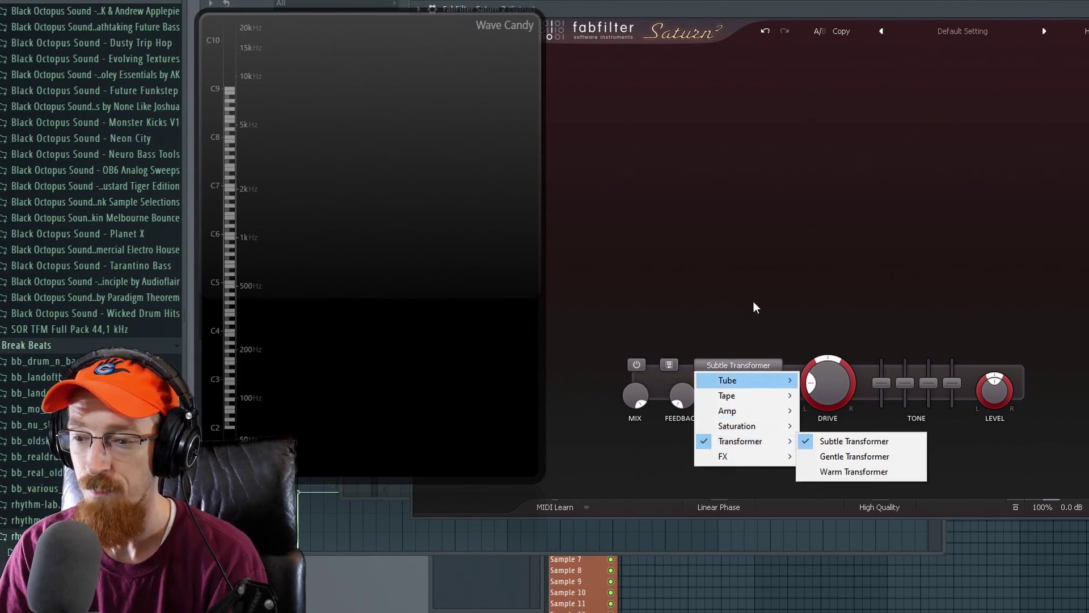
pyautogui.click(729, 235)
# - Reposition the Wave Candy display and the second Saturn's window next to each other, and review the distortion style categories once more
pyautogui.moveTo(515, 74); pyautogui.dragTo(501, 118)
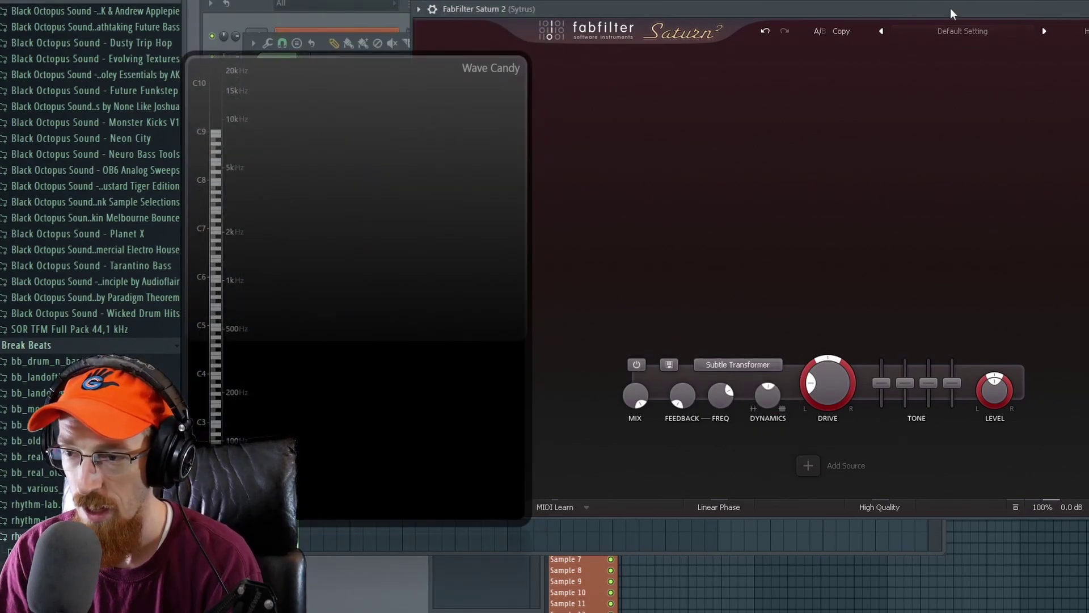
pyautogui.moveTo(951, 8); pyautogui.dragTo(930, 249)
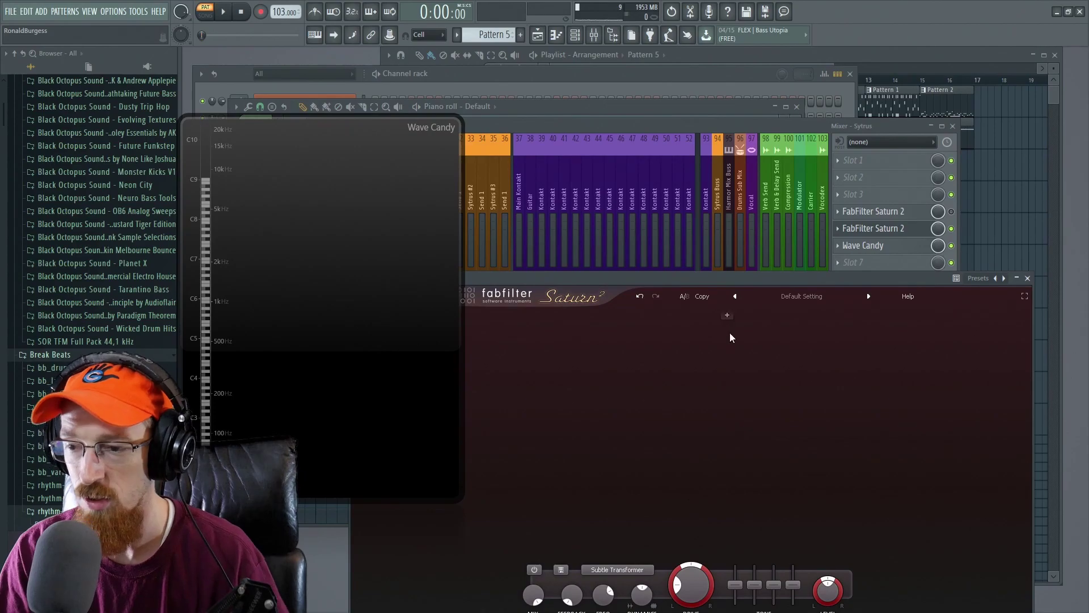
pyautogui.moveTo(736, 278); pyautogui.dragTo(738, 161)
pyautogui.click(623, 452)
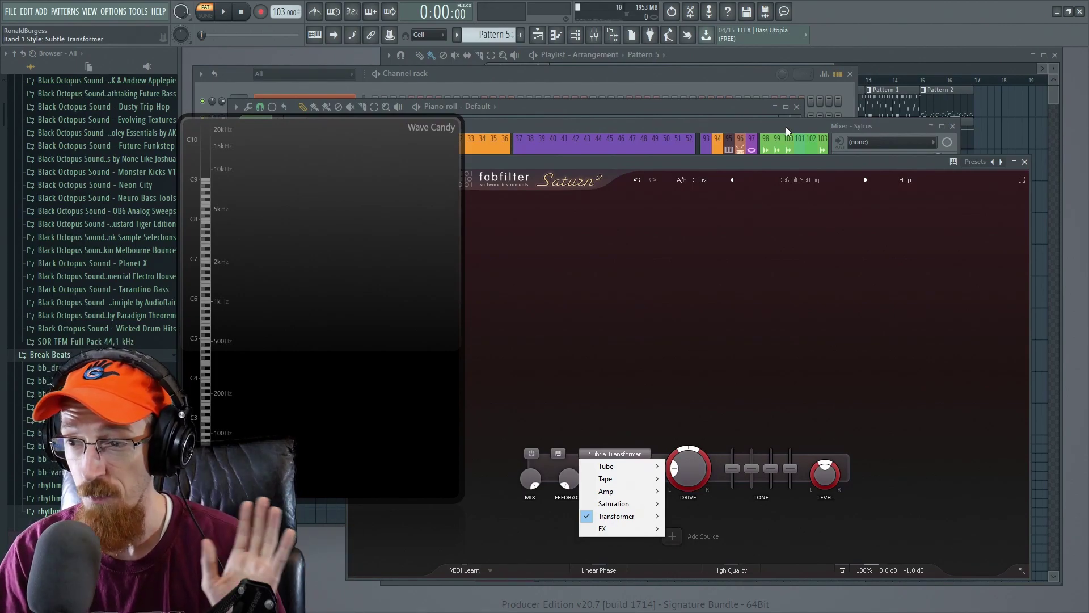
pyautogui.click(811, 162)
pyautogui.moveTo(811, 163); pyautogui.dragTo(762, 138)
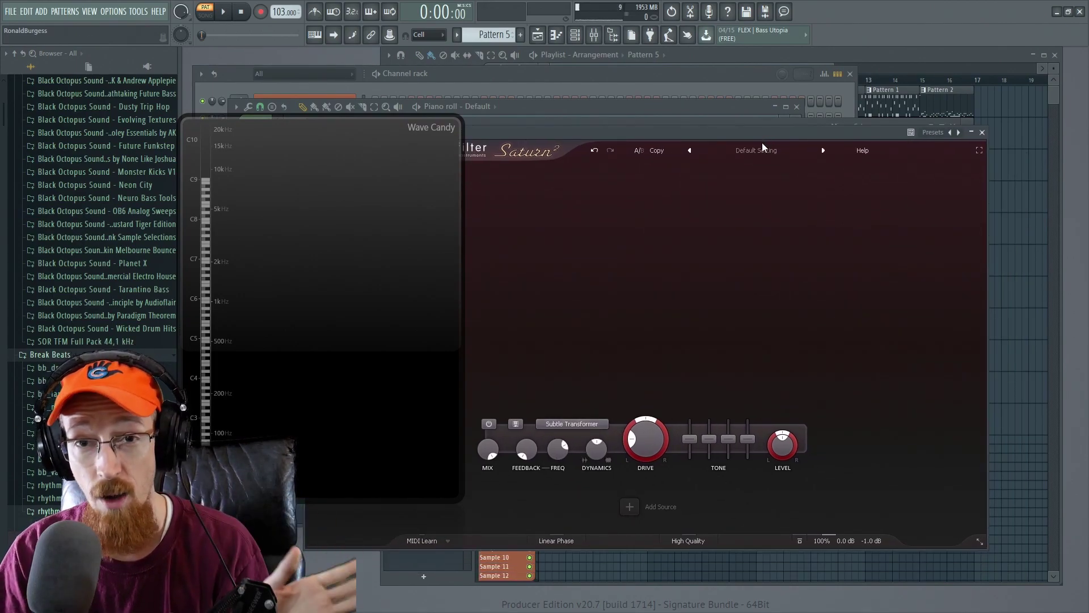
# - Split the second Saturn into two bands with a crossover near the spectrum's middle, and move the Wave Candy display aside
pyautogui.moveTo(759, 123); pyautogui.dragTo(743, 123)
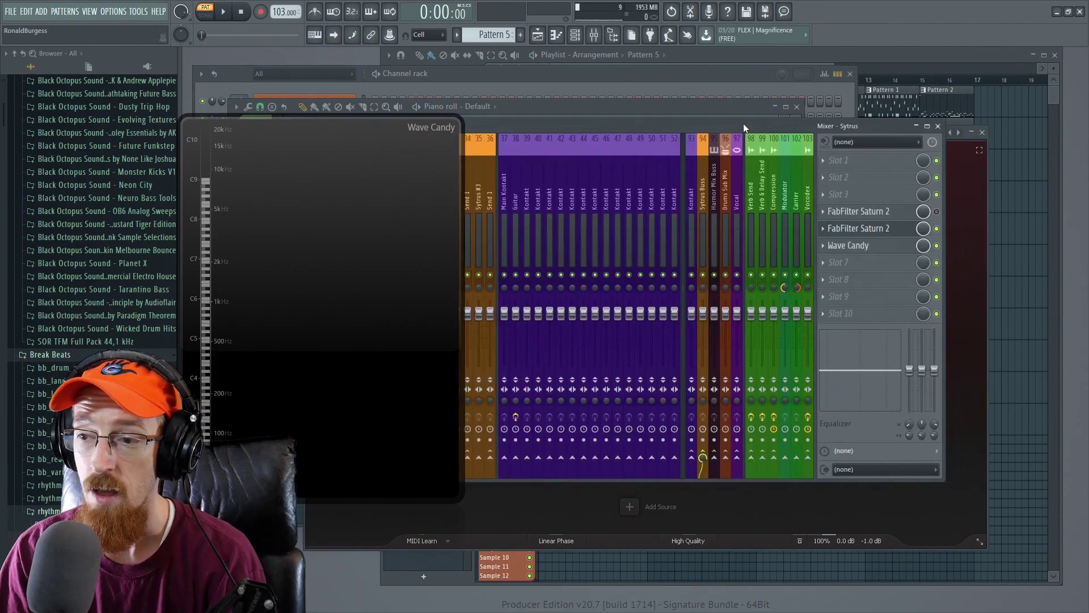
pyautogui.click(976, 202)
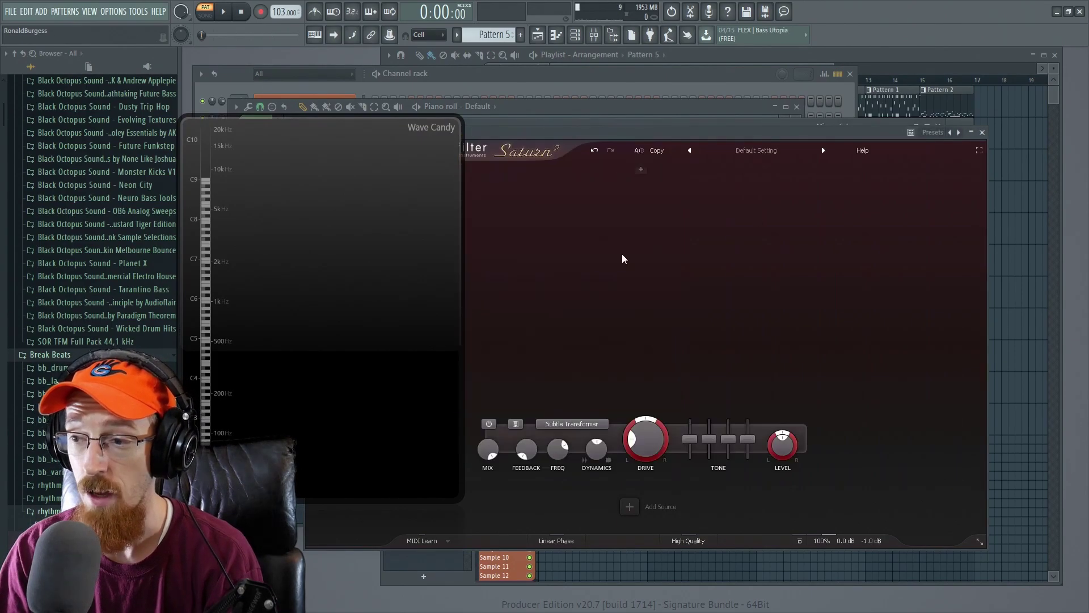
pyautogui.click(649, 169)
pyautogui.moveTo(441, 165); pyautogui.dragTo(392, 185)
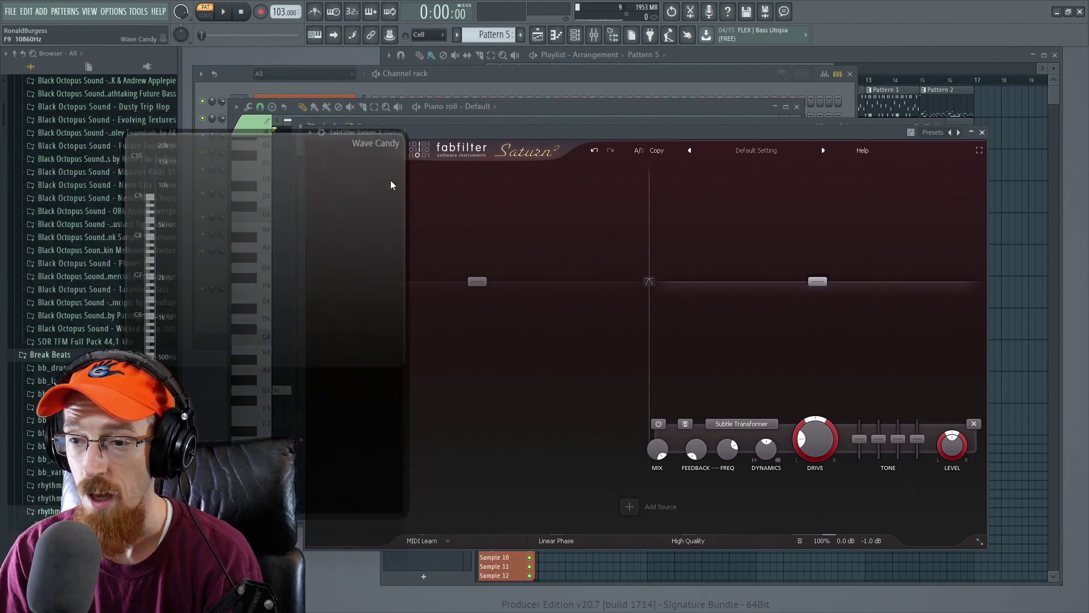
# - Delete Wave Candy from the Sytrus effects chain and reopen the second Saturn's editor
pyautogui.click(802, 128)
pyautogui.rightClick(829, 245)
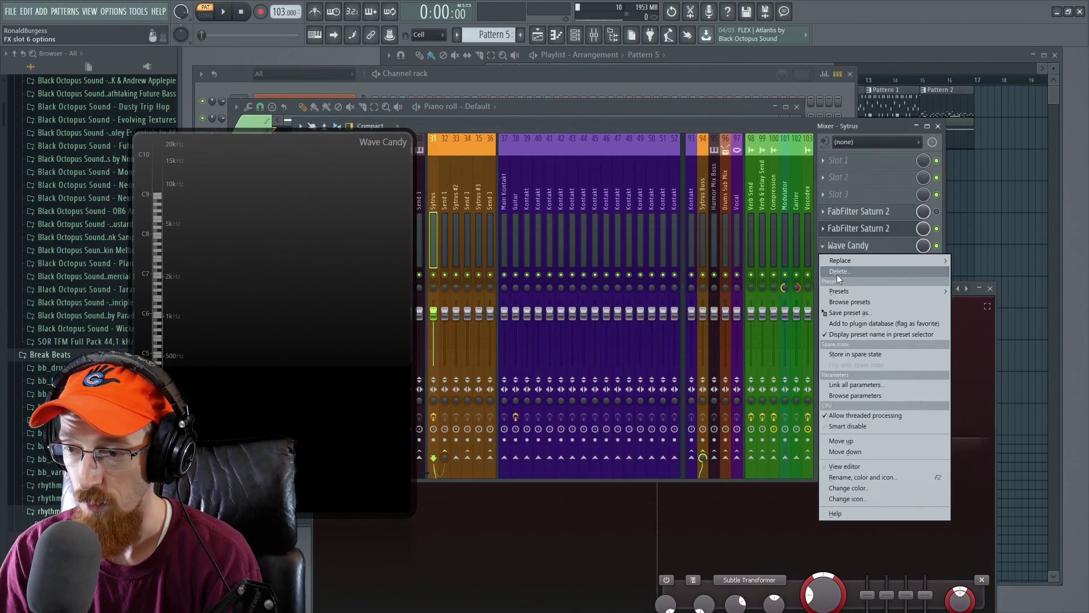
pyautogui.click(838, 272)
pyautogui.click(602, 346)
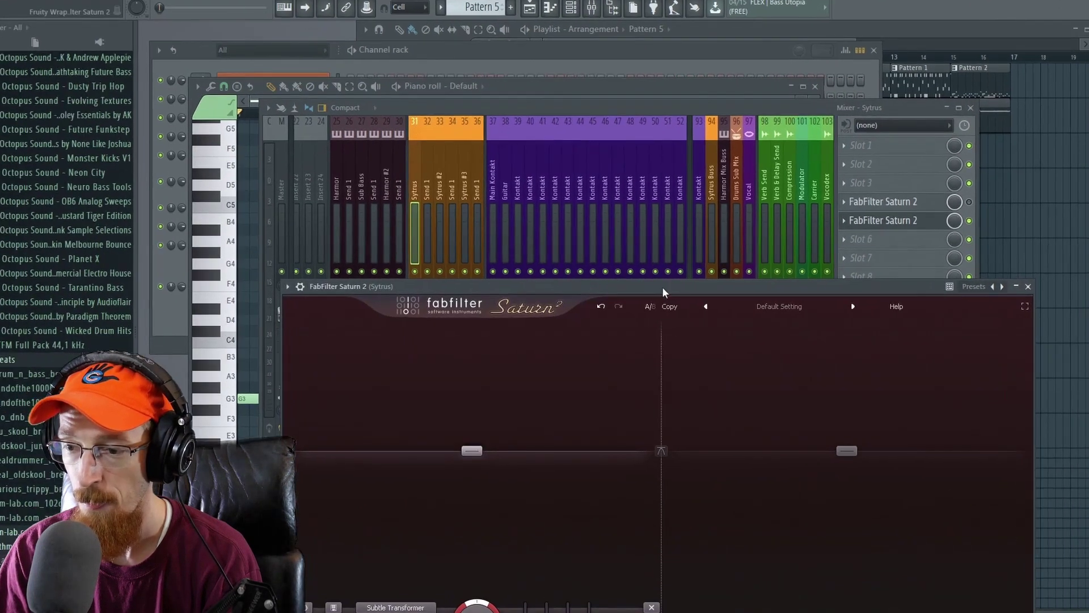
pyautogui.moveTo(662, 288); pyautogui.dragTo(622, 94)
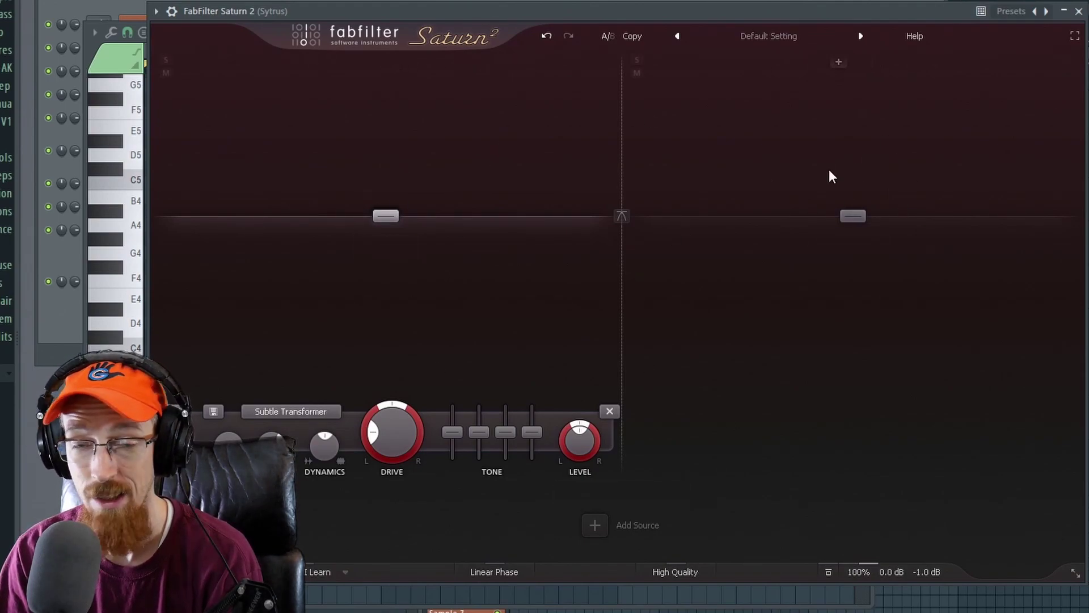
pyautogui.click(1078, 11)
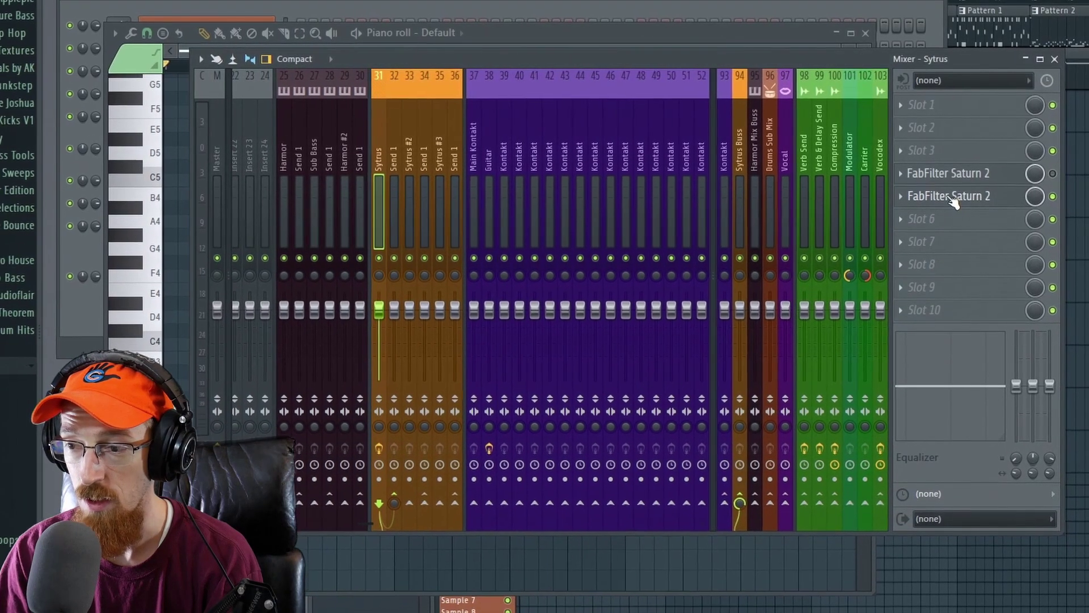
pyautogui.click(936, 200)
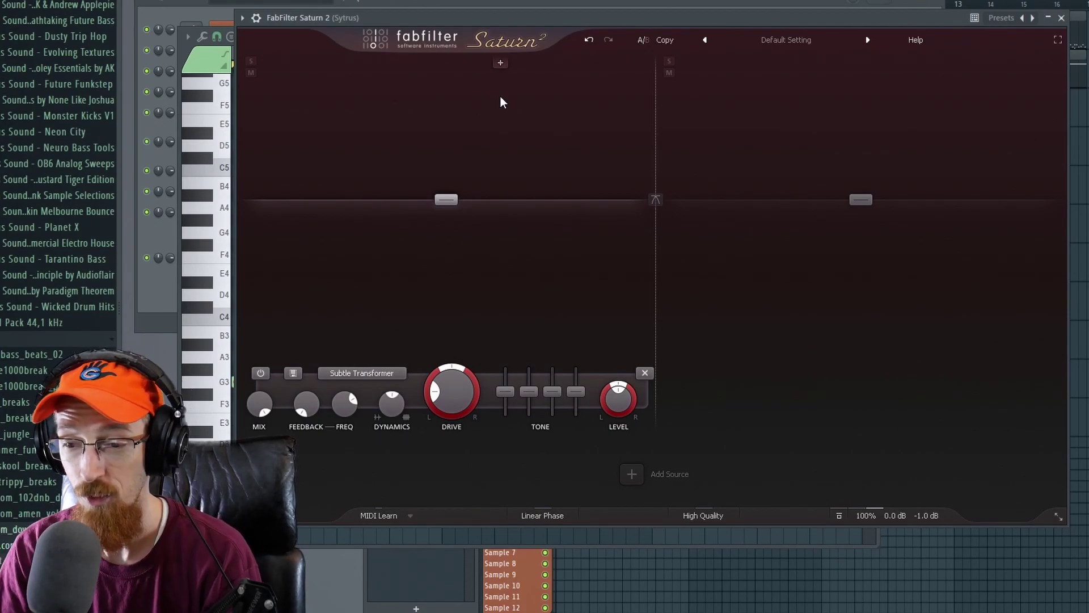
# - Play the test notes, raise the lower band's drive to maximum and set its distortion style to Warm Tube
pyautogui.press('space')
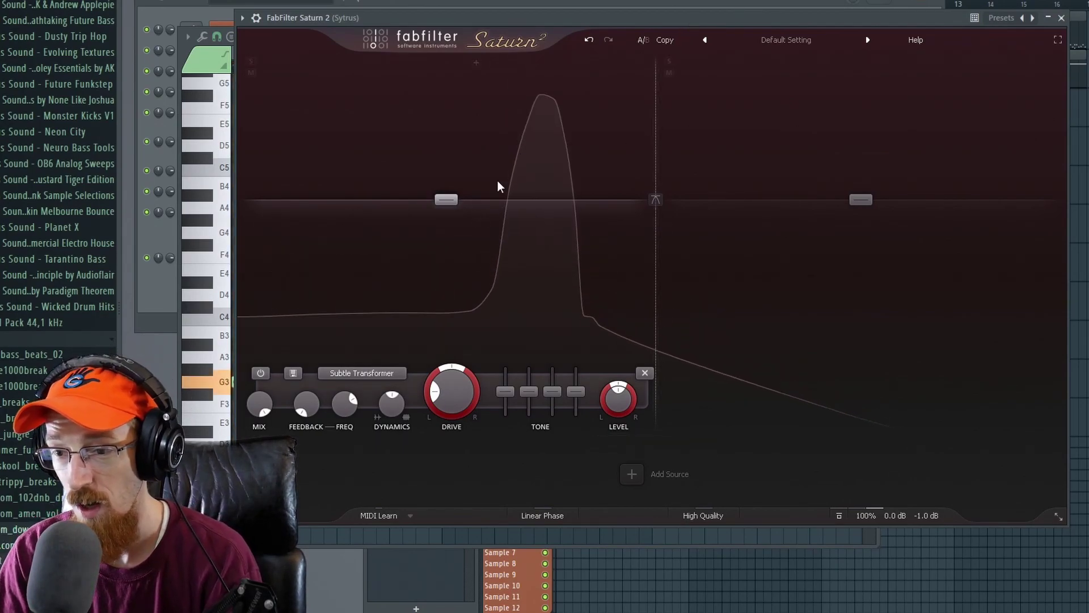
pyautogui.moveTo(432, 397); pyautogui.dragTo(449, 225)
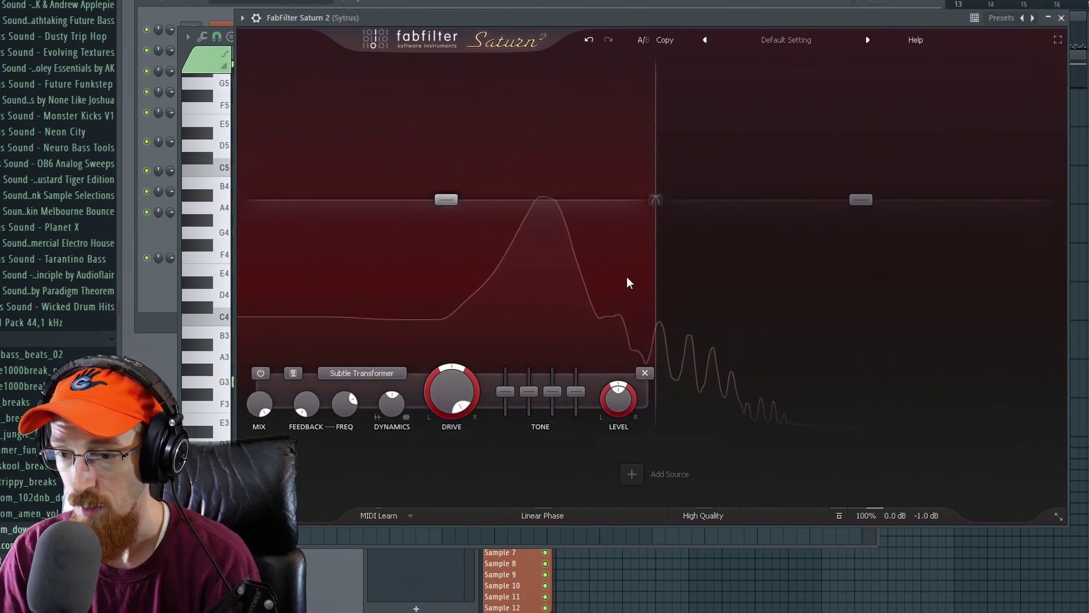
pyautogui.click(363, 373)
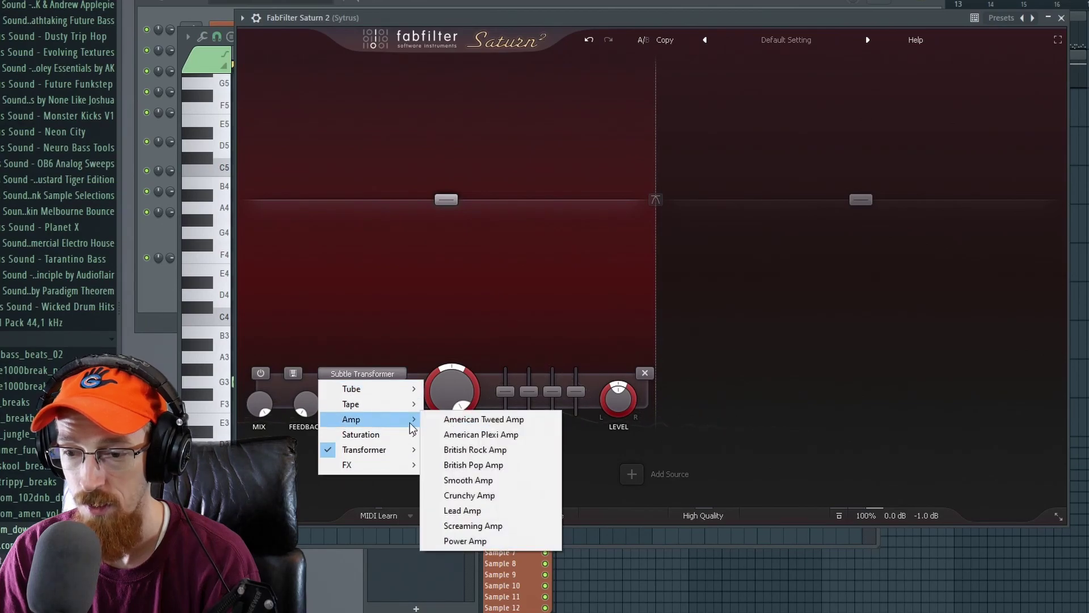
pyautogui.moveTo(386, 404)
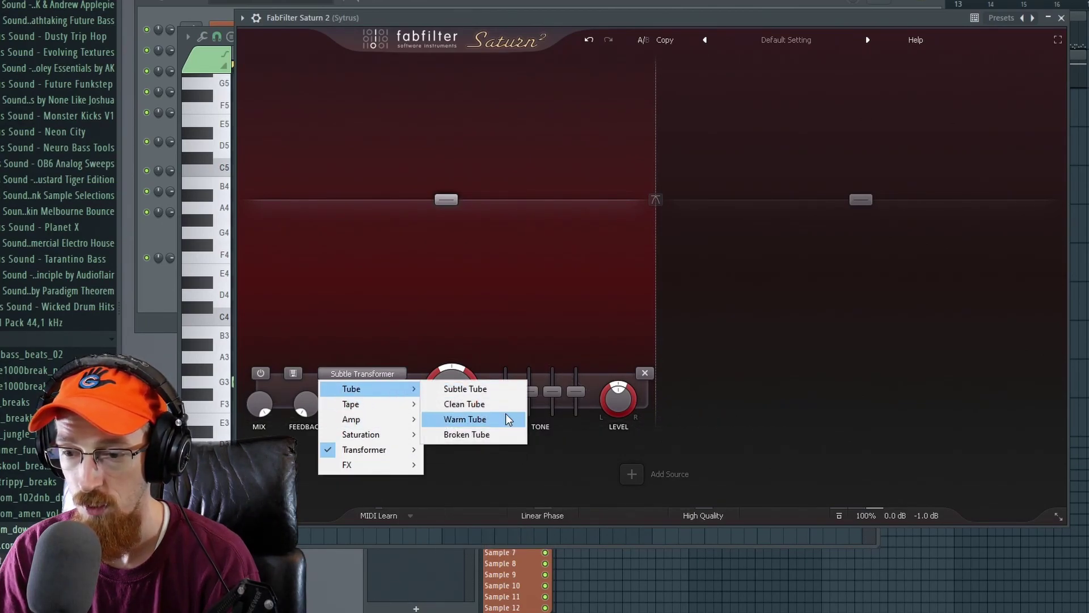
pyautogui.click(507, 419)
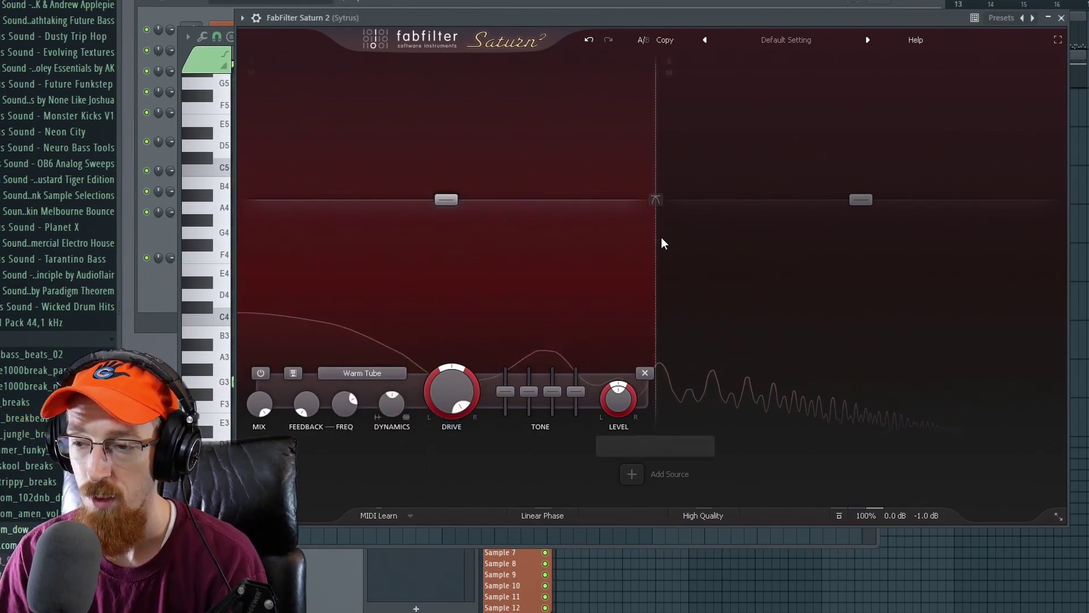
# - Nudge the band crossover slightly lower and set the upper band's distortion style to Warm Tape
pyautogui.moveTo(655, 247); pyautogui.dragTo(650, 244)
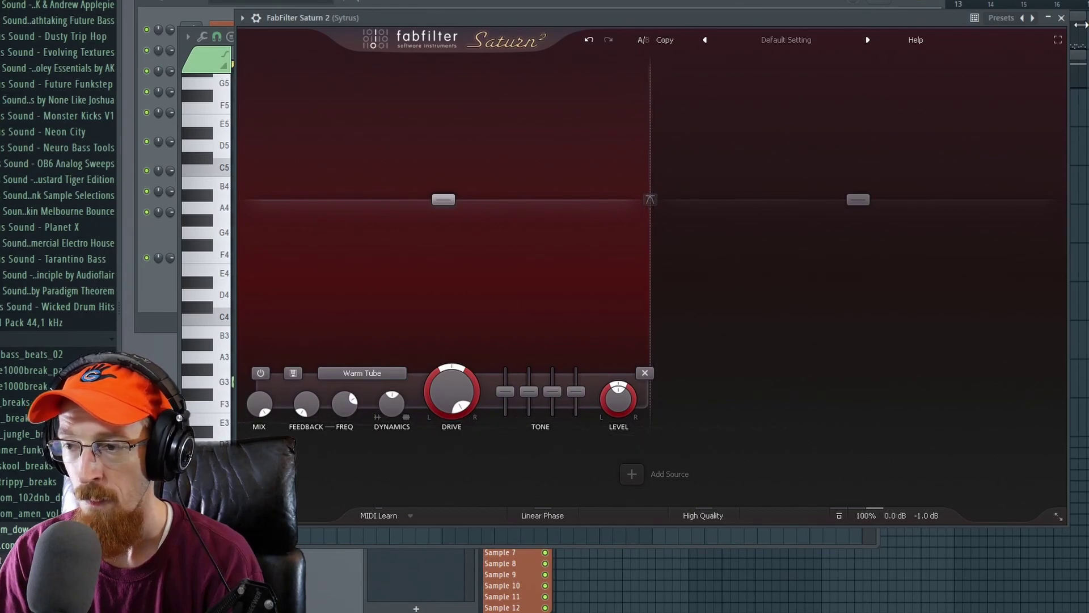
pyautogui.click(849, 244)
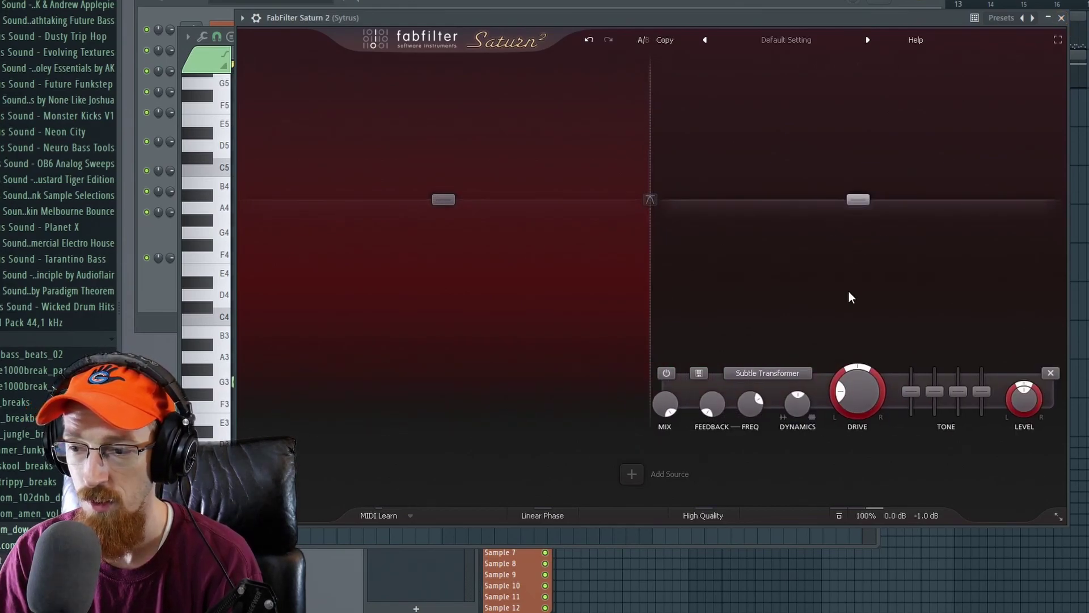
pyautogui.click(799, 376)
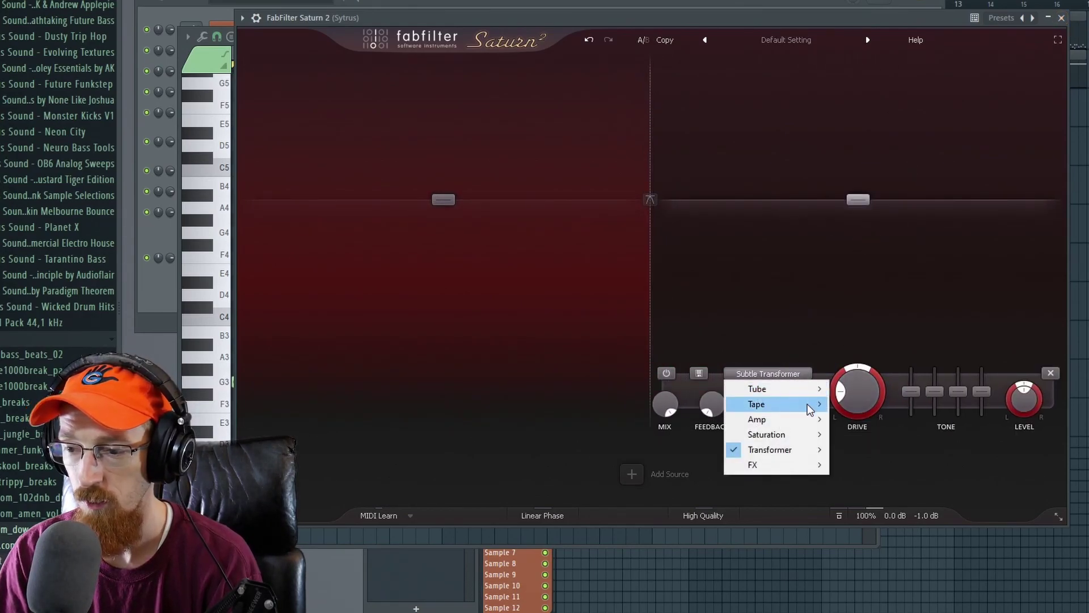
pyautogui.moveTo(810, 405)
pyautogui.click(876, 434)
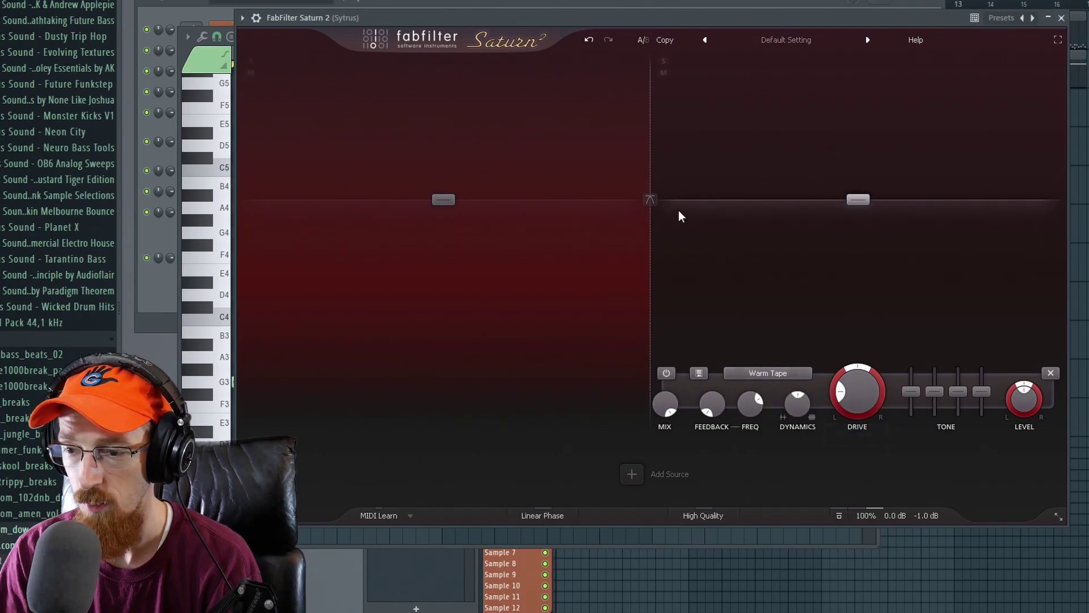
# - Move the crossover frequency to about 550 Hz and set the crossover slope to 6 dB/oct
pyautogui.click(650, 200)
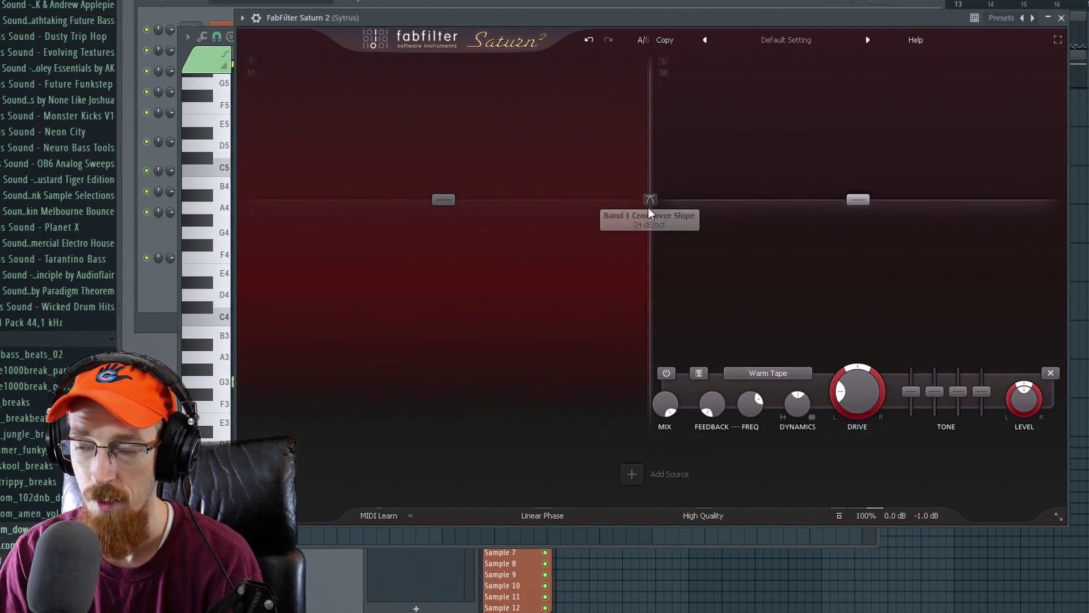
pyautogui.moveTo(651, 225); pyautogui.dragTo(655, 225)
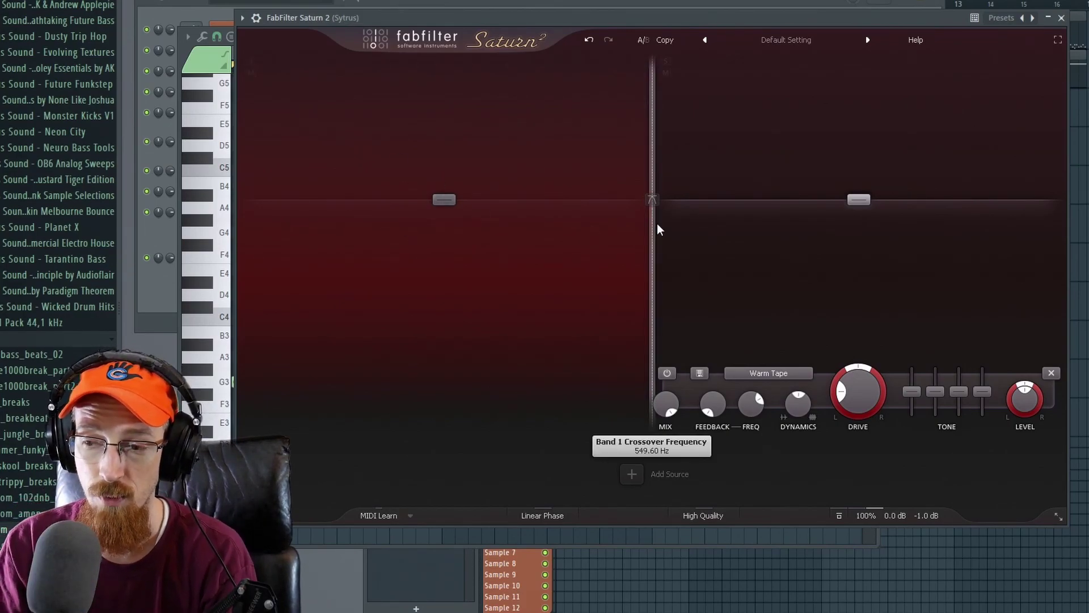
pyautogui.click(654, 199)
pyautogui.click(663, 214)
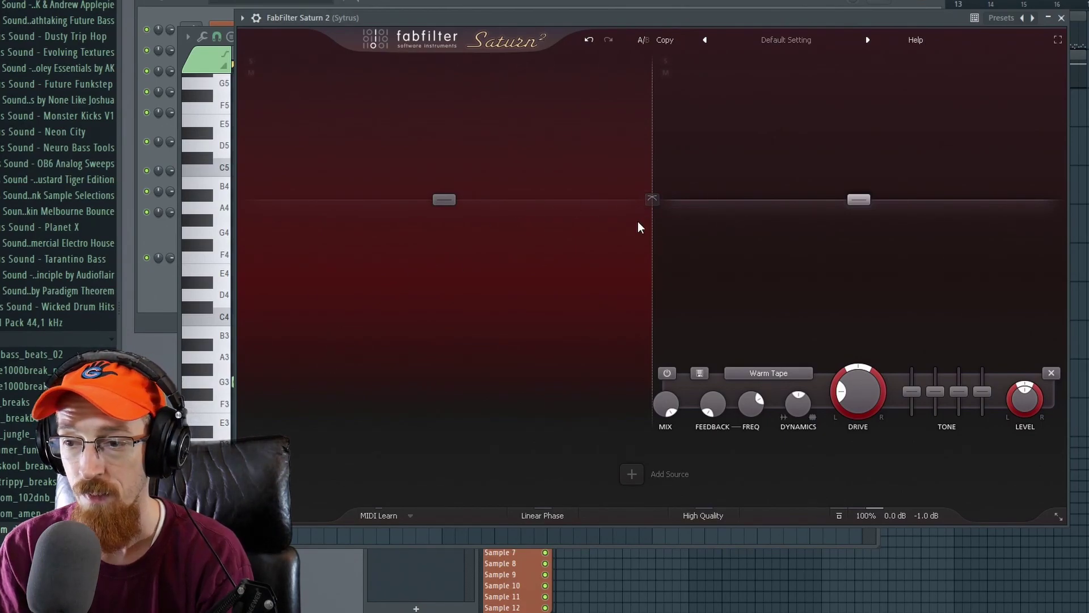
# - Set the crossover slope to 48 dB/oct and move the crossover frequency to about 588 Hz
pyautogui.click(652, 199)
pyautogui.click(672, 277)
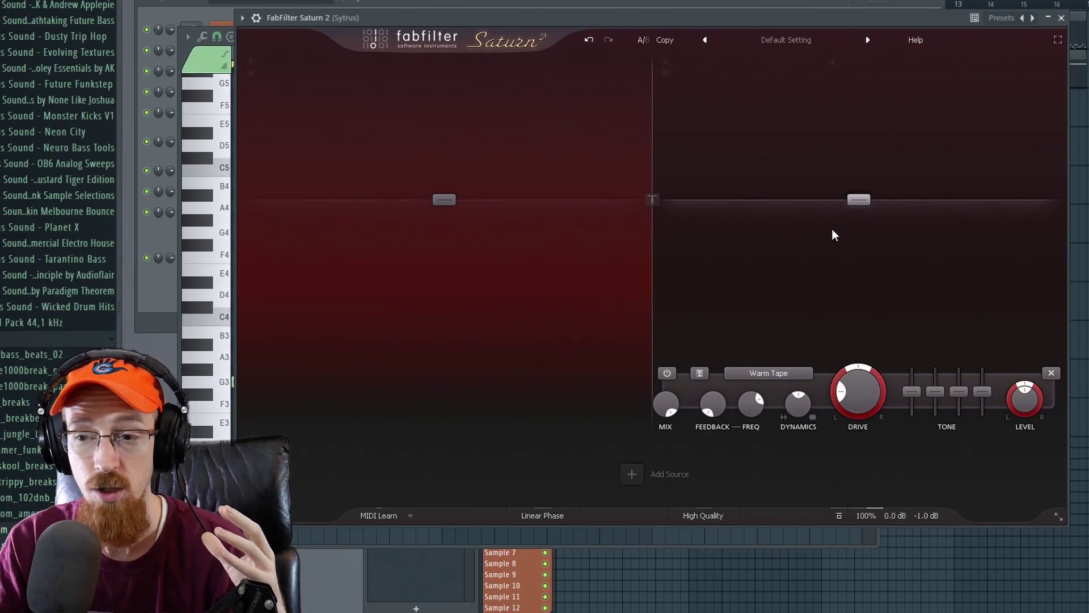
pyautogui.click(653, 200)
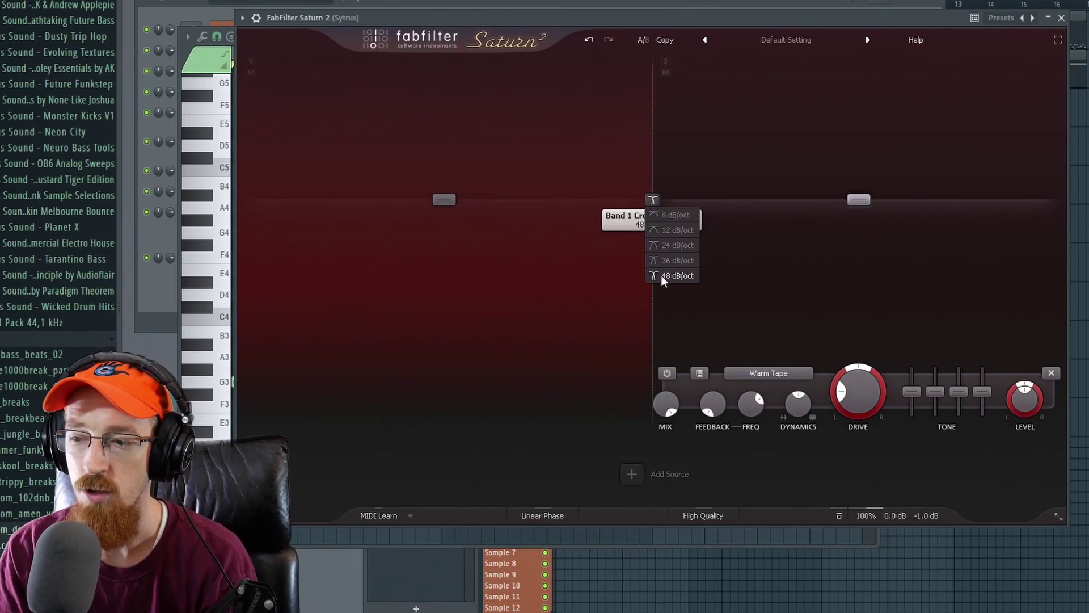
pyautogui.click(623, 262)
pyautogui.moveTo(652, 221); pyautogui.dragTo(659, 223)
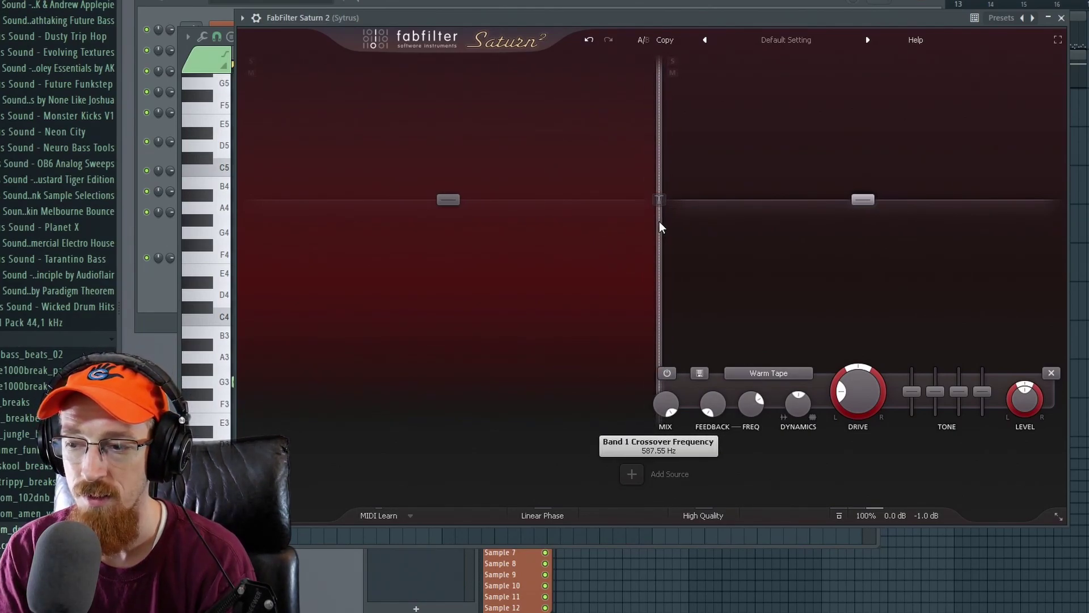
# - Play the test notes through both bands and raise the upper Warm Tape band's drive to maximum
pyautogui.press('space')
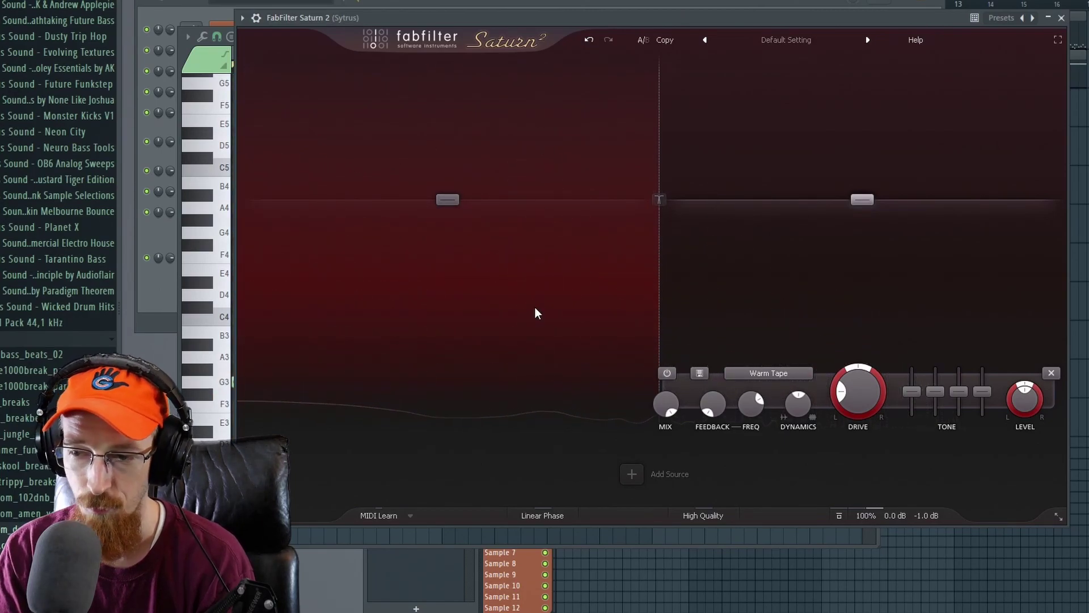
pyautogui.click(538, 272)
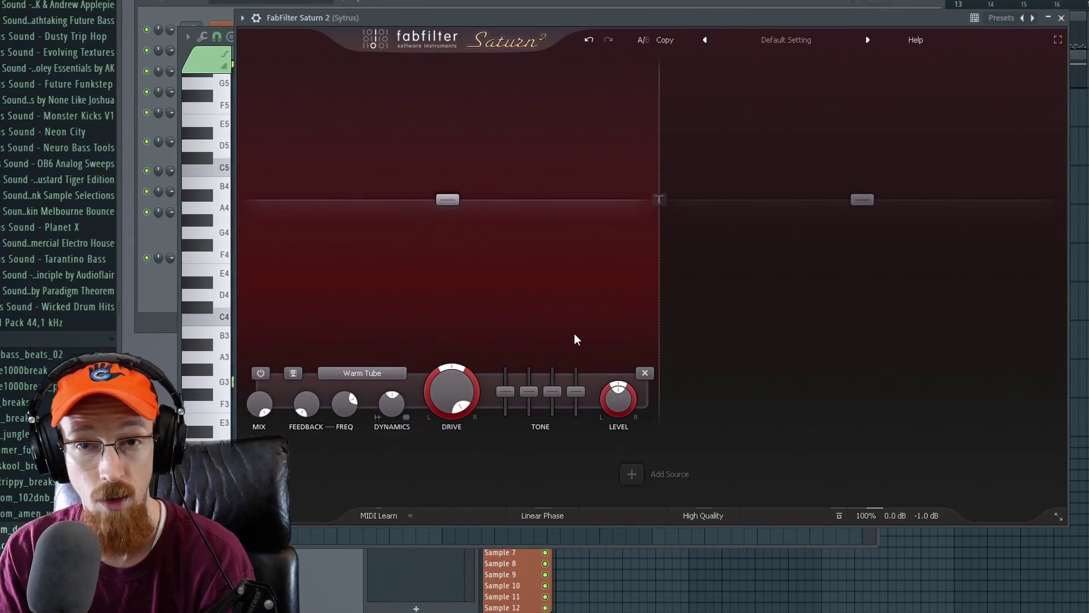
pyautogui.click(775, 261)
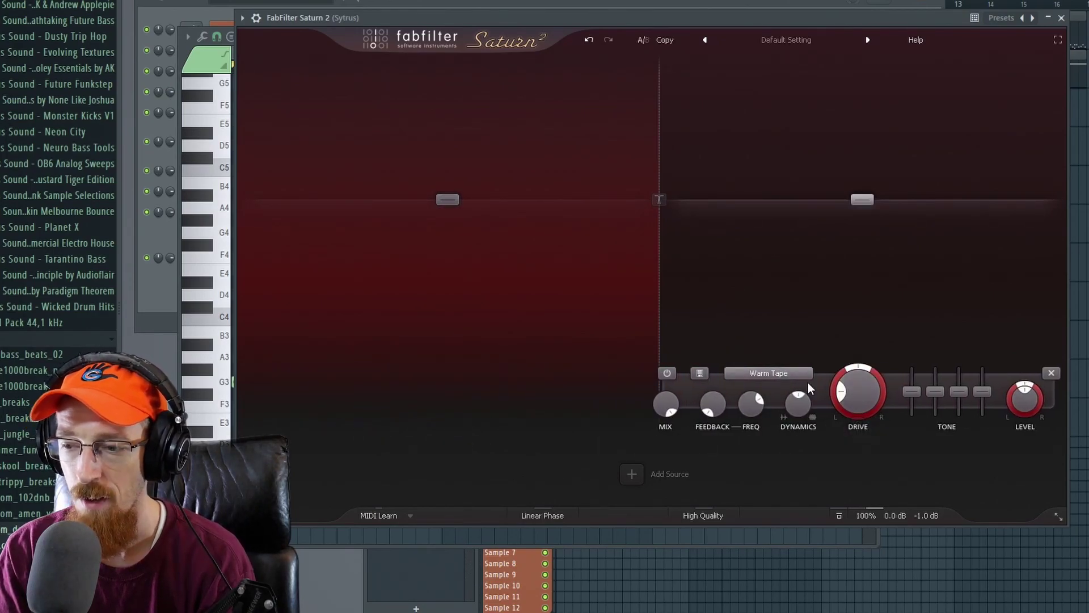
pyautogui.moveTo(858, 391); pyautogui.dragTo(866, 44)
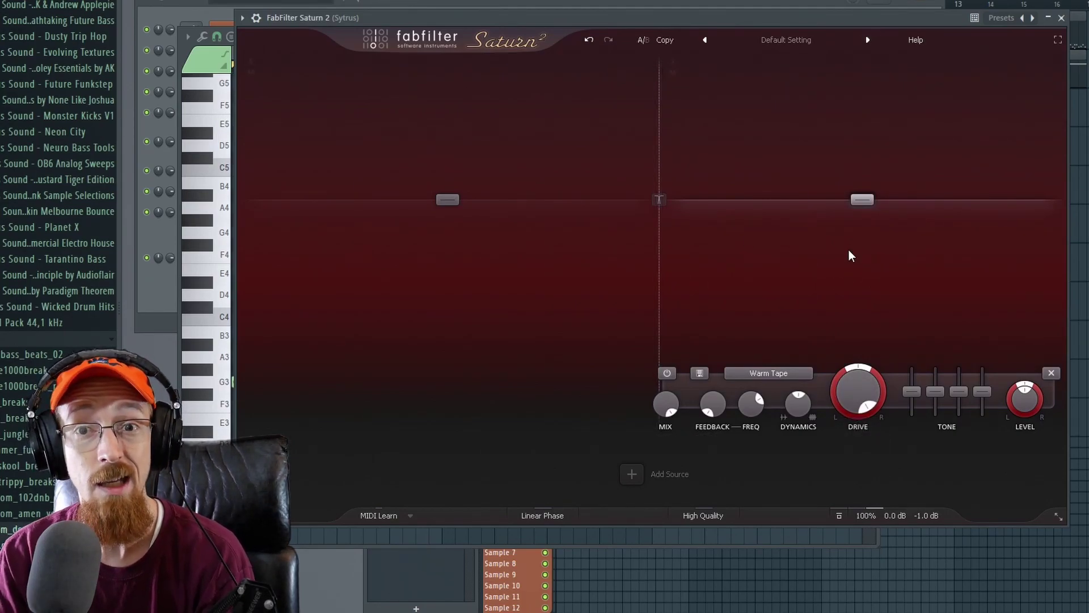
pyautogui.press('space')
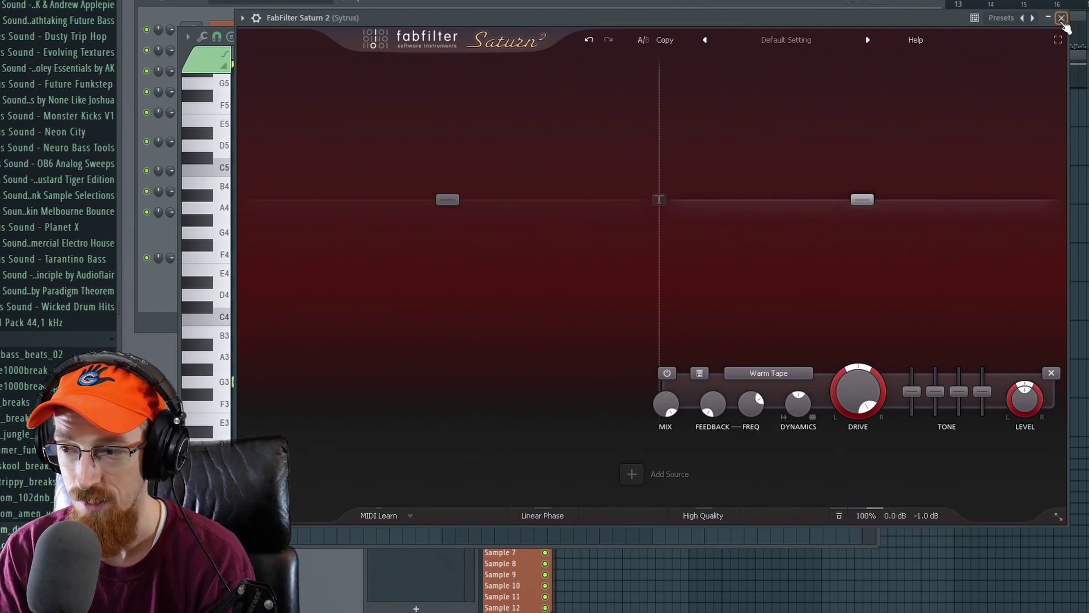
# - Add a third FabFilter Saturn 2 after the second one in the Sytrus effects chain and set its drive to 100%
pyautogui.click(1062, 17)
pyautogui.middleClick(936, 208)
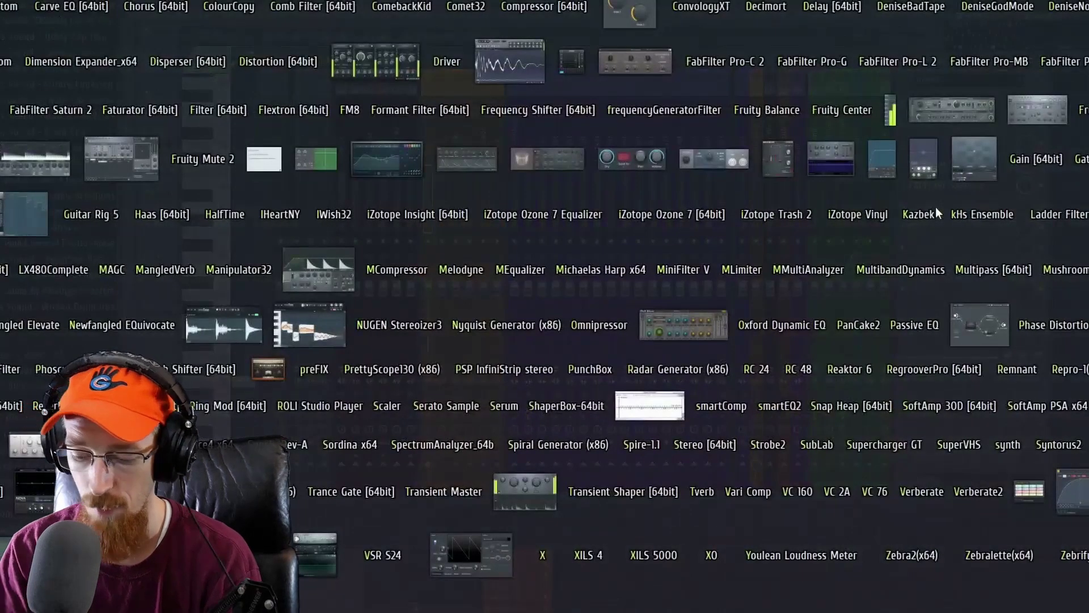
pyautogui.click(50, 109)
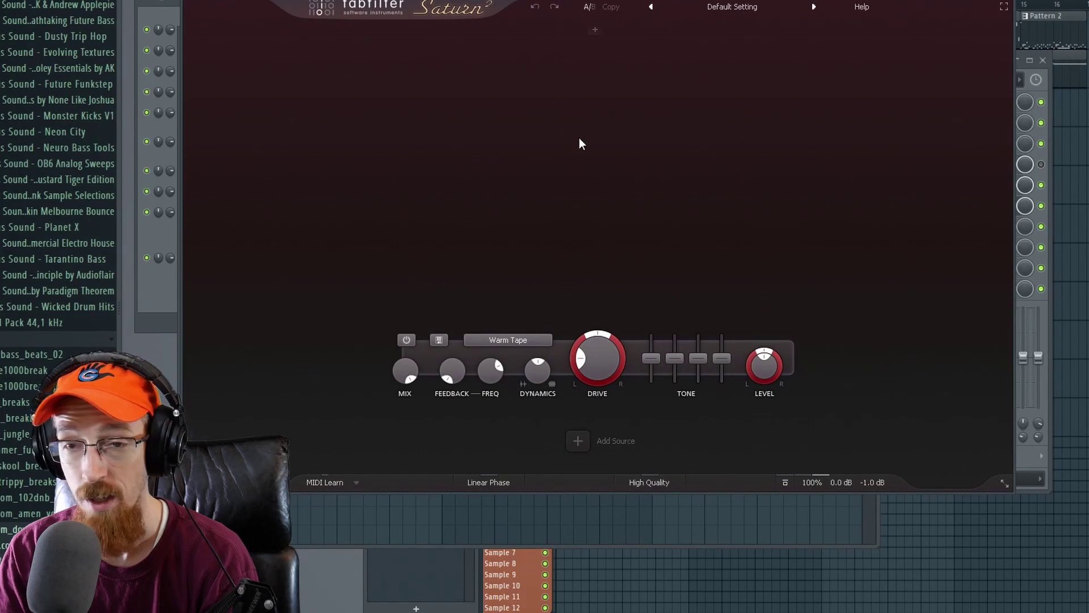
pyautogui.moveTo(597, 359); pyautogui.dragTo(642, 51)
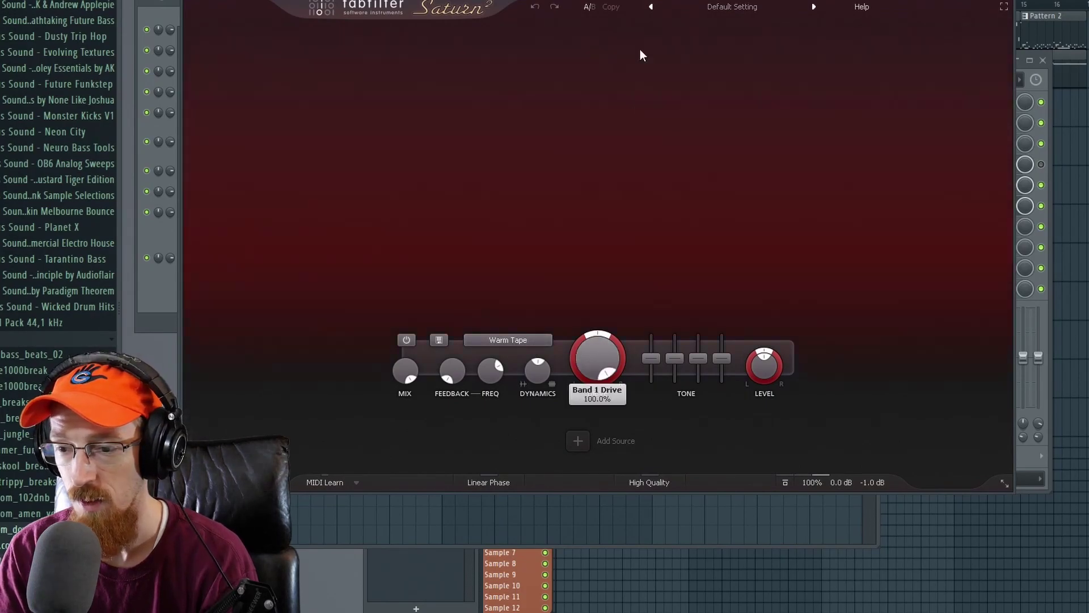
# - Split the third Saturn into two bands and move their crossover well above the spectrum's middle
pyautogui.click(602, 33)
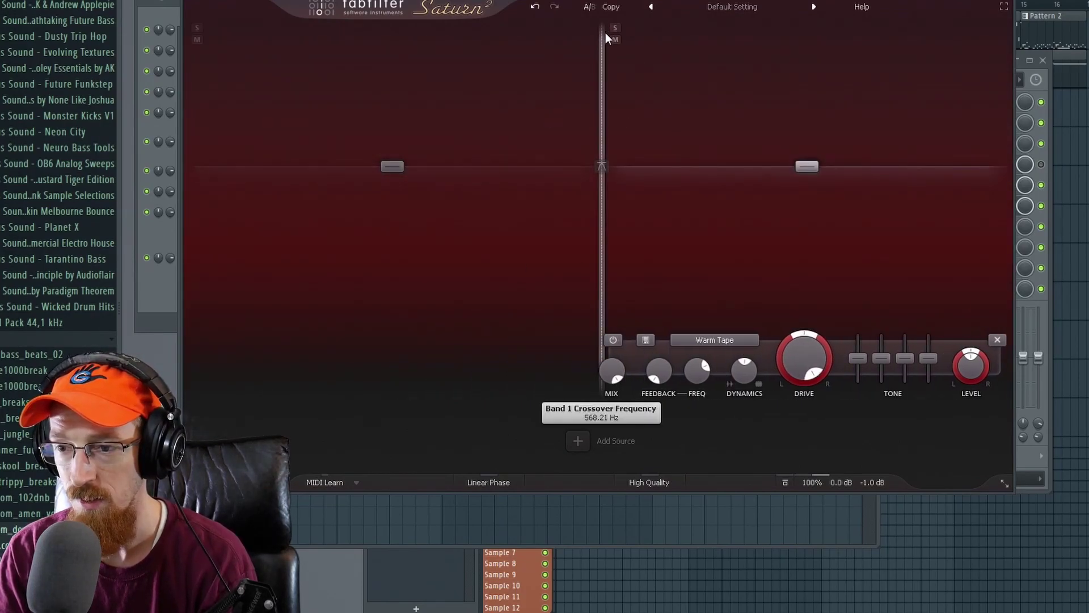
pyautogui.moveTo(605, 104); pyautogui.dragTo(690, 119)
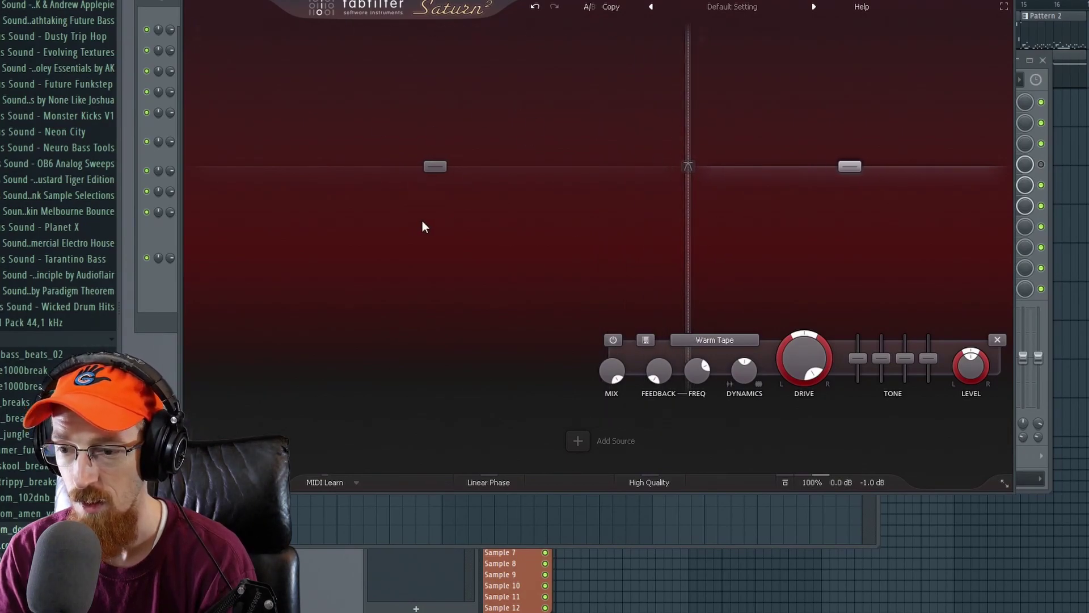
# - Set the third Saturn's lower band to Subtle Transformer, turn its drive down to minimum and bypass the band
pyautogui.click(422, 221)
pyautogui.click(243, 340)
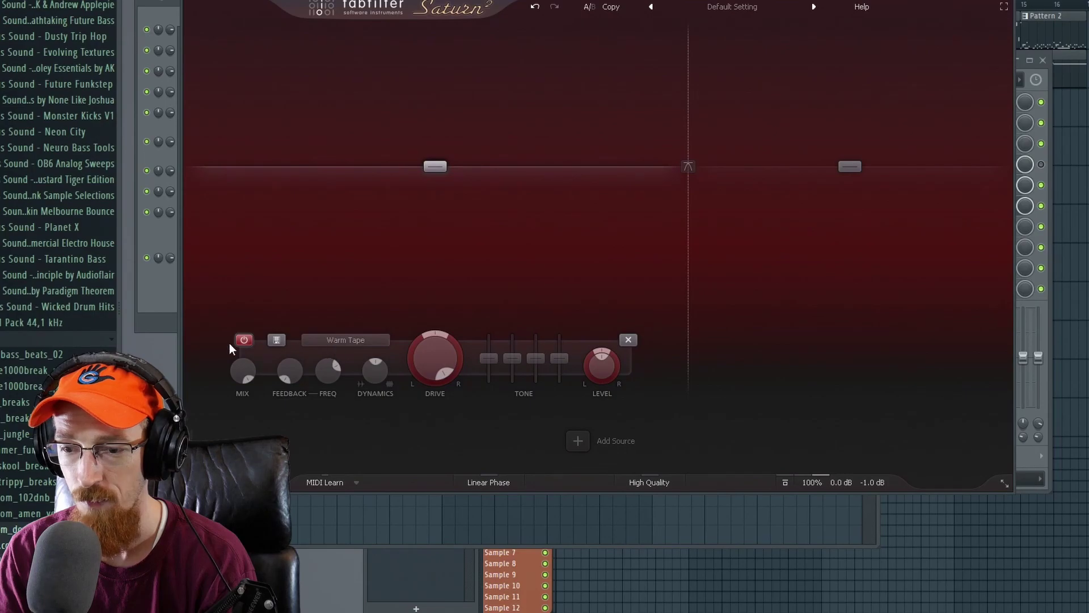
pyautogui.click(244, 339)
pyautogui.click(345, 340)
pyautogui.moveTo(396, 421)
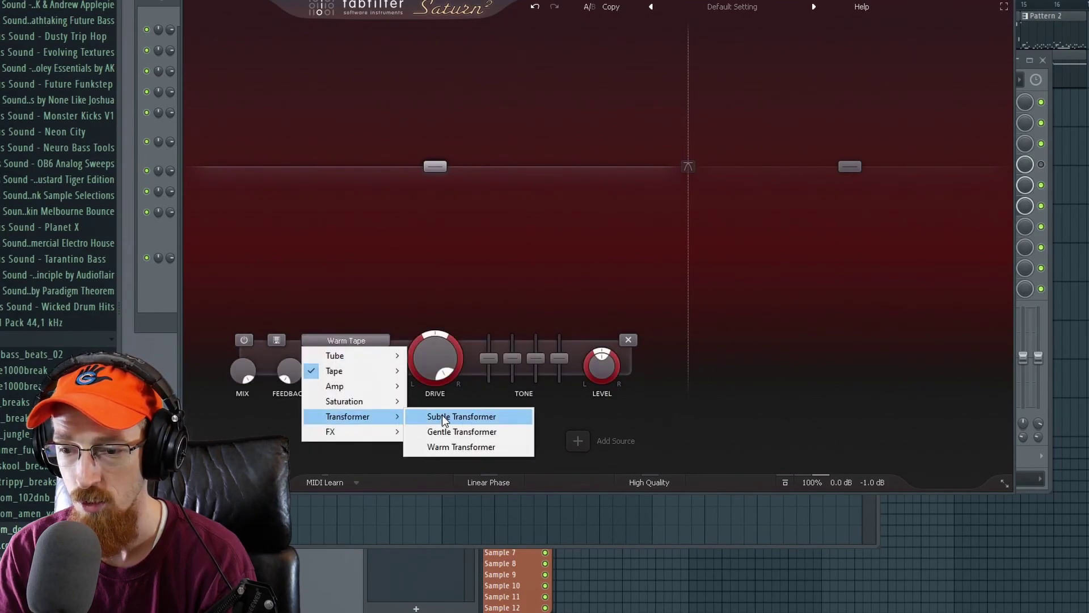
pyautogui.click(443, 418)
pyautogui.moveTo(437, 348); pyautogui.dragTo(469, 611)
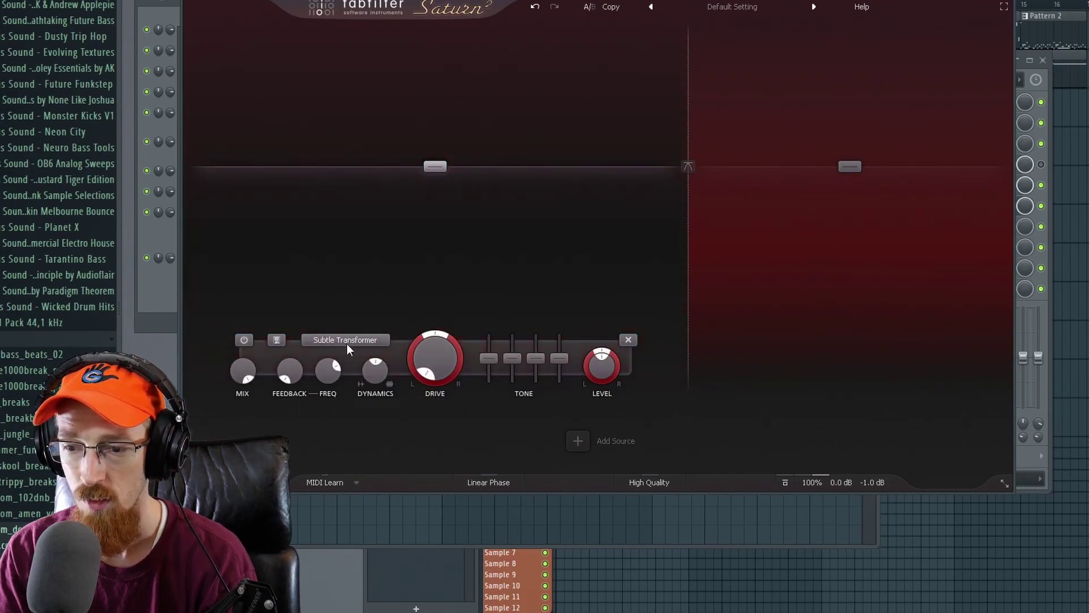
pyautogui.click(244, 340)
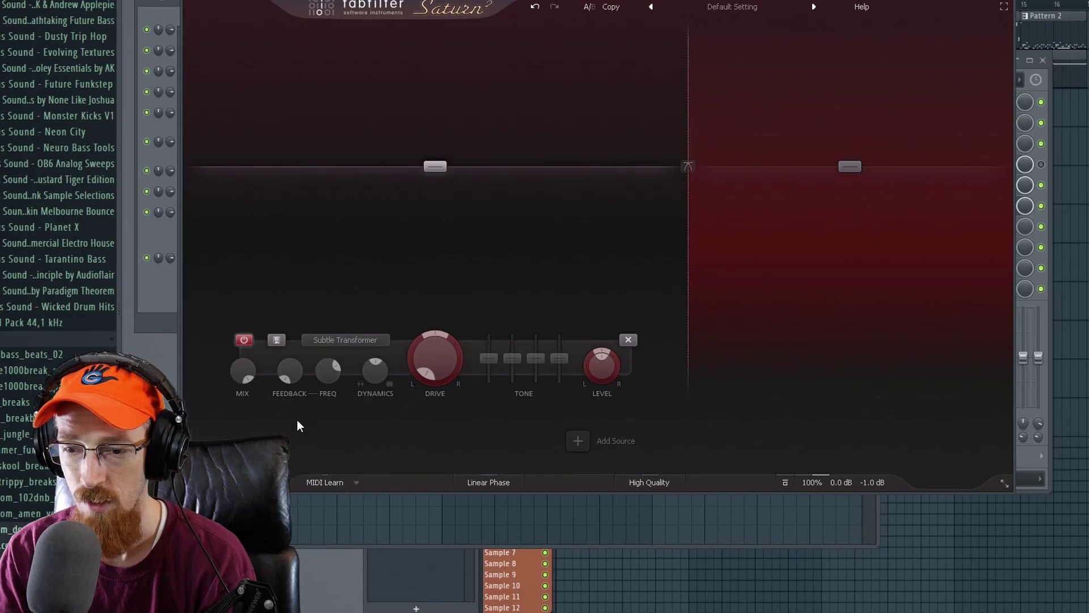
# - Play the test notes with the third Saturn's upper Warm Tape band selected, and close the plugin
pyautogui.click(816, 192)
pyautogui.moveTo(681, 254)
pyautogui.press('space')
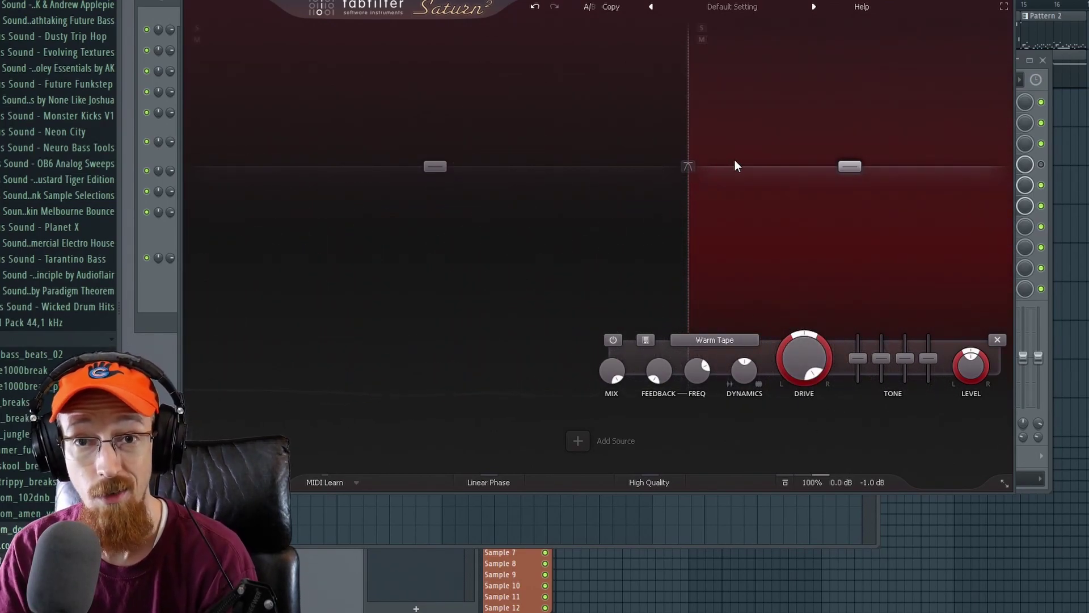
pyautogui.press('Escape')
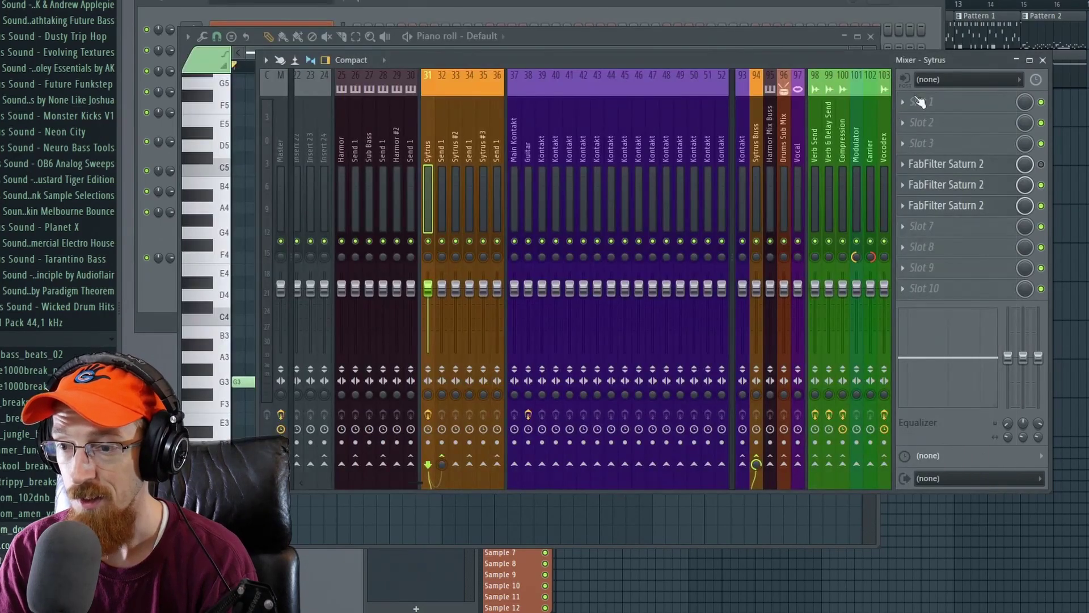
# - Delete the third and first FabFilter Saturn 2 instances from the Sytrus effects chain
pyautogui.moveTo(767, 61); pyautogui.dragTo(754, 48)
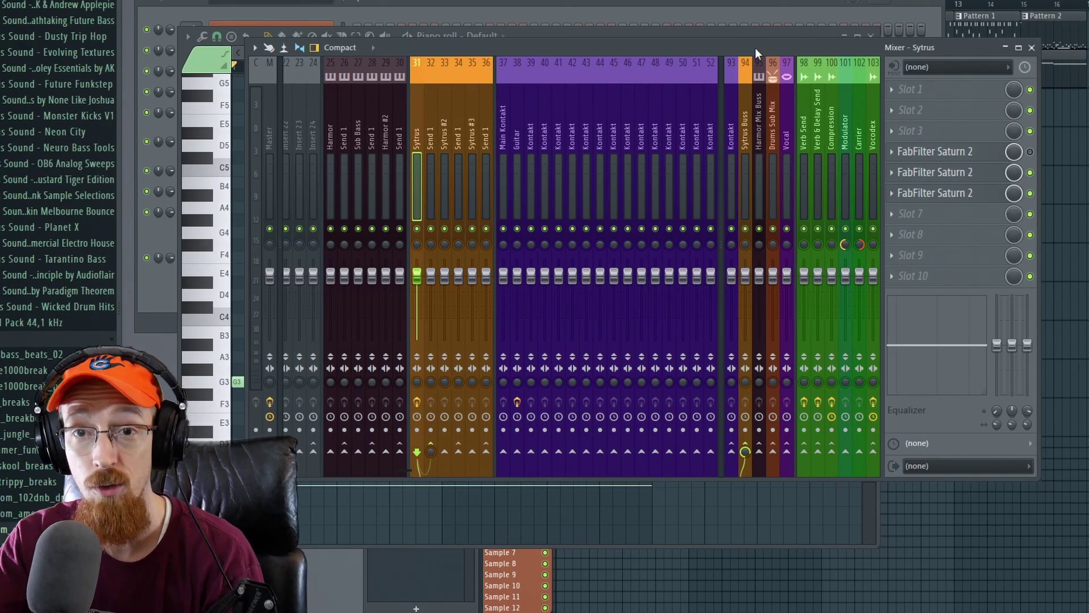
pyautogui.rightClick(890, 190)
pyautogui.click(917, 221)
pyautogui.click(630, 331)
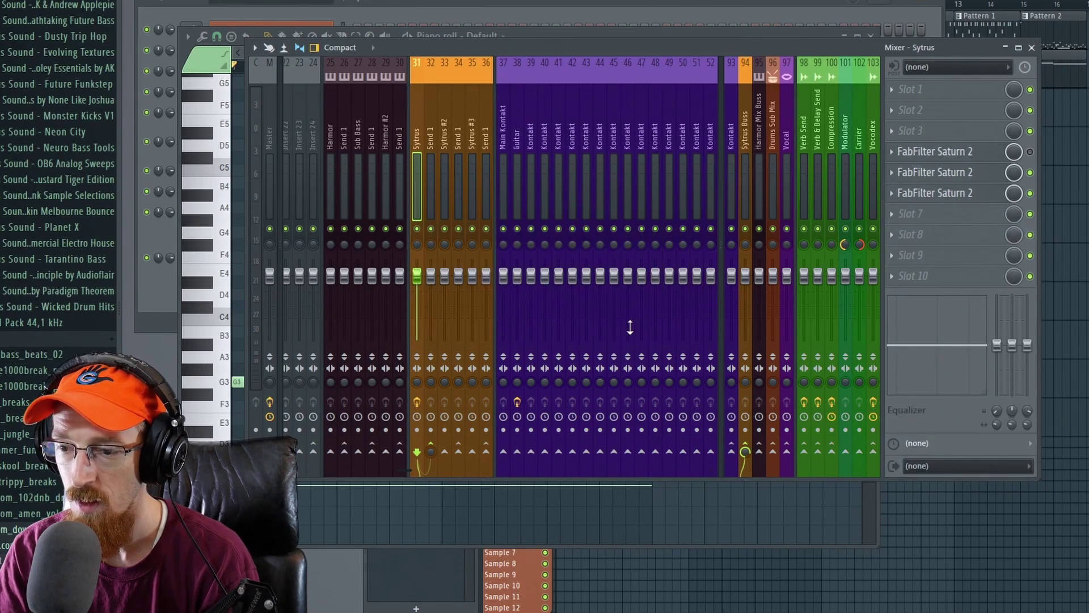
pyautogui.click(890, 152)
pyautogui.click(914, 184)
pyautogui.click(629, 330)
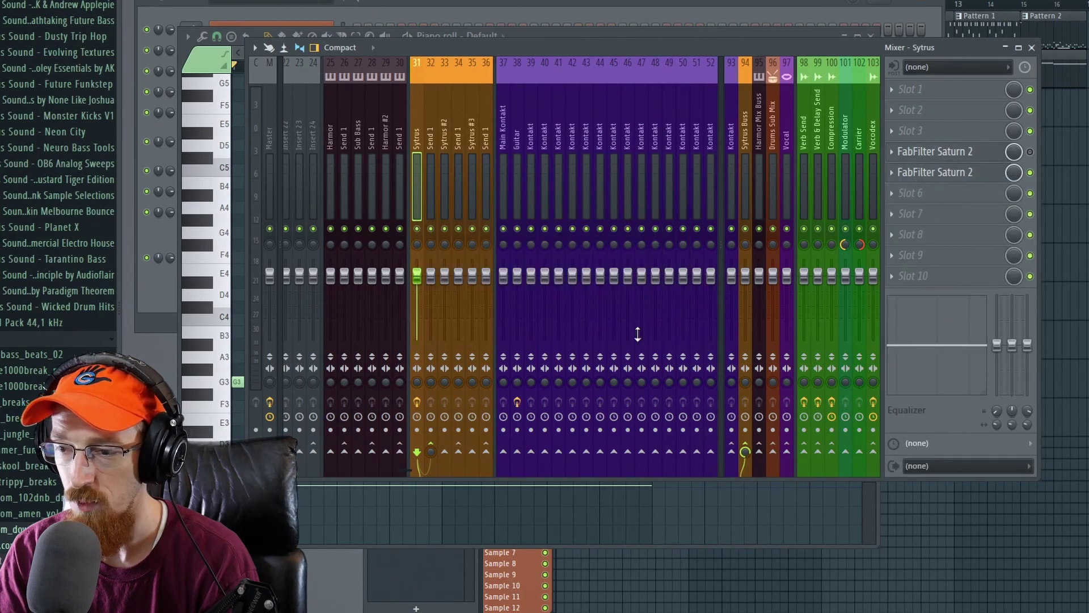
# - Open the remaining Saturn on the Sytrus track and load its Default Setting preset
pyautogui.click(931, 171)
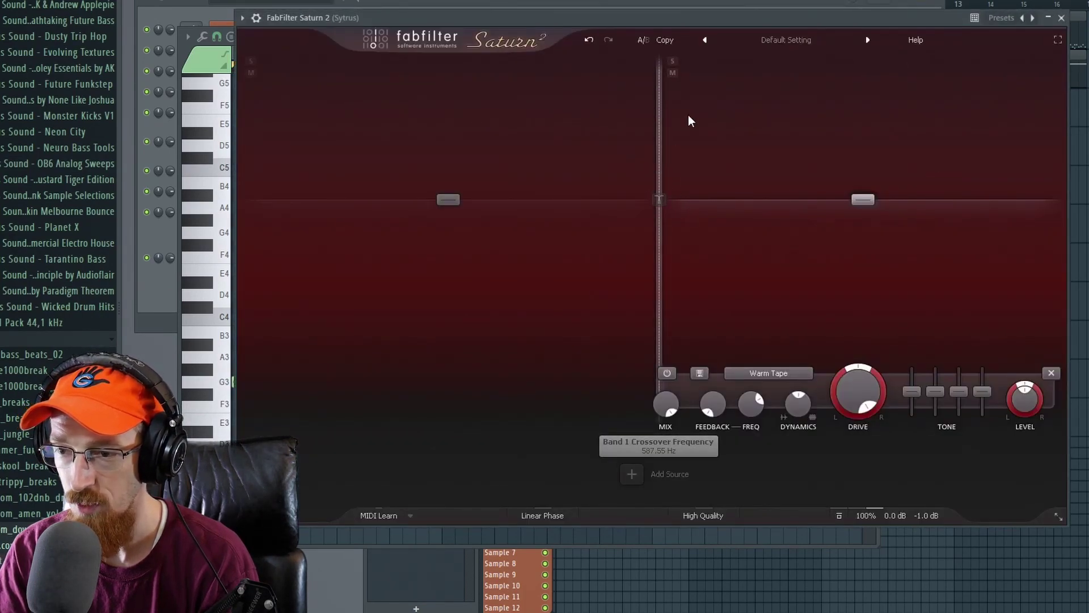
pyautogui.click(787, 41)
pyautogui.click(760, 148)
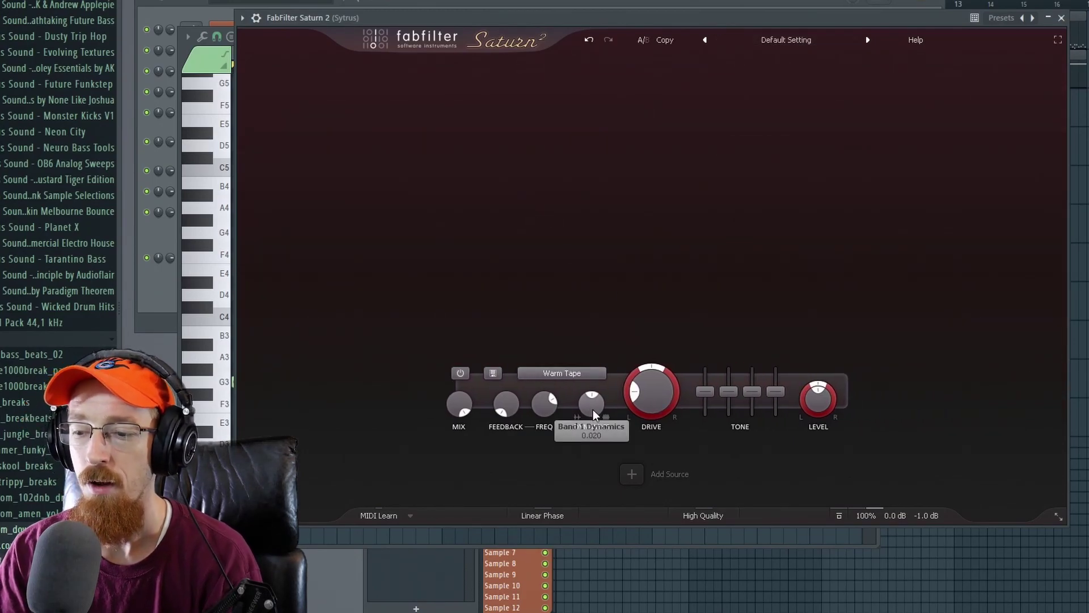
# - Demonstrate the band's Dynamics control by setting it to -1.000, raising it to maximum and returning it to about centre
pyautogui.moveTo(592, 411)
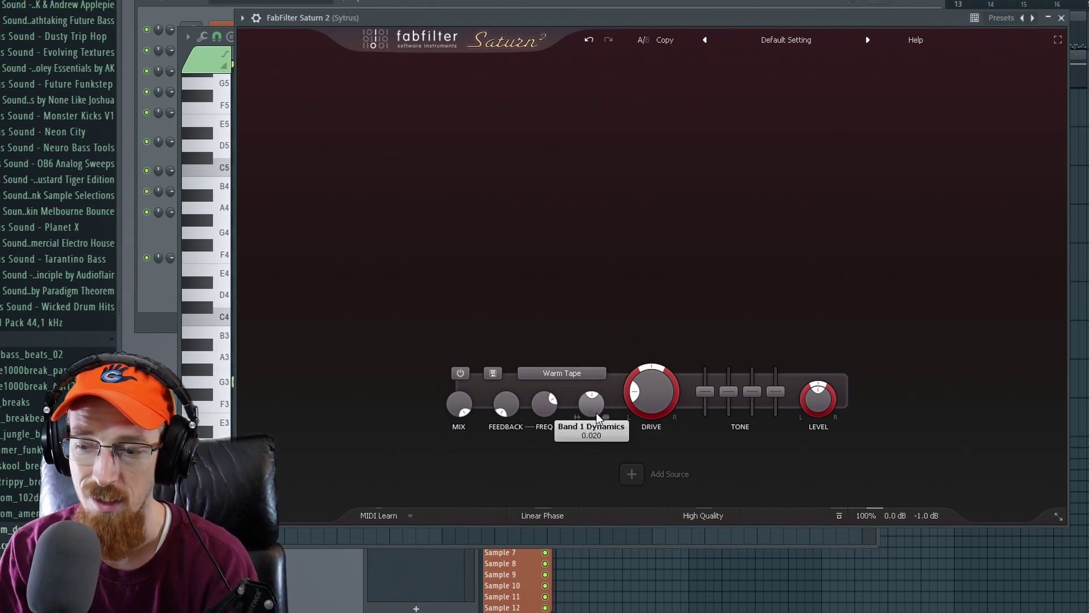
pyautogui.moveTo(591, 406); pyautogui.dragTo(576, 420)
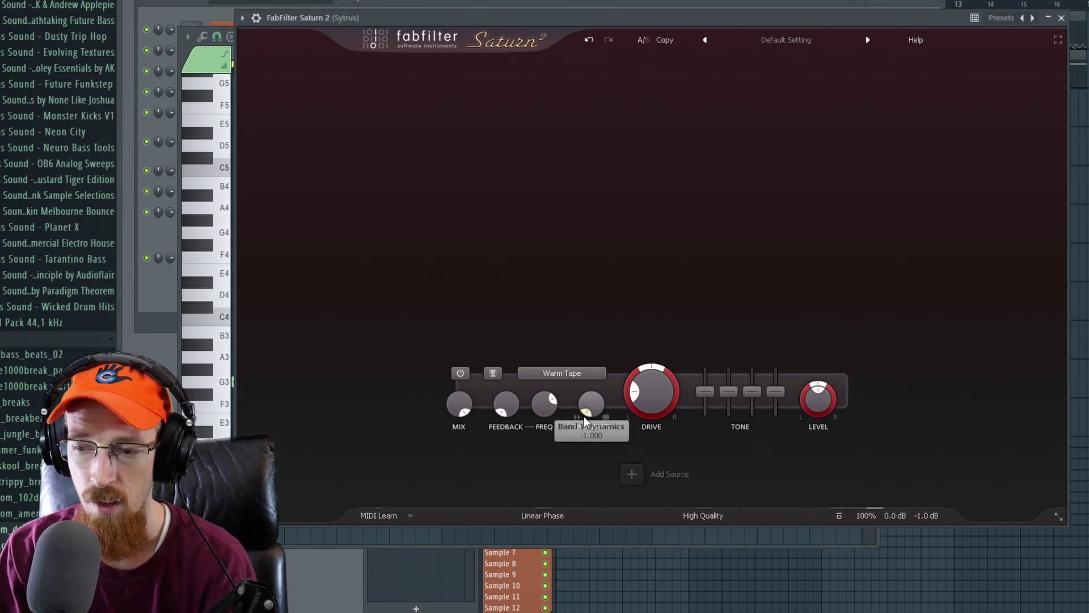
pyautogui.moveTo(590, 416)
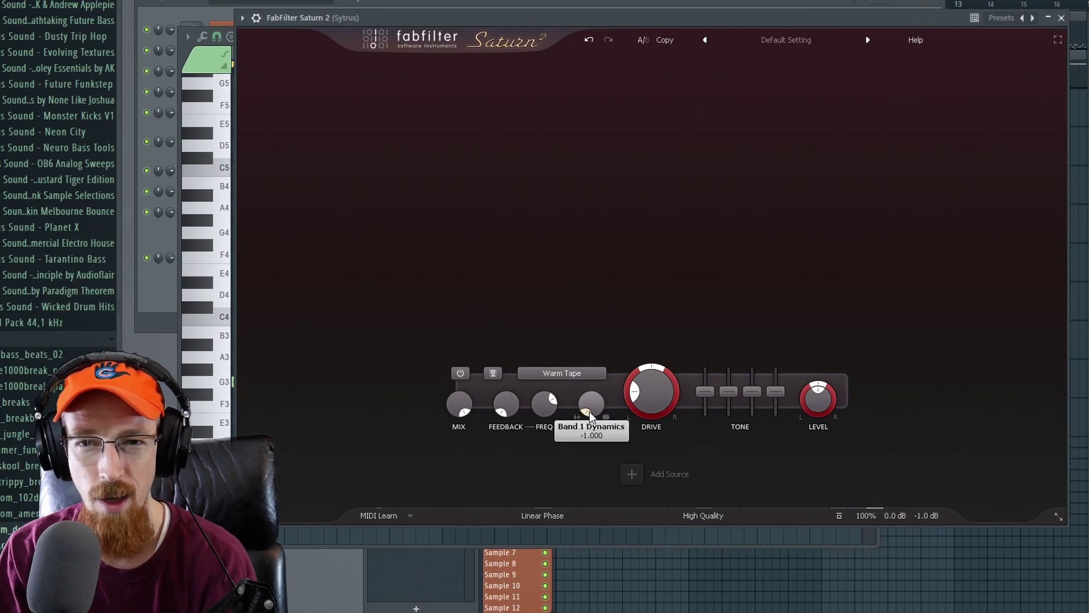
pyautogui.moveTo(590, 416); pyautogui.dragTo(588, 260)
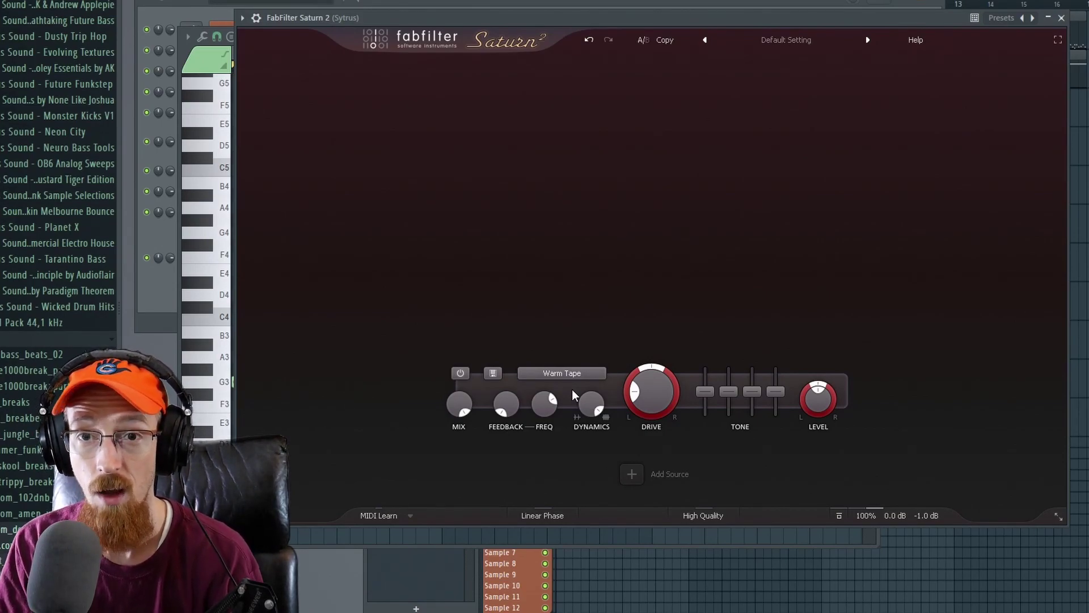
pyautogui.moveTo(589, 414)
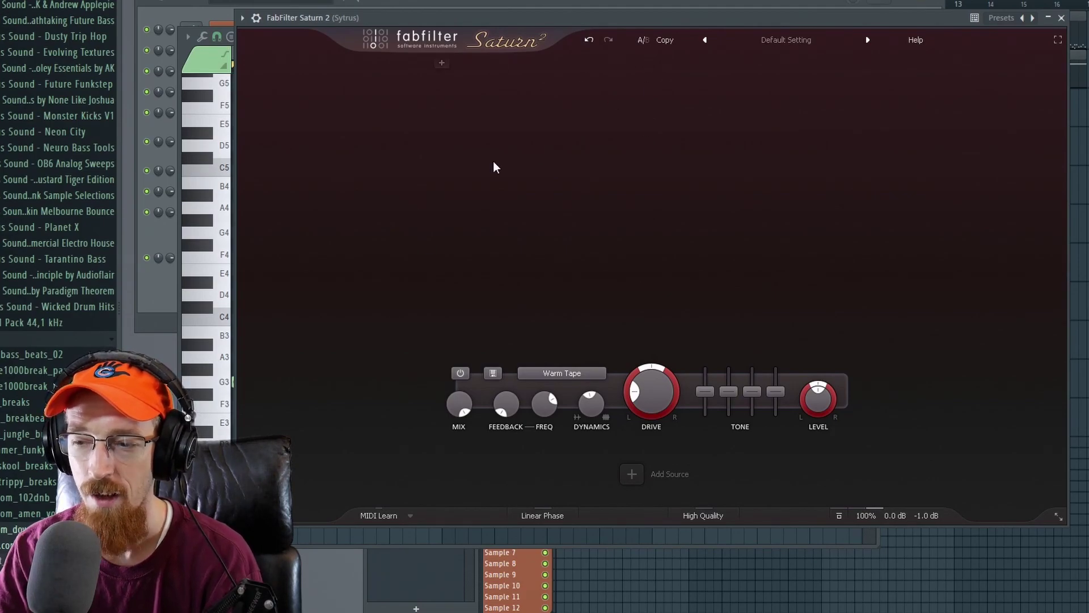
# - Look through the Warm Tape band's available styles, and split the spectrum into two bands near its middle
pyautogui.click(558, 373)
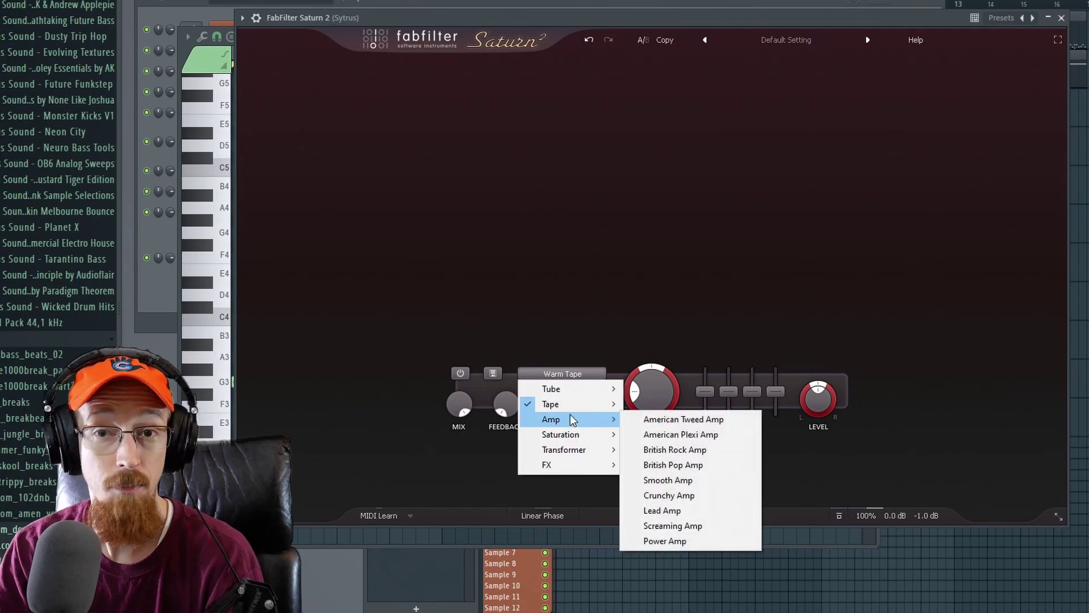
pyautogui.click(569, 149)
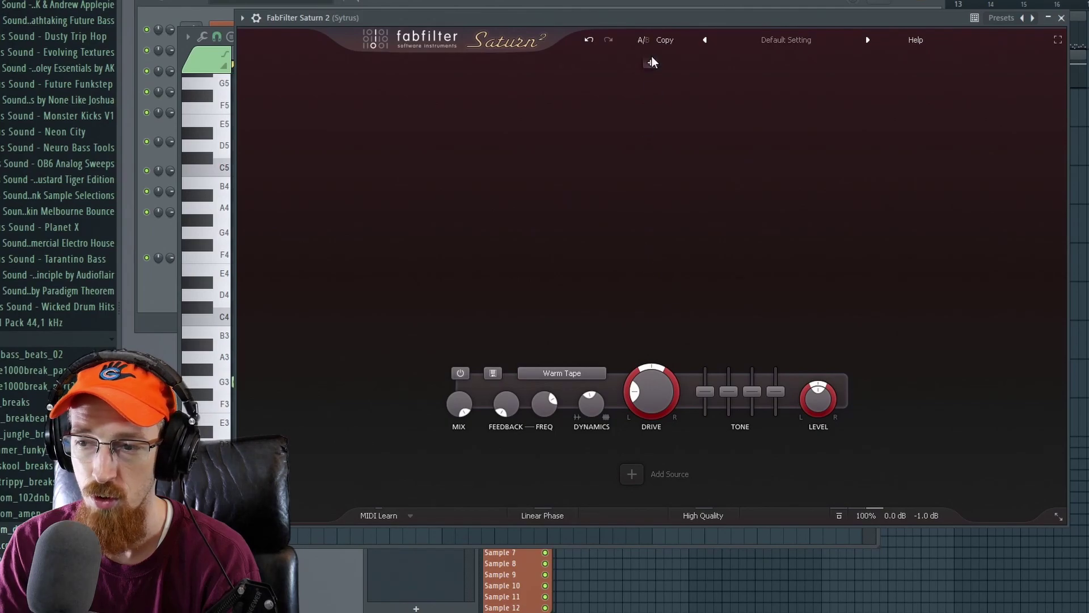
pyautogui.click(653, 60)
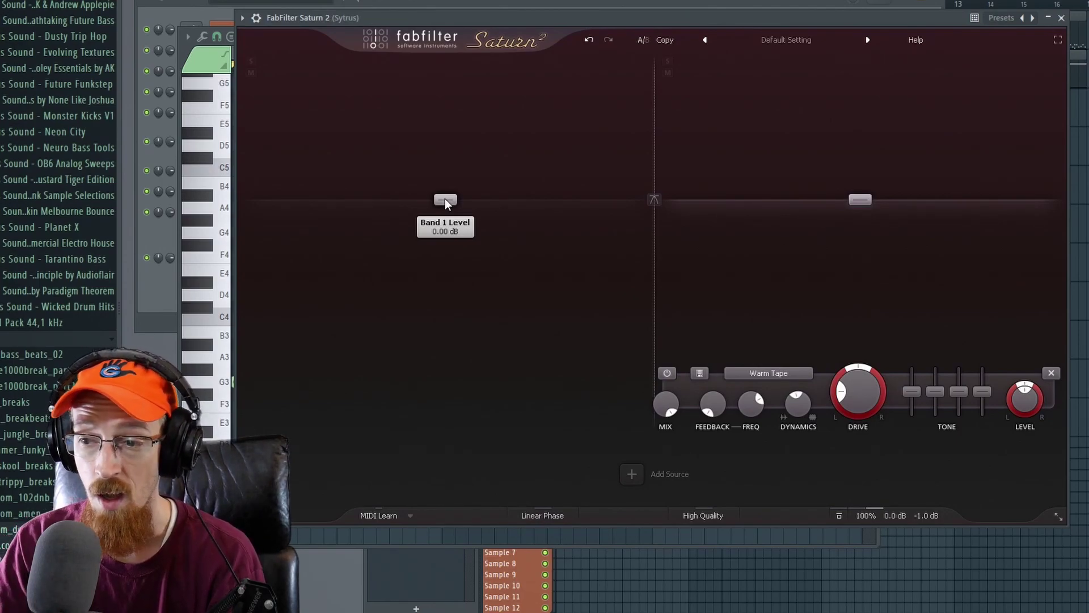
pyautogui.moveTo(654, 202)
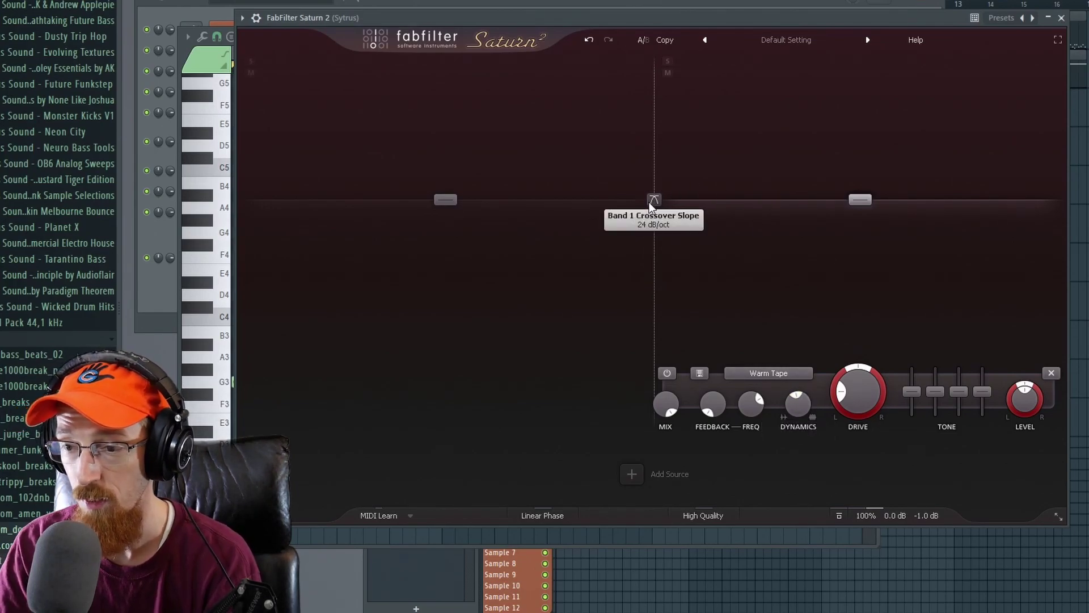
# - Browse the Tube, Tape, Amp and Transformer styles for the upper band, keep Warm Tape, and select the lower band
pyautogui.click(768, 373)
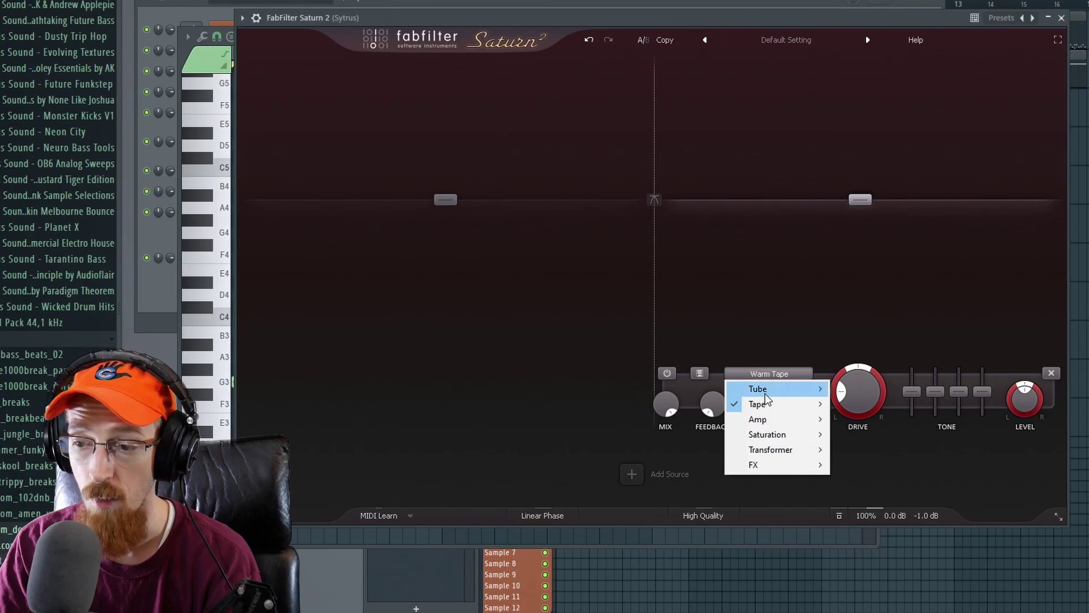
pyautogui.moveTo(775, 396)
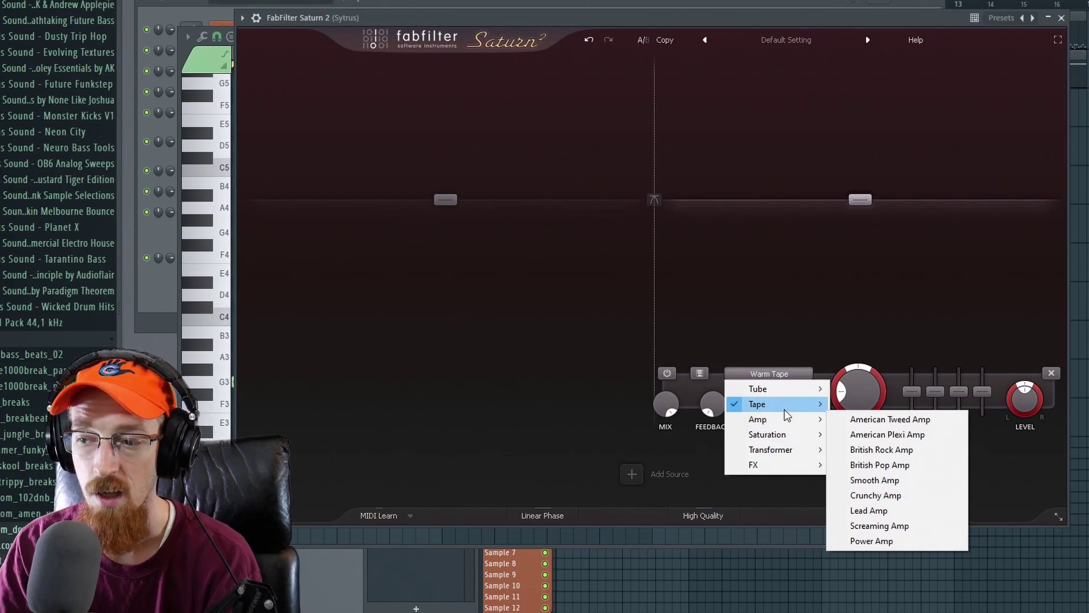
pyautogui.moveTo(782, 455)
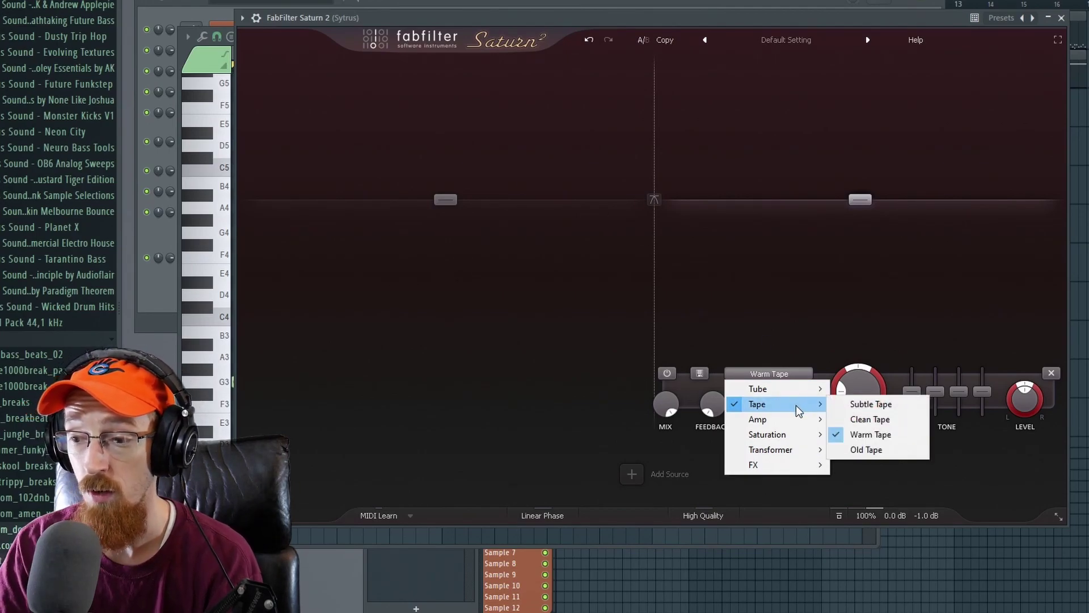
pyautogui.click(546, 186)
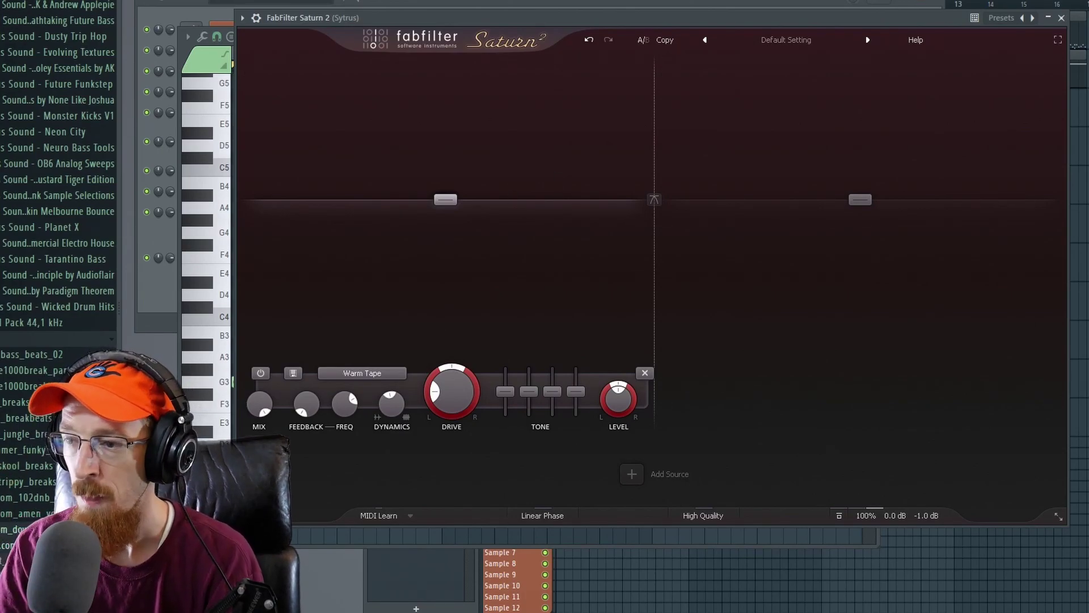
# - Close the Saturn window and delete the last FabFilter Saturn 2 from the Sytrus effects chain
pyautogui.click(1062, 18)
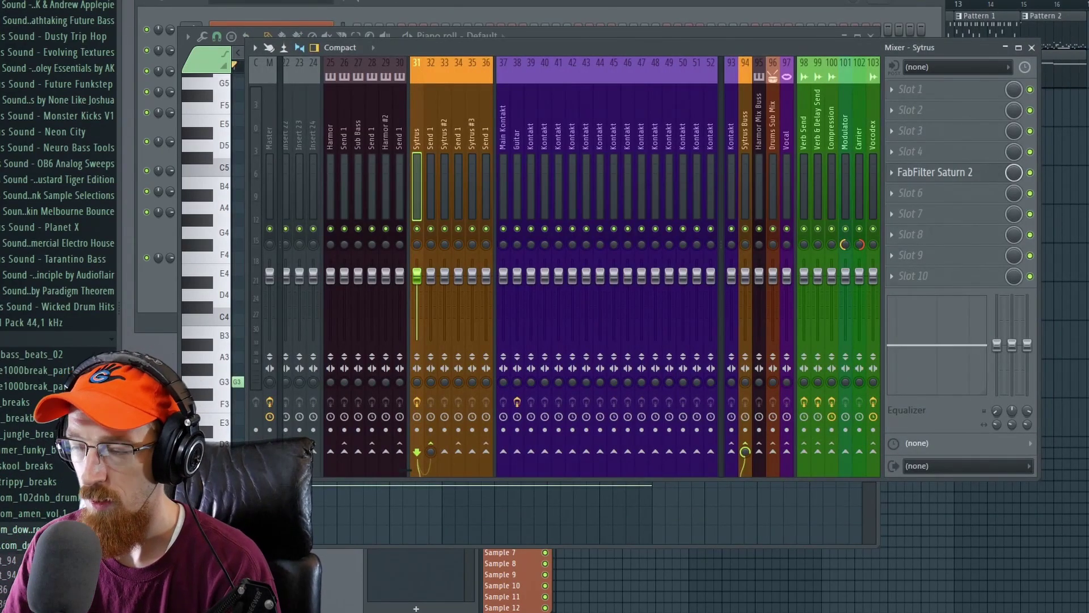
pyautogui.click(893, 181)
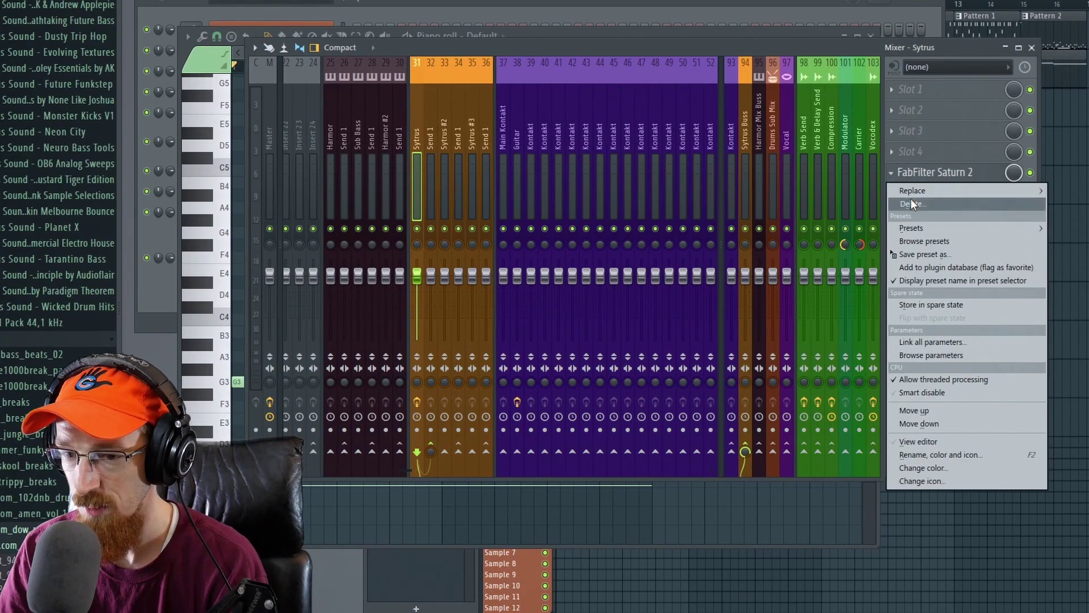
pyautogui.click(911, 199)
pyautogui.click(624, 336)
# - Select the Guitar mixer track and play the playlist arrangement to hear the guitar without Saturn
pyautogui.click(521, 138)
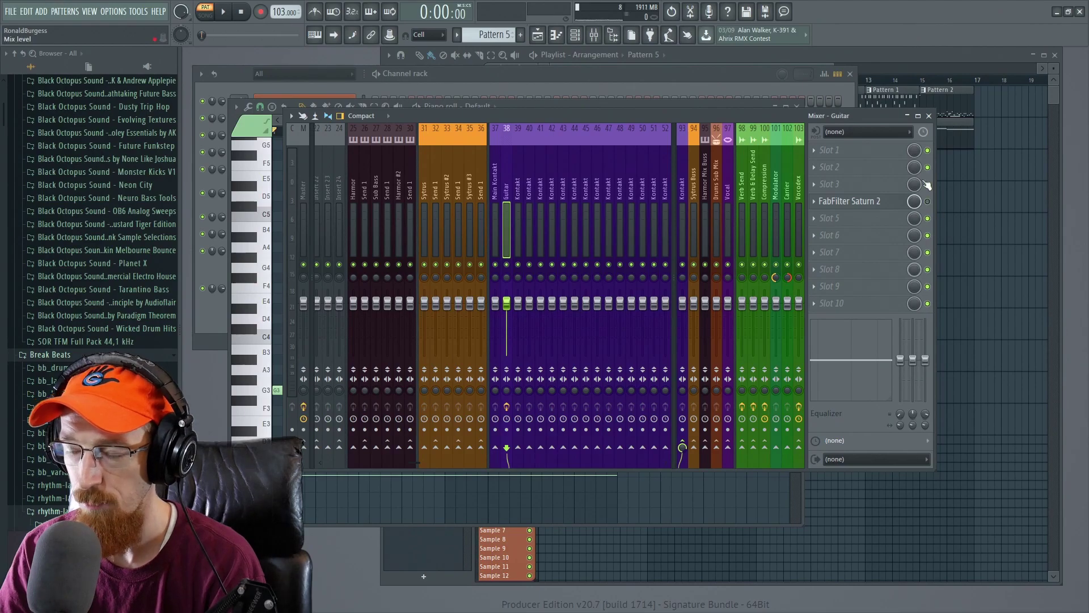
pyautogui.click(927, 55)
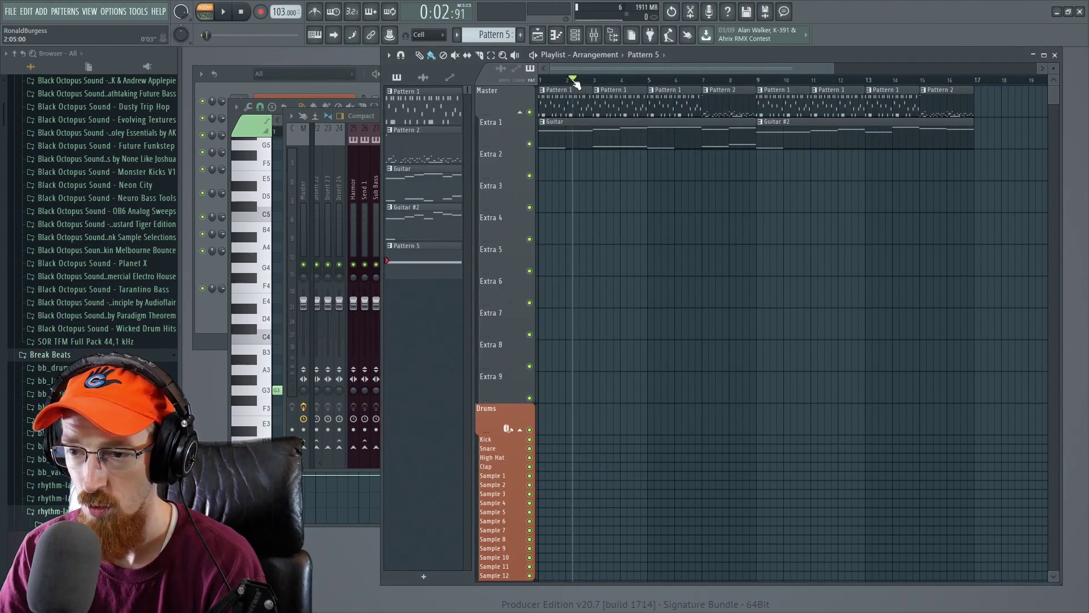
pyautogui.press('space')
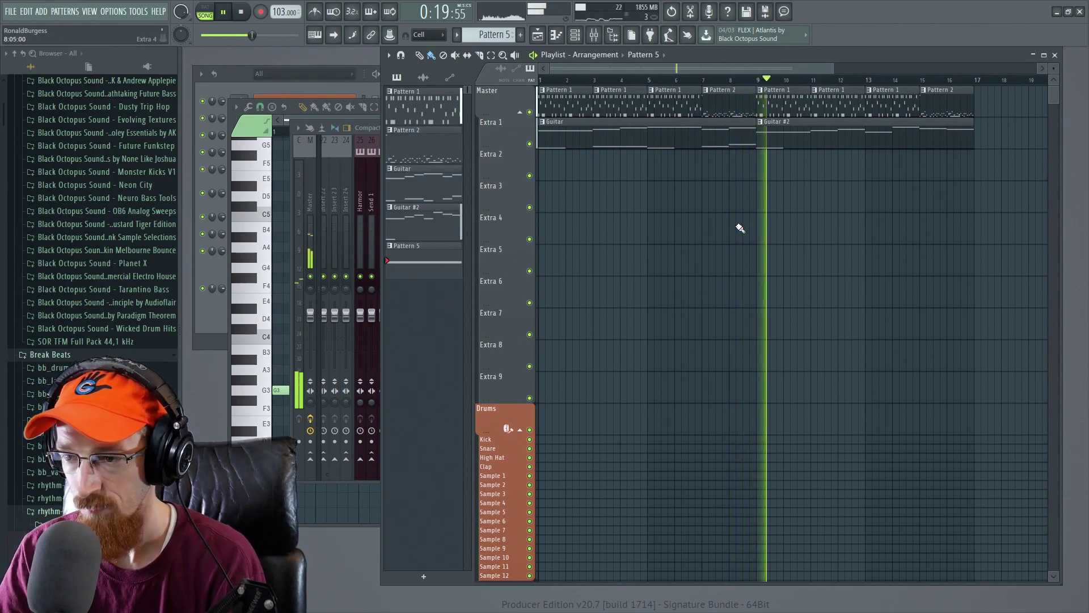
pyautogui.press('space')
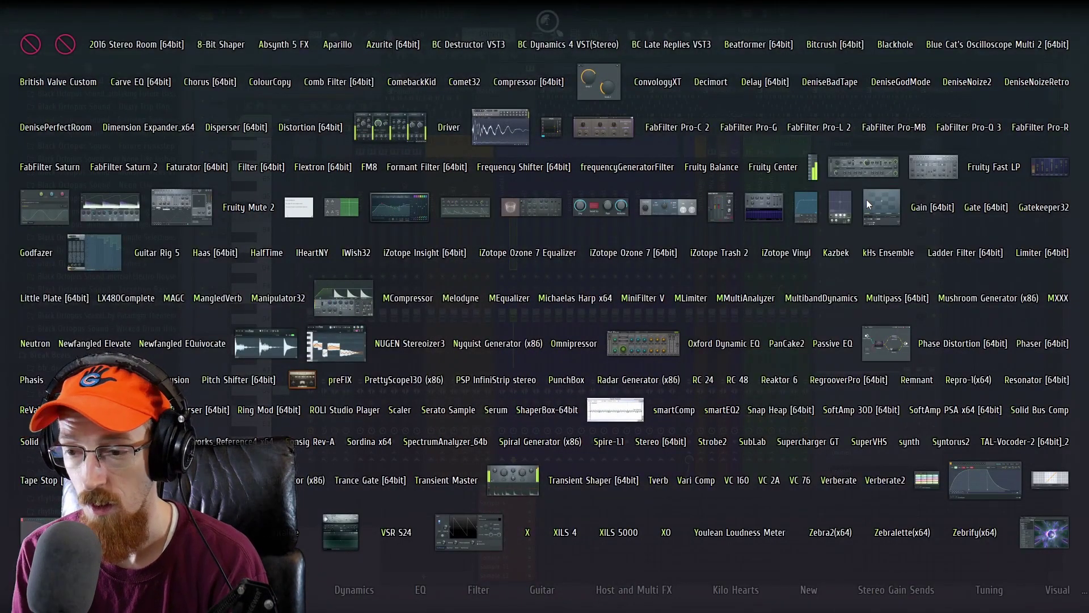
# - Search the plugin picker for "sat" and add FabFilter Saturn 2 to the Guitar track
pyautogui.write('sat')
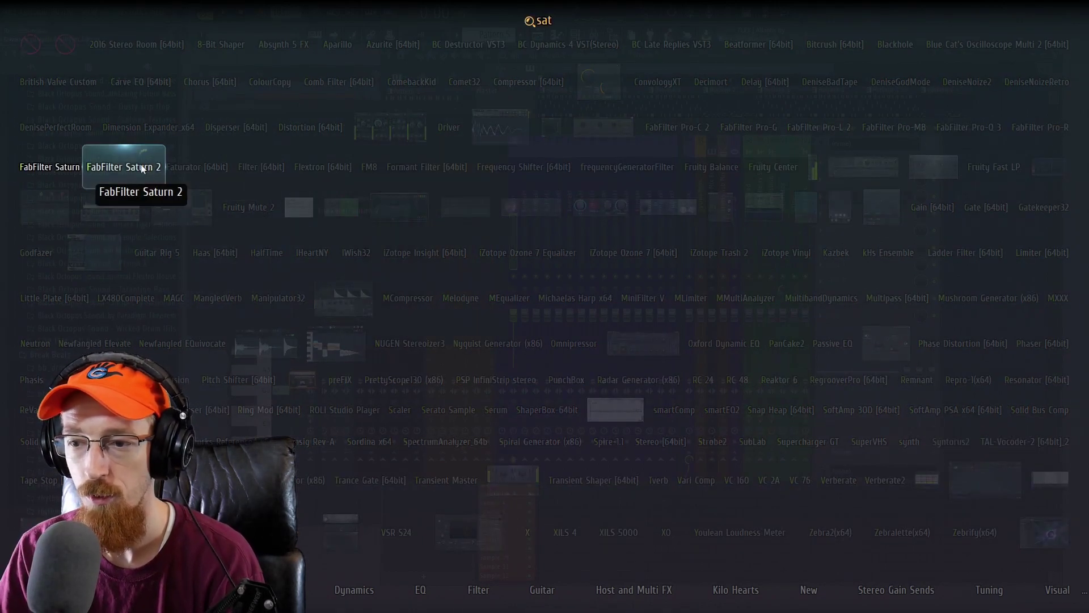
pyautogui.press('Return')
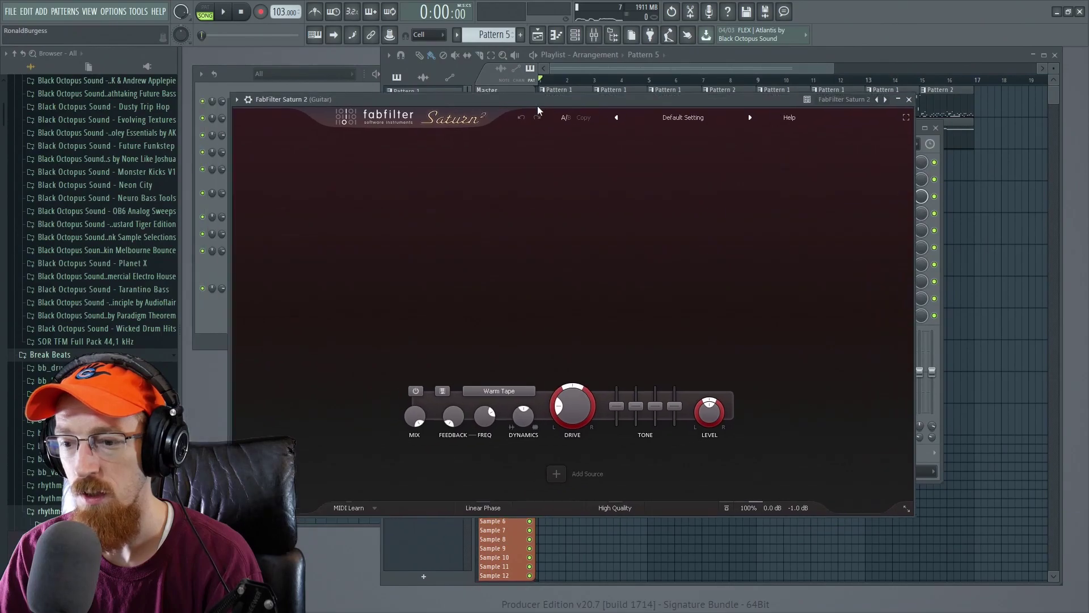
pyautogui.press('space')
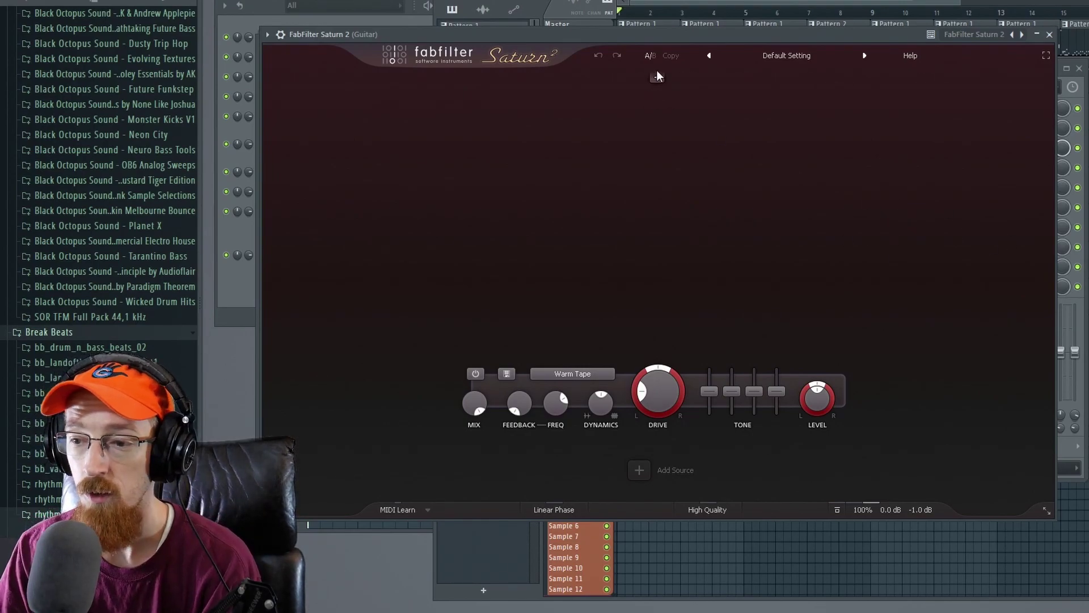
# - Set the guitar Saturn's style to Subtle Transformer and play the song through it
pyautogui.click(587, 375)
pyautogui.moveTo(591, 448)
pyautogui.click(680, 447)
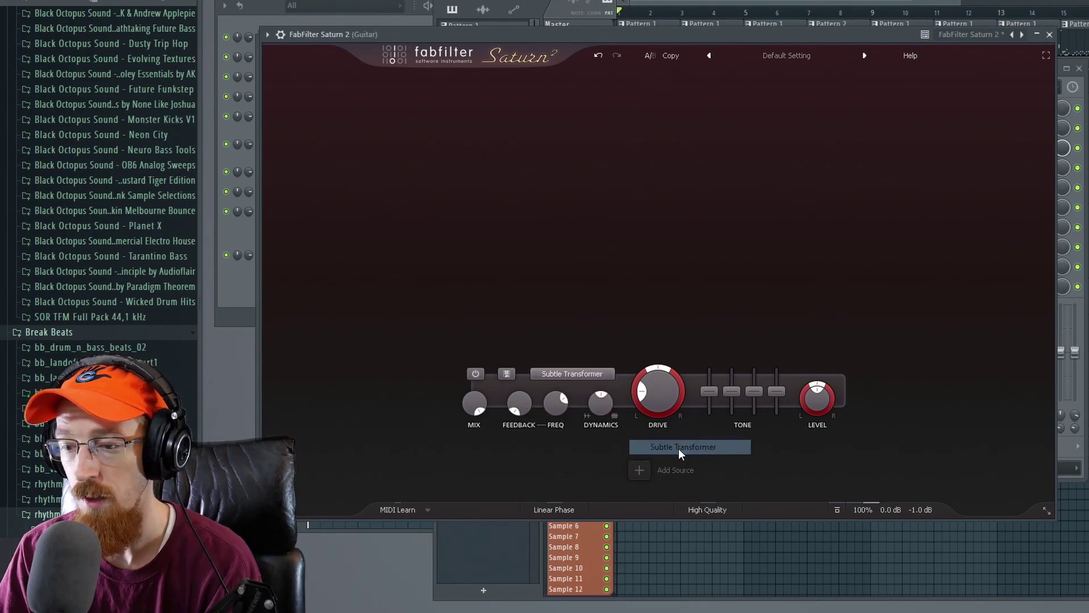
pyautogui.press('space')
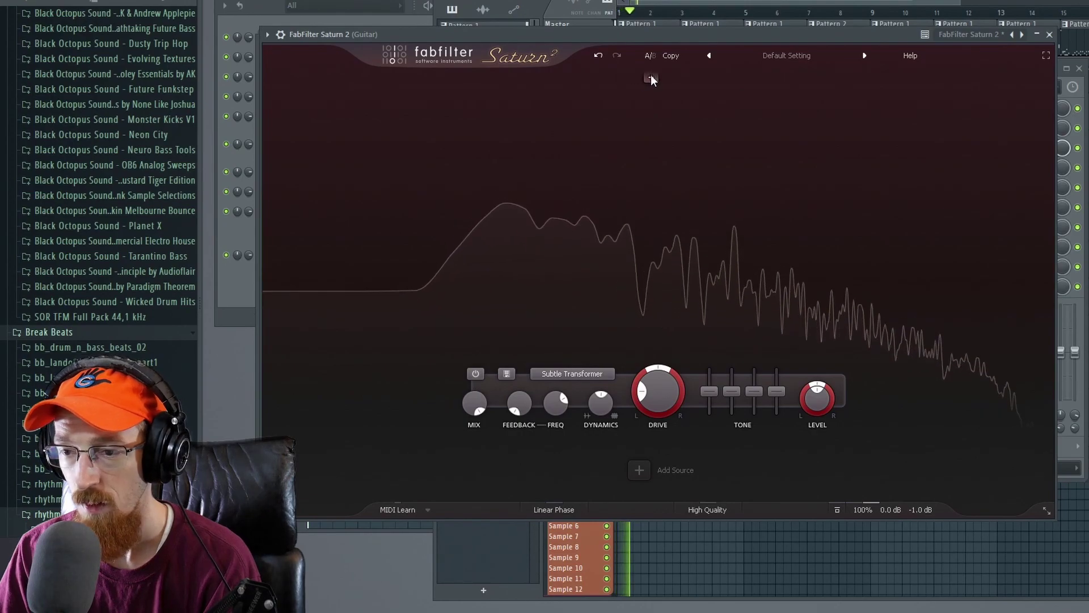
# - Split the guitar Saturn into two bands with the crossover at about 663 Hz and try a 36 dB/oct crossover slope
pyautogui.click(660, 78)
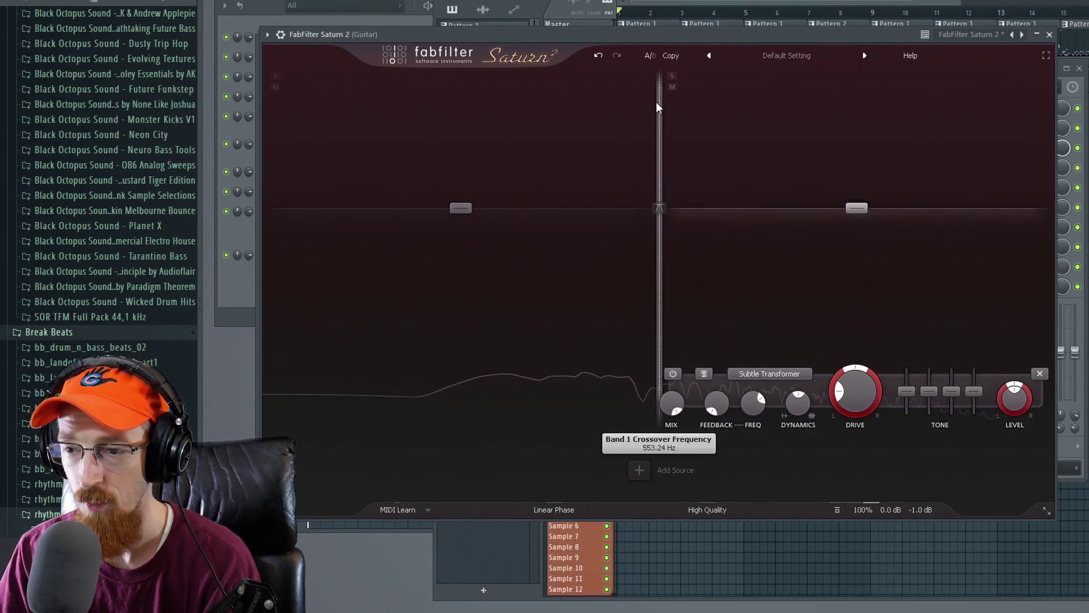
pyautogui.moveTo(657, 93); pyautogui.dragTo(675, 118)
pyautogui.click(677, 209)
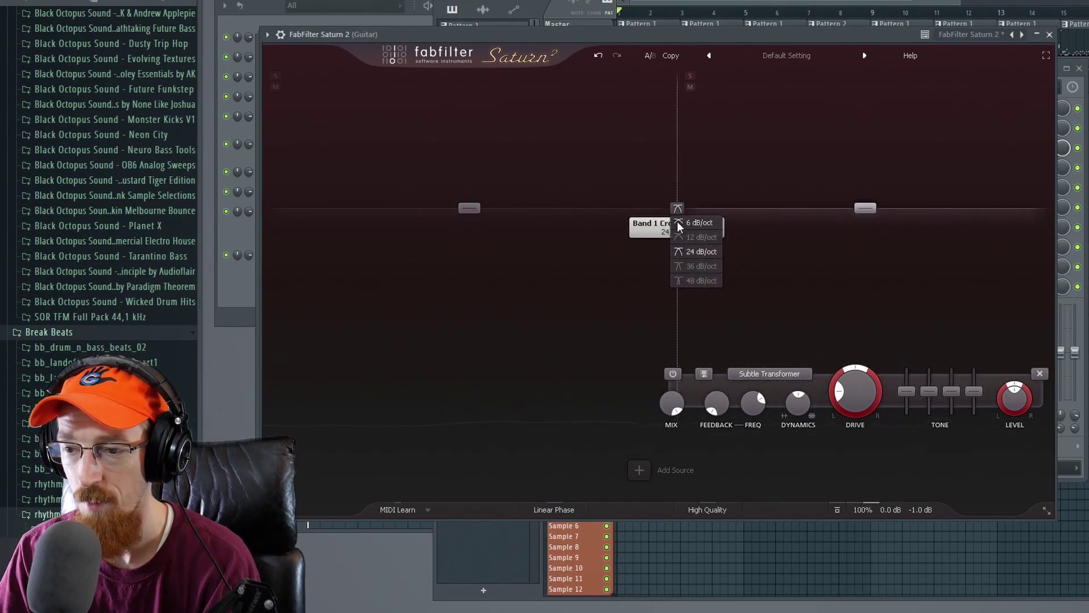
pyautogui.click(697, 268)
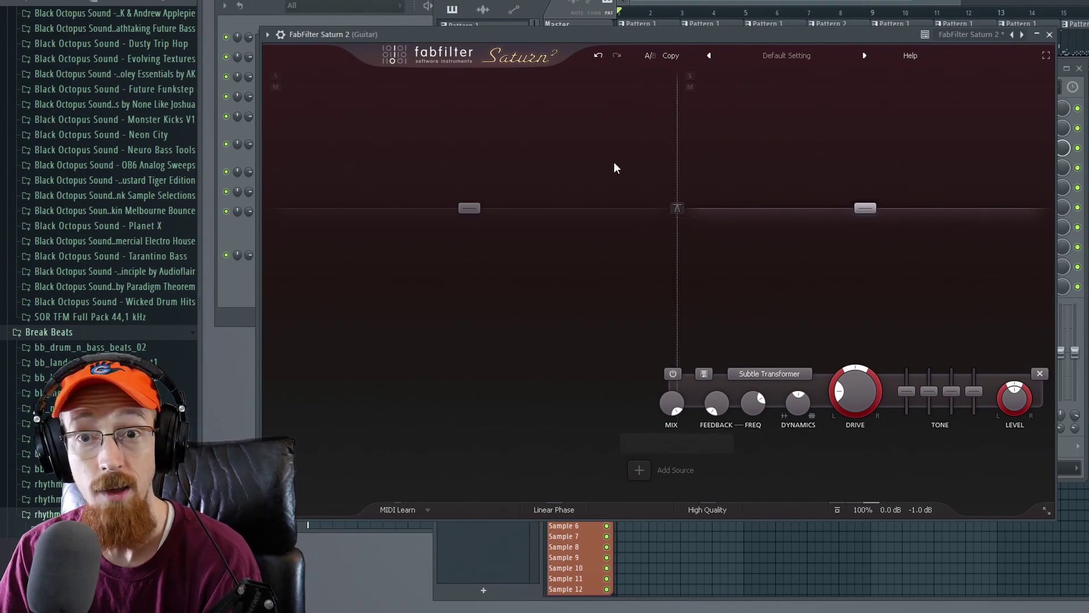
# - Bypass the low band's saturation, leaving the high band active and selected, and play the song through it
pyautogui.click(539, 241)
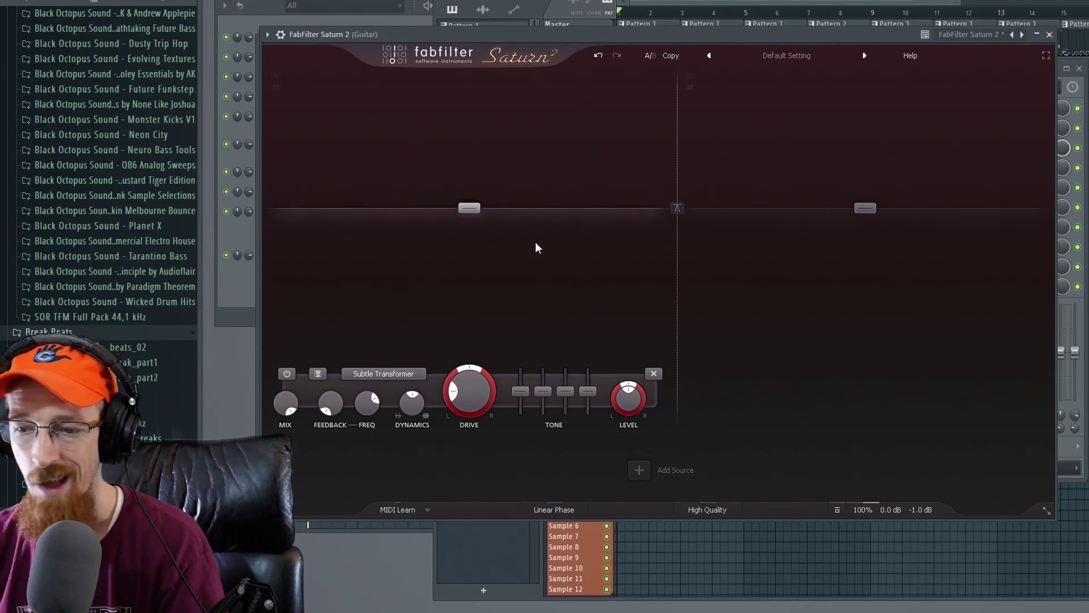
pyautogui.click(286, 373)
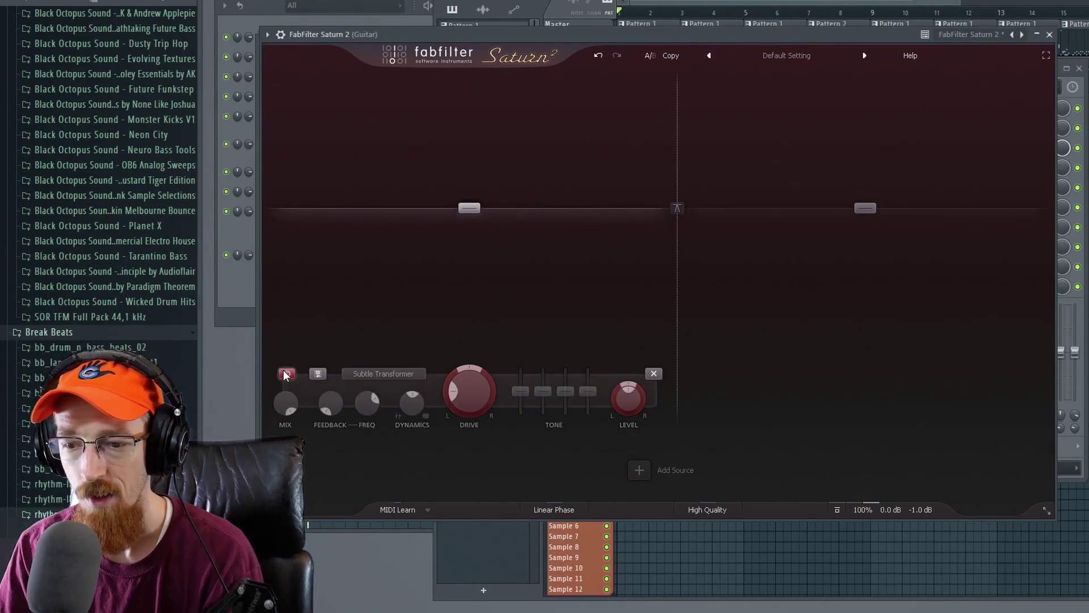
pyautogui.click(870, 263)
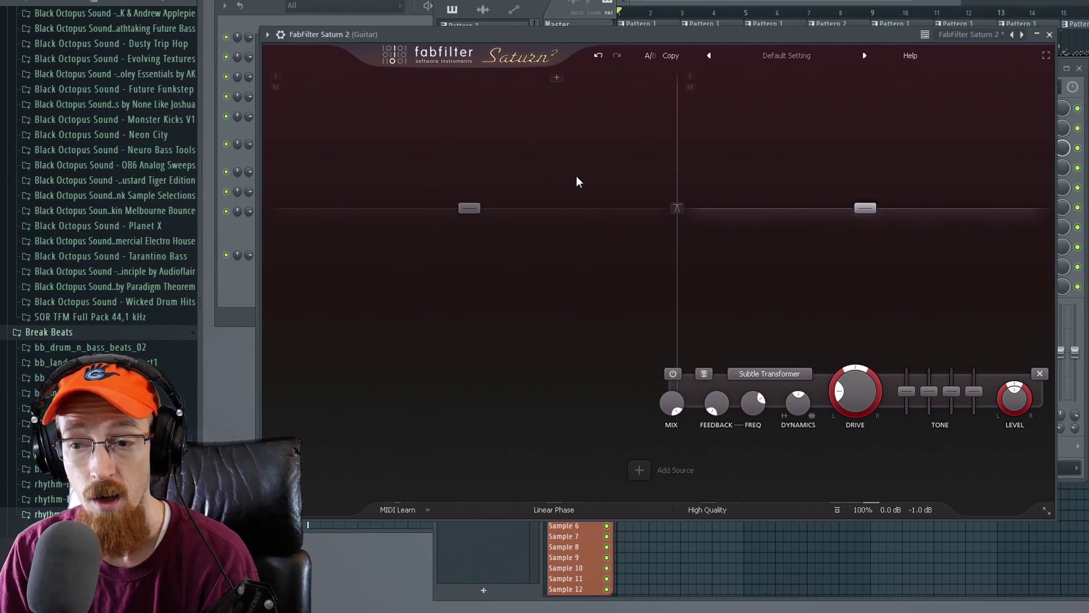
pyautogui.click(528, 230)
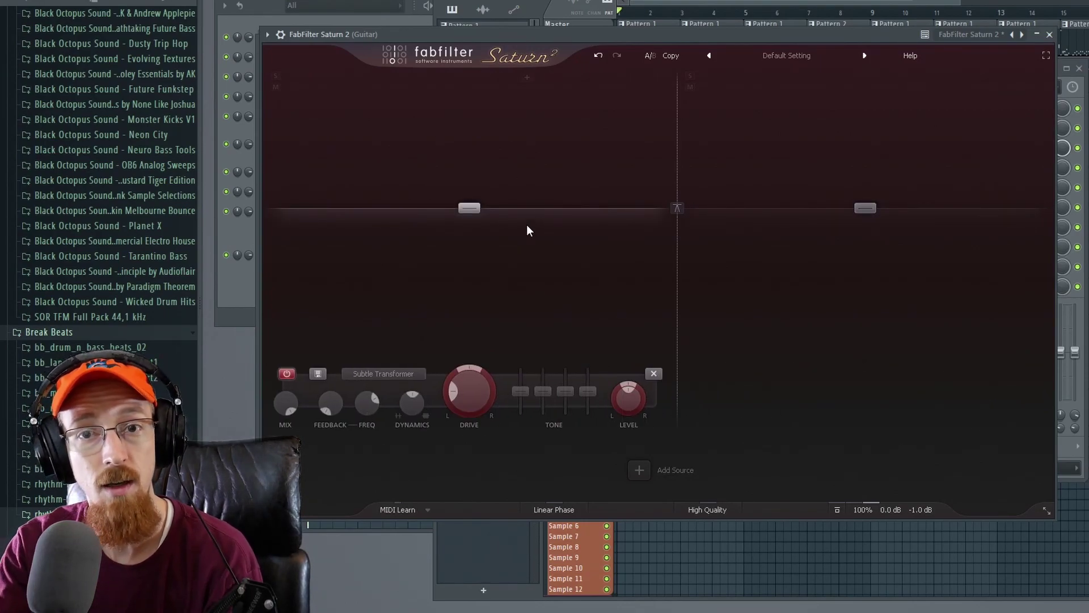
pyautogui.click(779, 284)
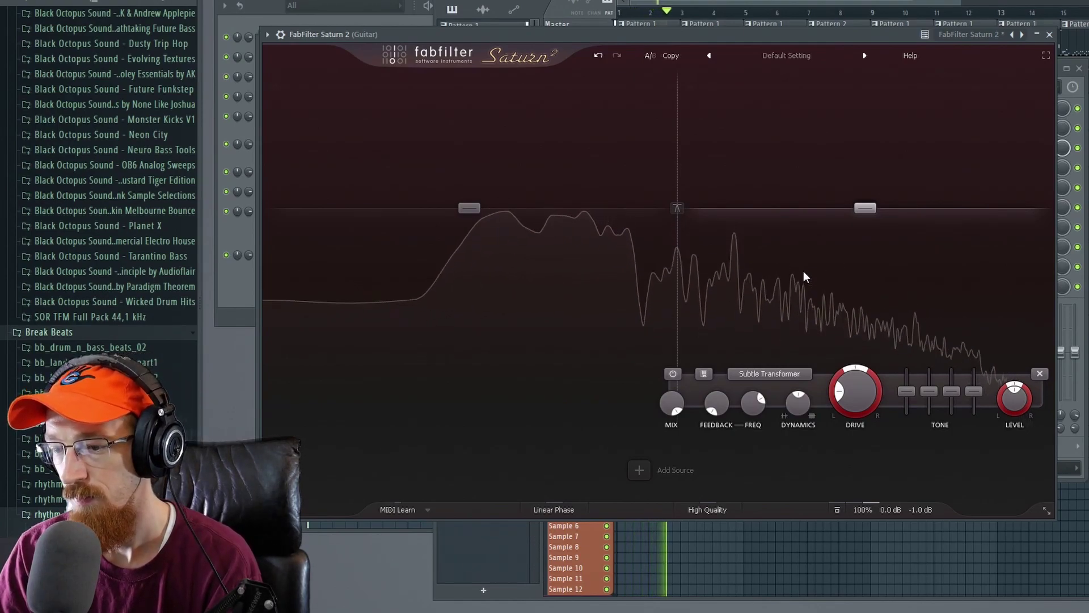
pyautogui.press('space')
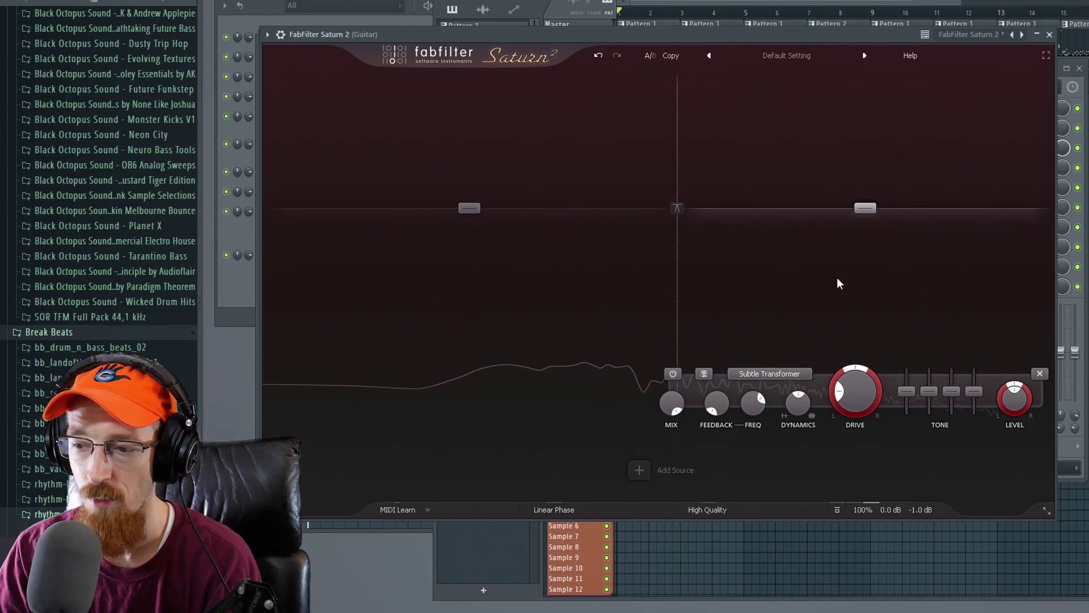
# - Set the high band's style to Old Tape and raise its Drive to about 69% while playing the song
pyautogui.click(790, 377)
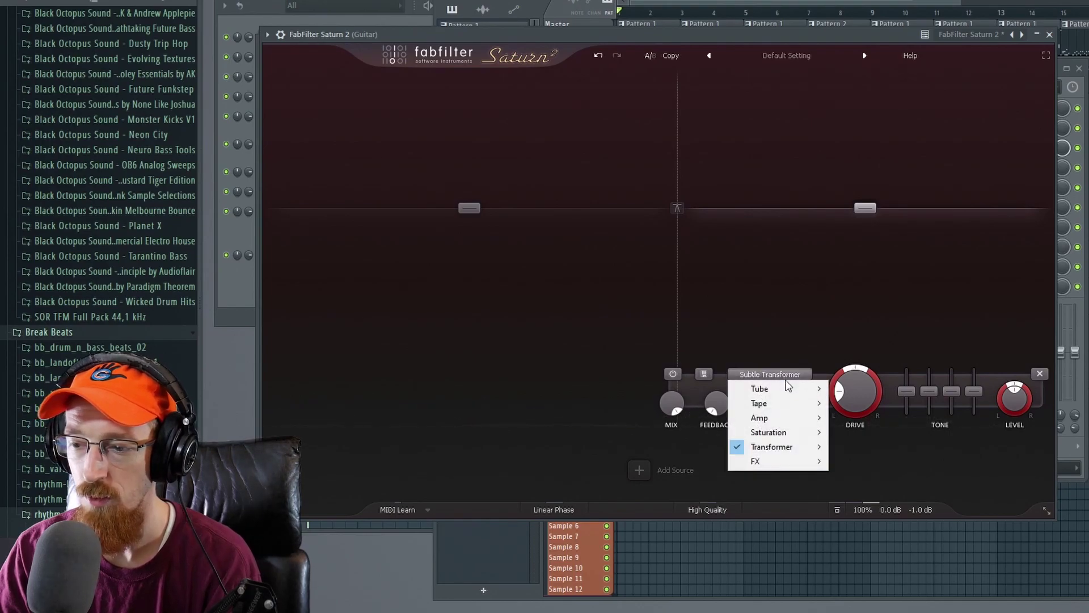
pyautogui.moveTo(789, 403)
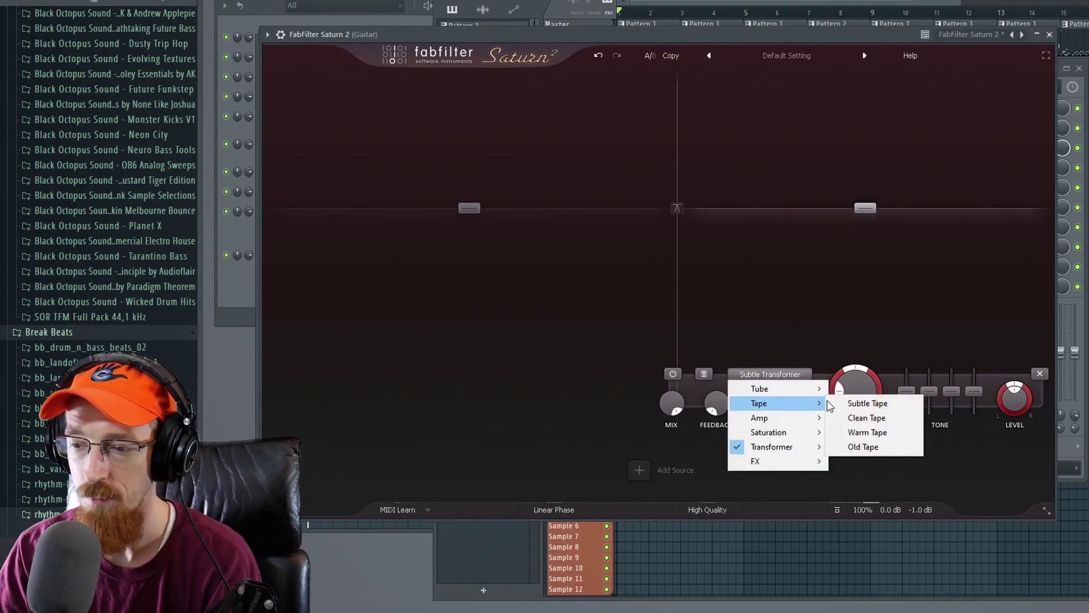
pyautogui.click(889, 447)
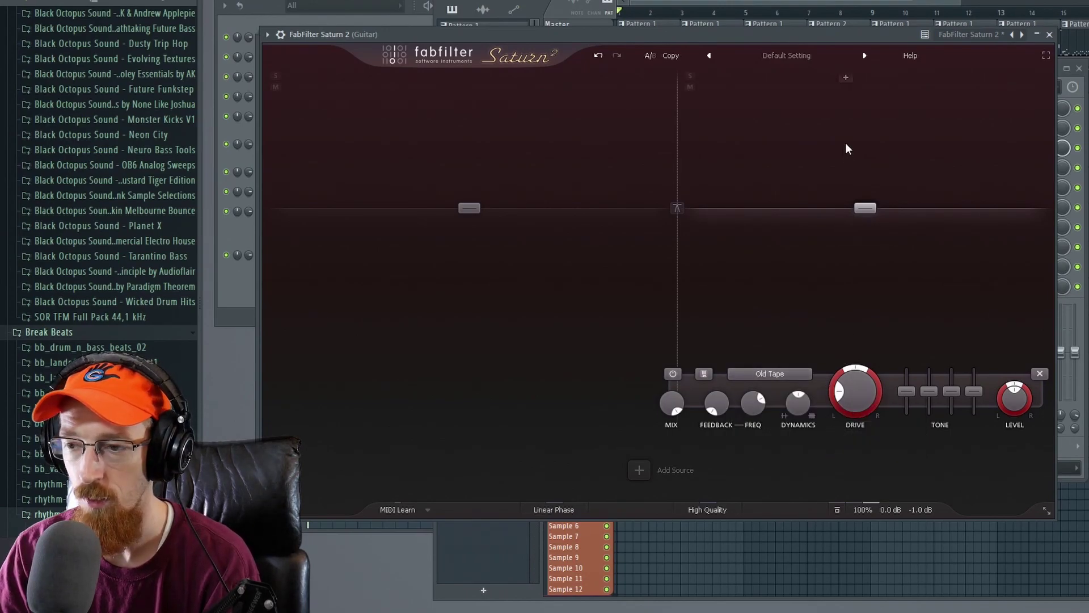
pyautogui.moveTo(849, 384)
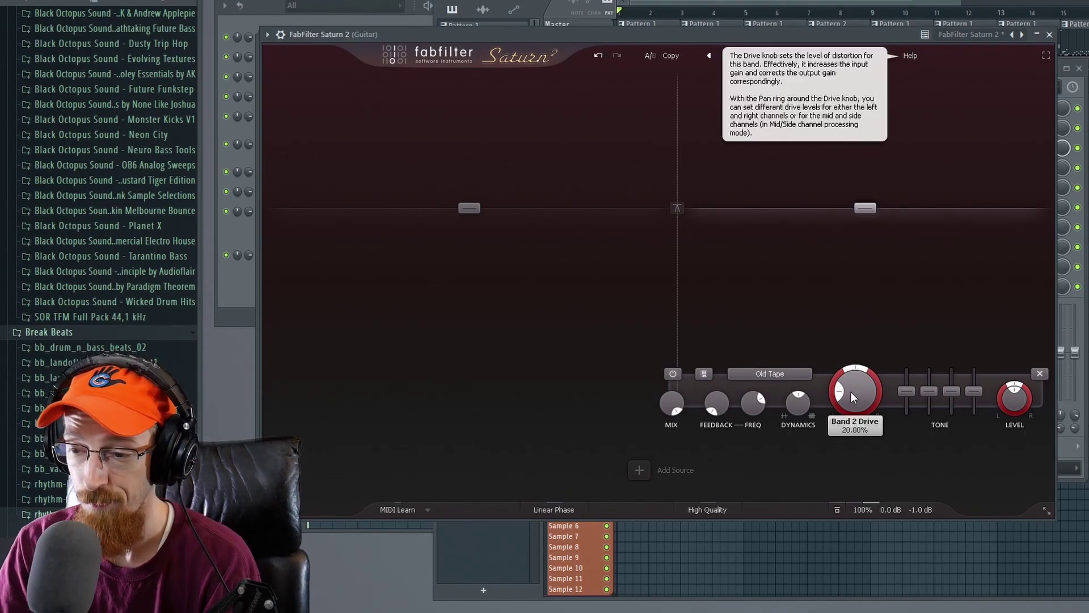
pyautogui.press('space')
pyautogui.moveTo(851, 391); pyautogui.dragTo(862, 307)
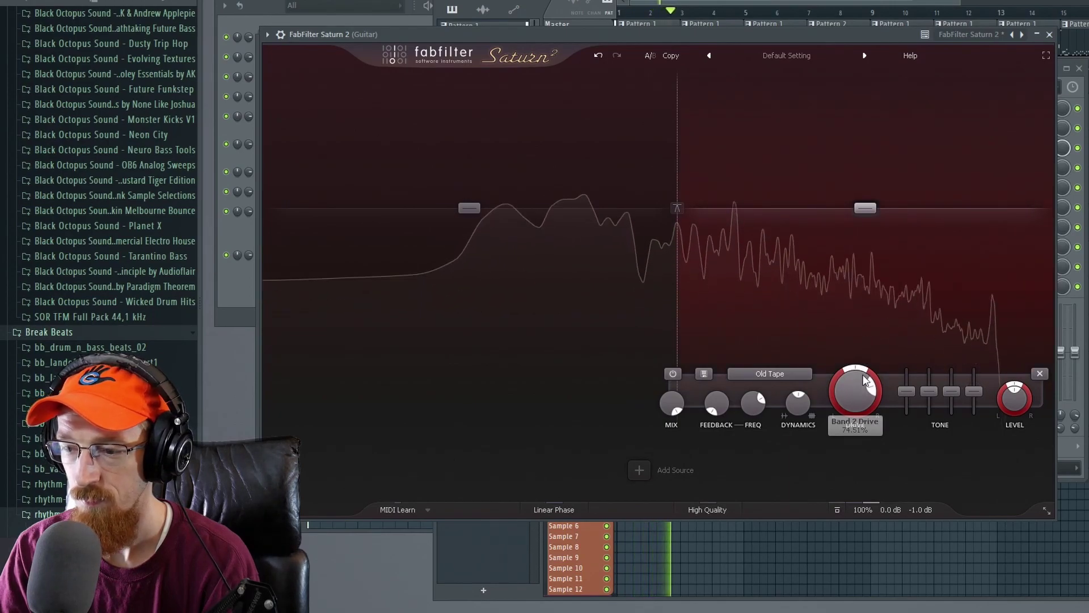
pyautogui.moveTo(861, 399); pyautogui.dragTo(861, 401)
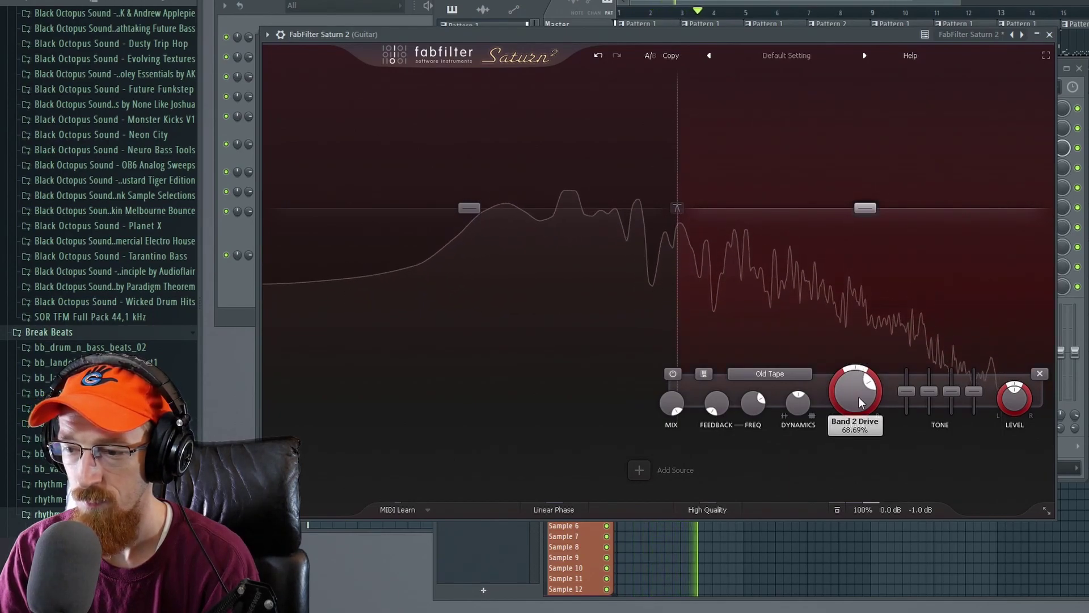
pyautogui.press('space')
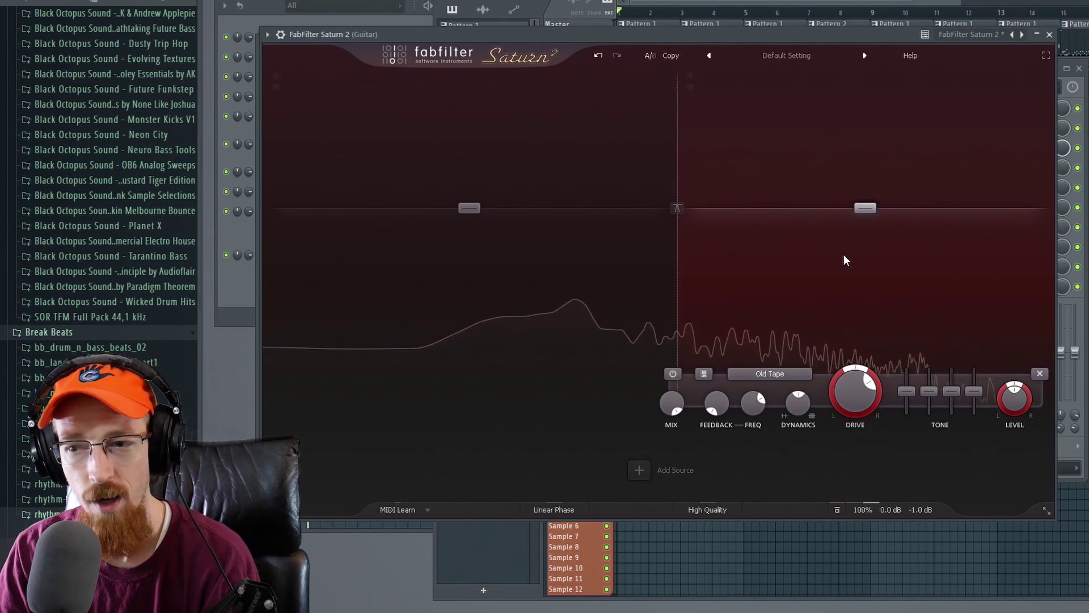
# - Replay the song and move the crossover to a lower frequency so the high band covers more of the guitar
pyautogui.press('space')
pyautogui.press('space')
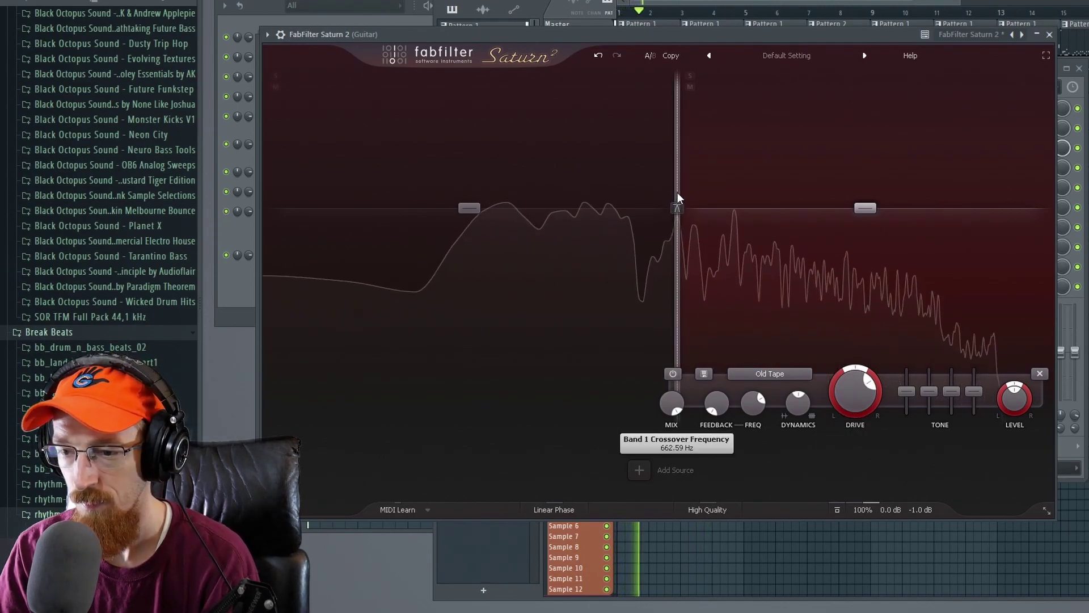
pyautogui.moveTo(677, 199); pyautogui.dragTo(654, 193)
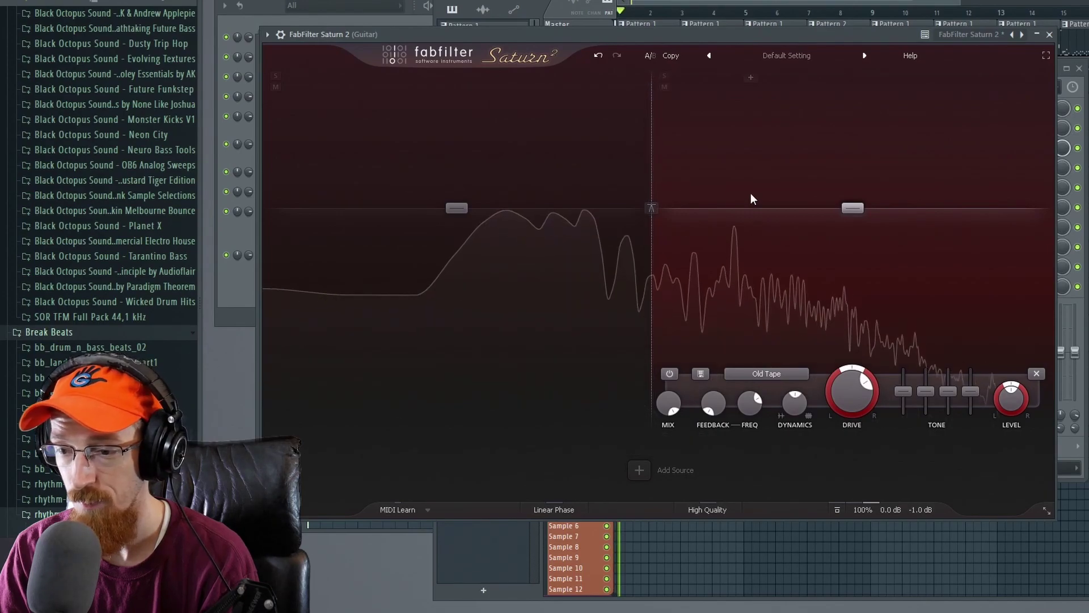
pyautogui.moveTo(651, 162); pyautogui.dragTo(643, 161)
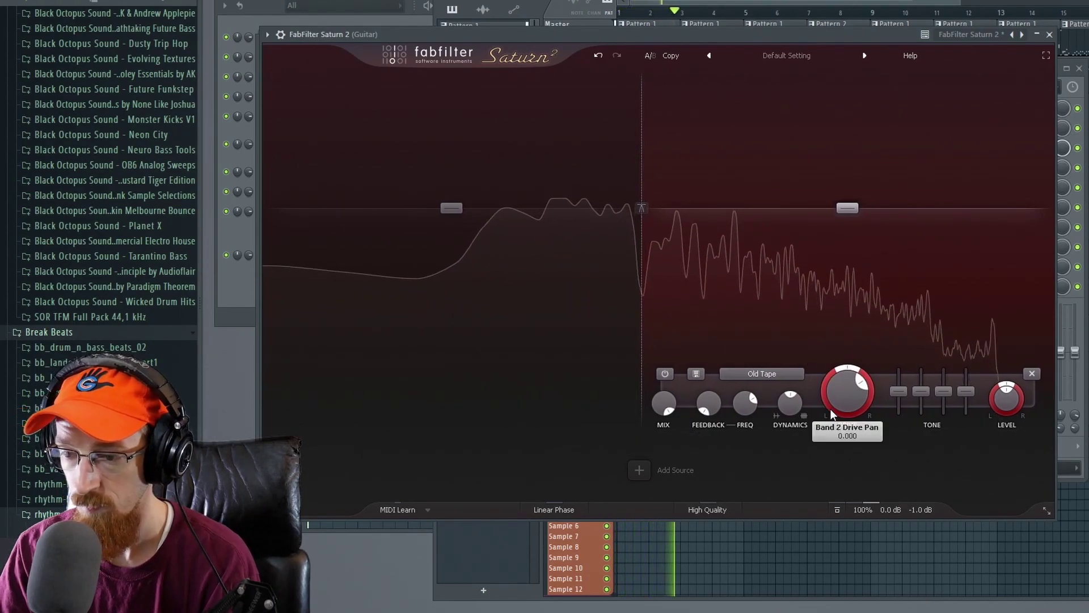
# - Raise the high band's Drive to about 81%, ease it back down, and stop playback
pyautogui.moveTo(845, 396); pyautogui.dragTo(845, 378)
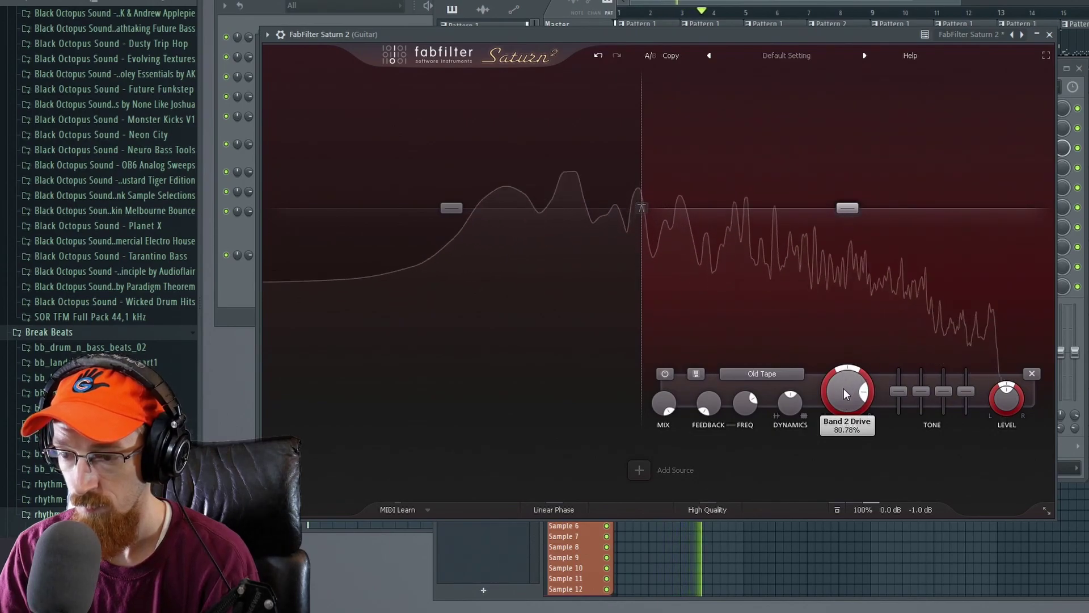
pyautogui.moveTo(847, 384); pyautogui.dragTo(847, 406)
pyautogui.press('space')
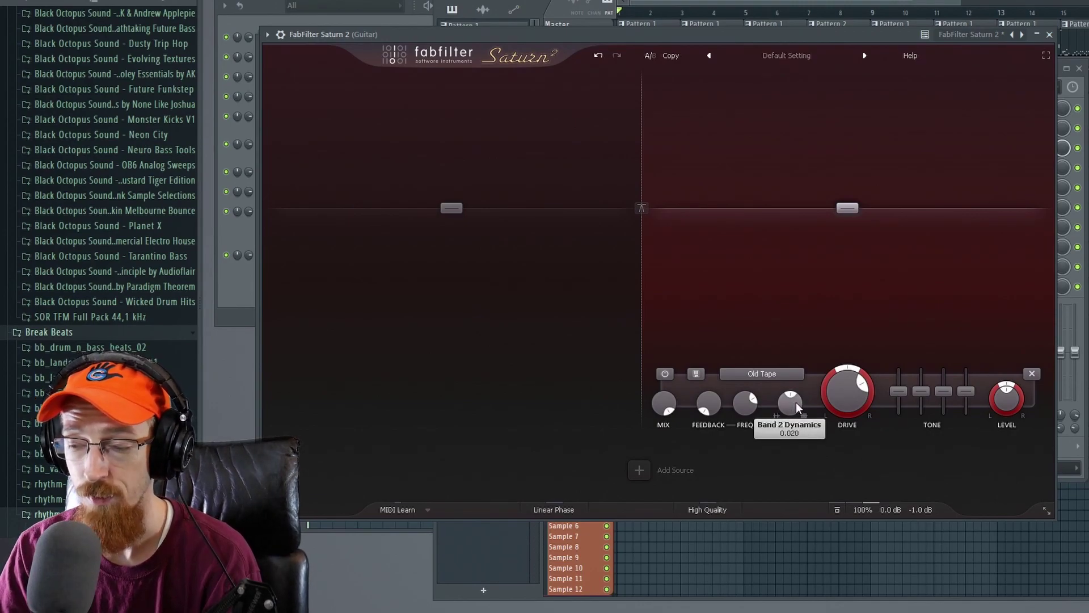
# - Play the song and raise the high band's Dynamics to about 0.70 to hear heavier compression
pyautogui.moveTo(792, 413)
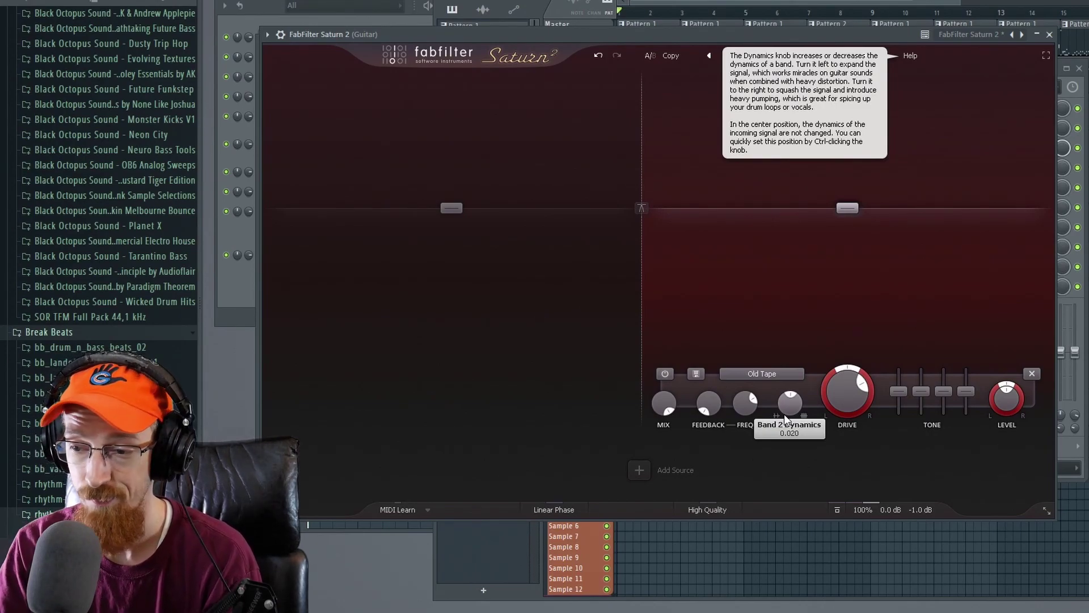
pyautogui.press('space')
pyautogui.moveTo(784, 413); pyautogui.dragTo(780, 355)
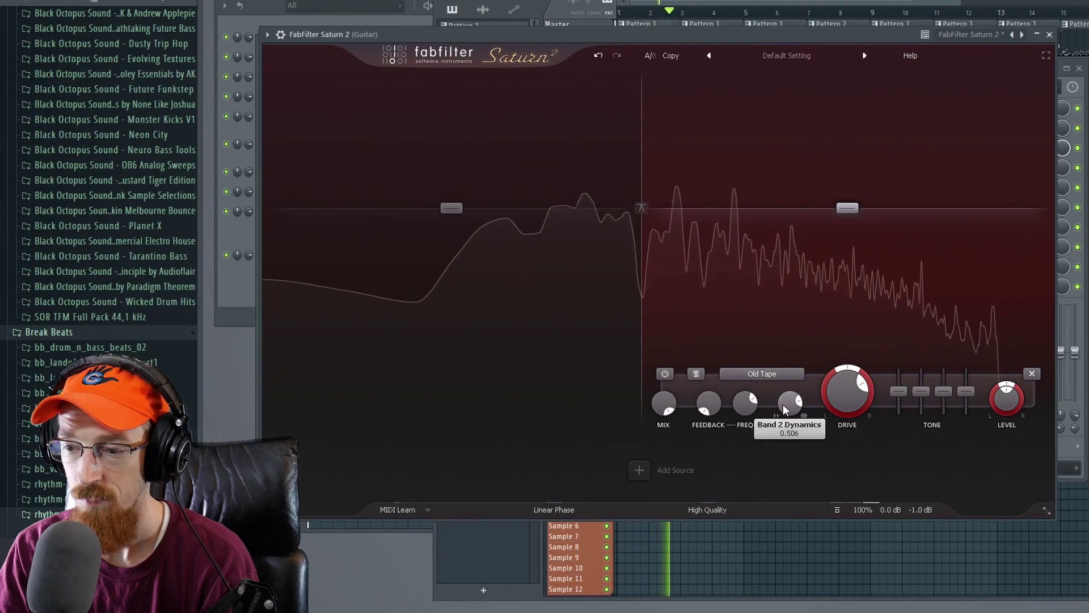
pyautogui.moveTo(791, 406); pyautogui.dragTo(792, 390)
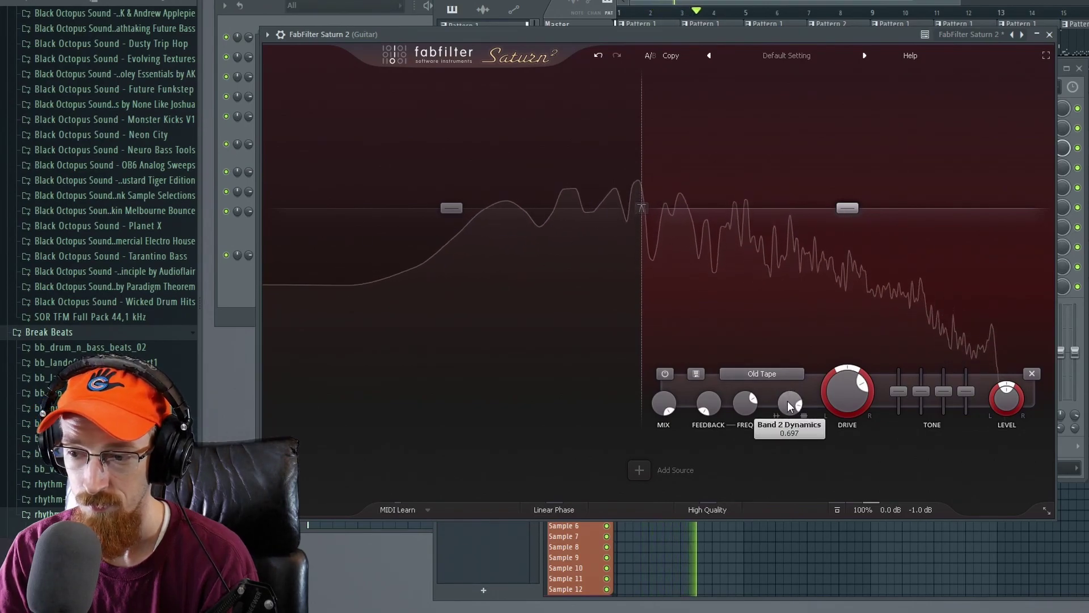
# - Replay the song and lower the high band's Dynamics to about 0.23 for milder compression
pyautogui.moveTo(790, 407)
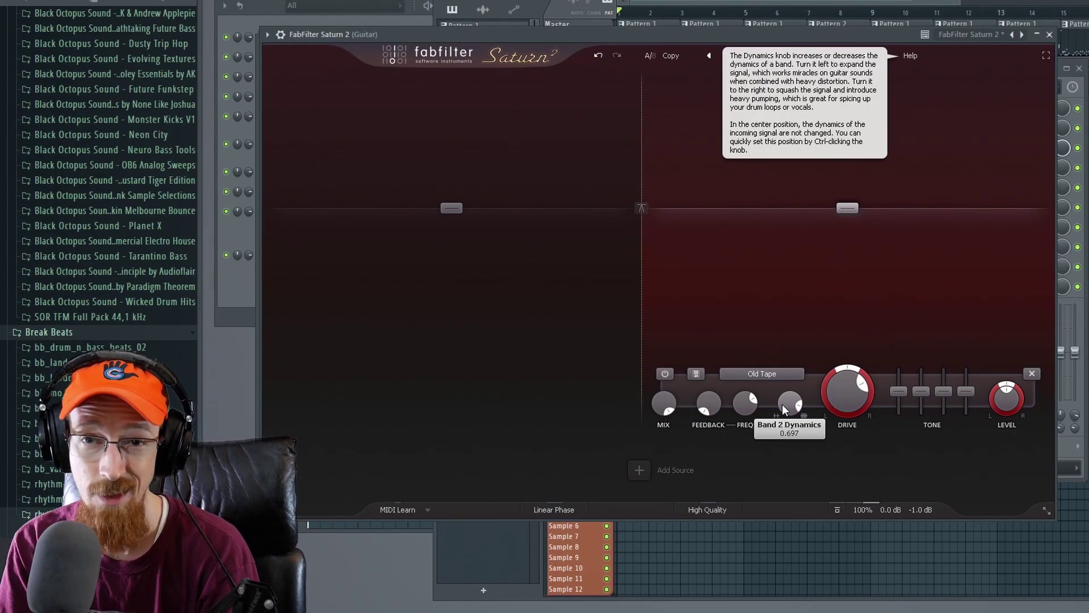
pyautogui.press('space')
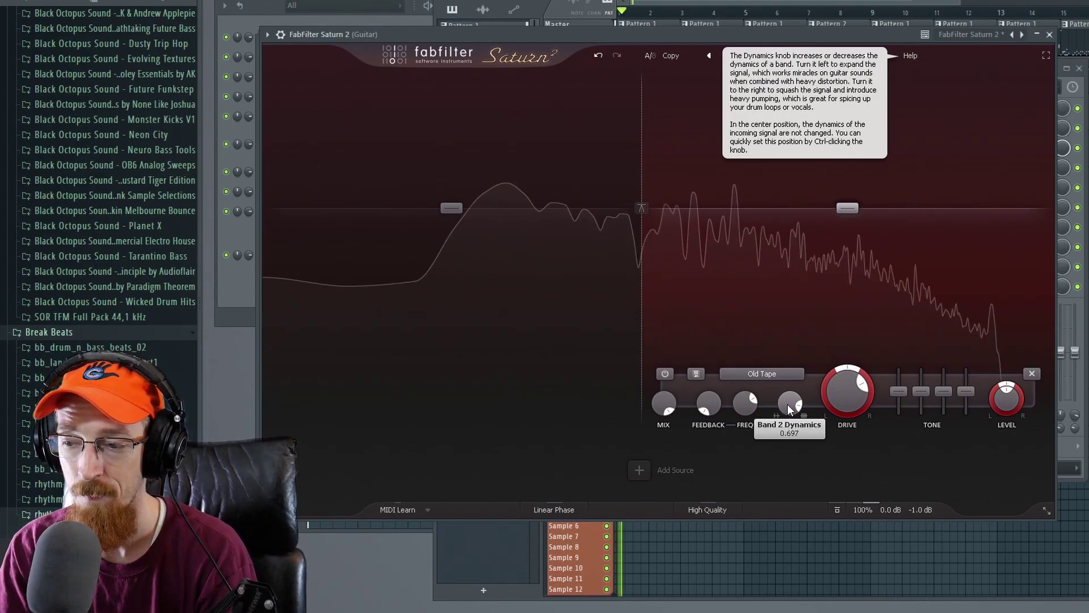
pyautogui.moveTo(788, 412); pyautogui.dragTo(783, 450)
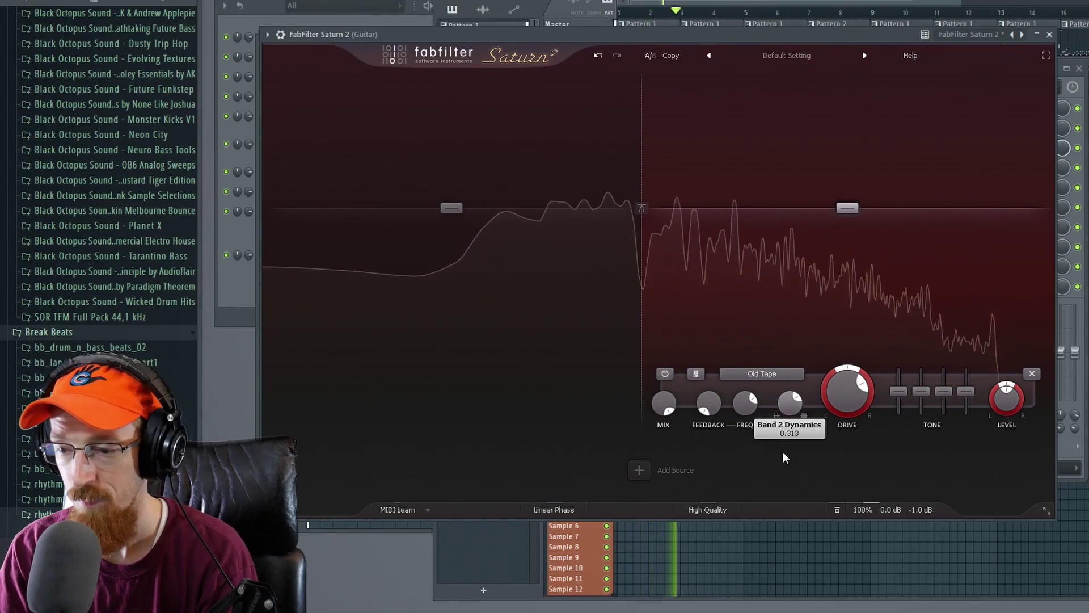
pyautogui.moveTo(793, 407); pyautogui.dragTo(792, 421)
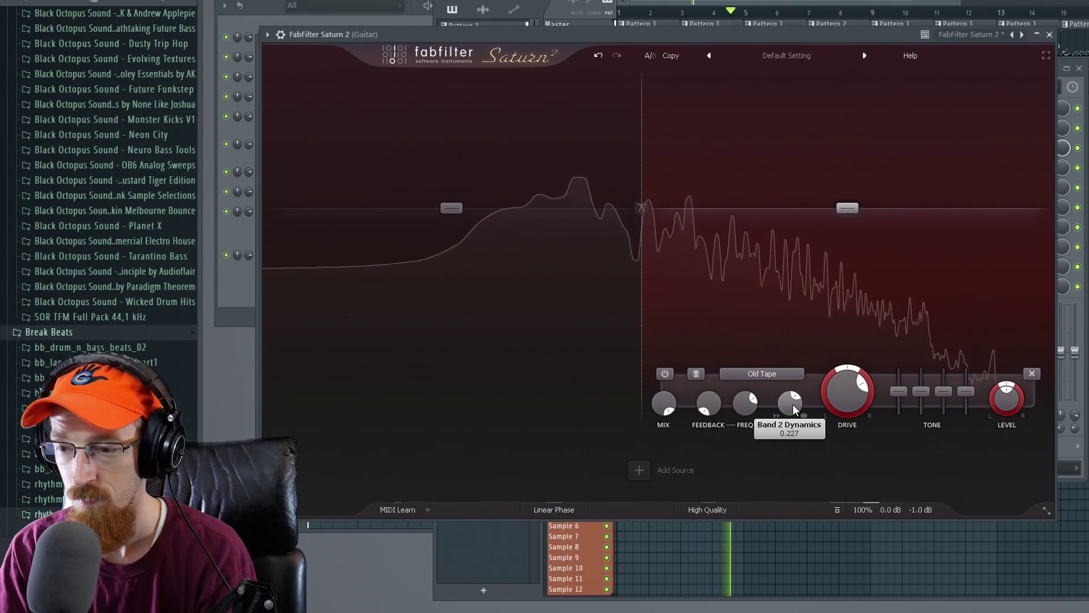
pyautogui.press('space')
# - Turn the high band's Dynamics down to its minimum and play the song to hear full expansion
pyautogui.doubleClick(795, 399)
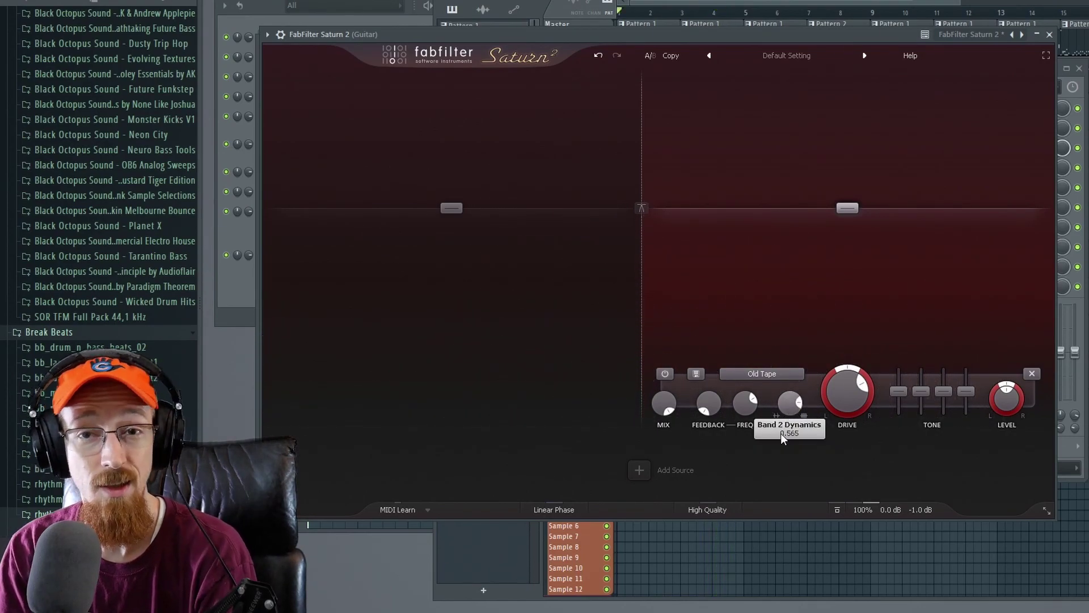
pyautogui.moveTo(797, 517); pyautogui.dragTo(806, 534)
pyautogui.press('space')
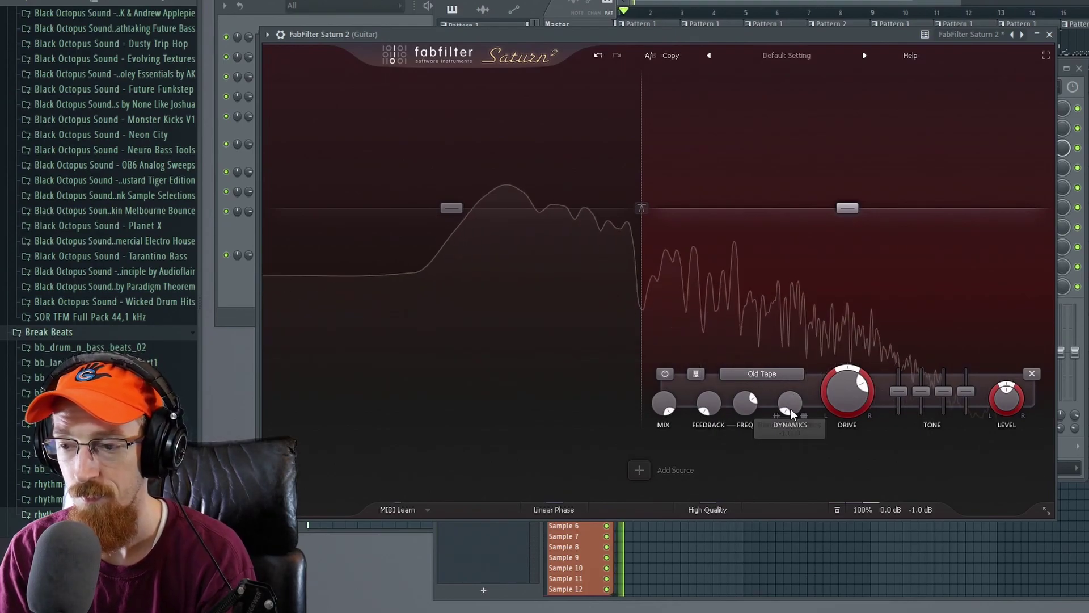
pyautogui.press('space')
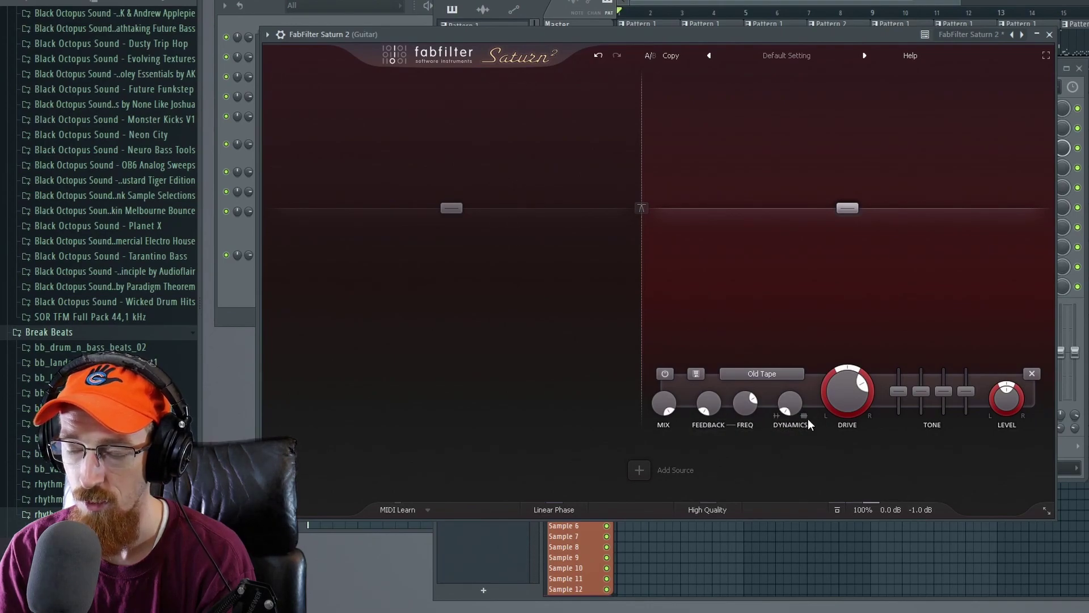
# - Set the high band's Dynamics to about 0.16, change its style to Warm Tape, and play the song
pyautogui.moveTo(786, 375); pyautogui.dragTo(787, 369)
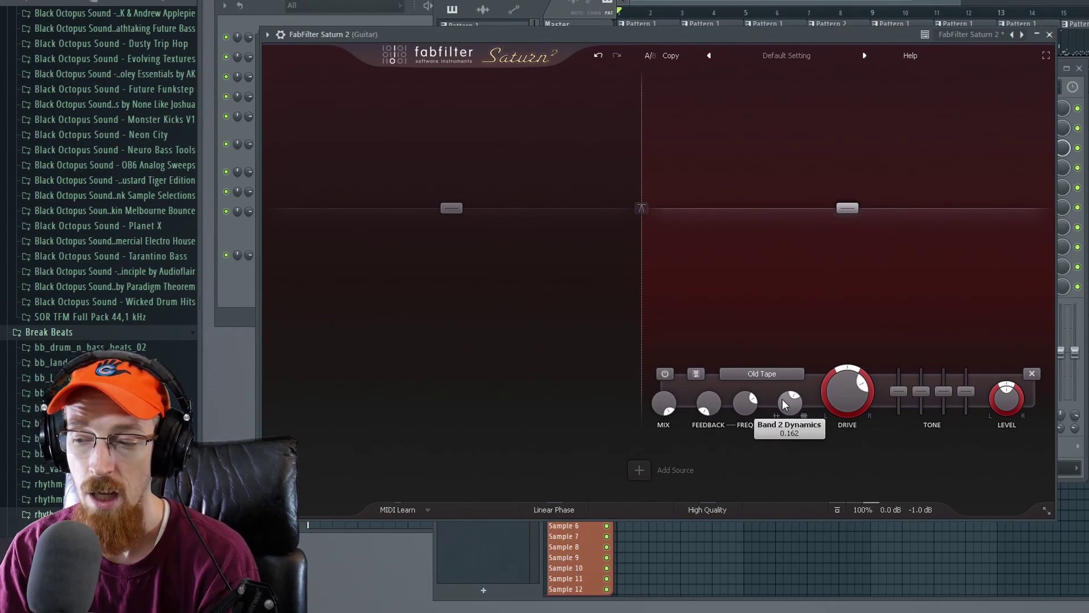
pyautogui.click(770, 375)
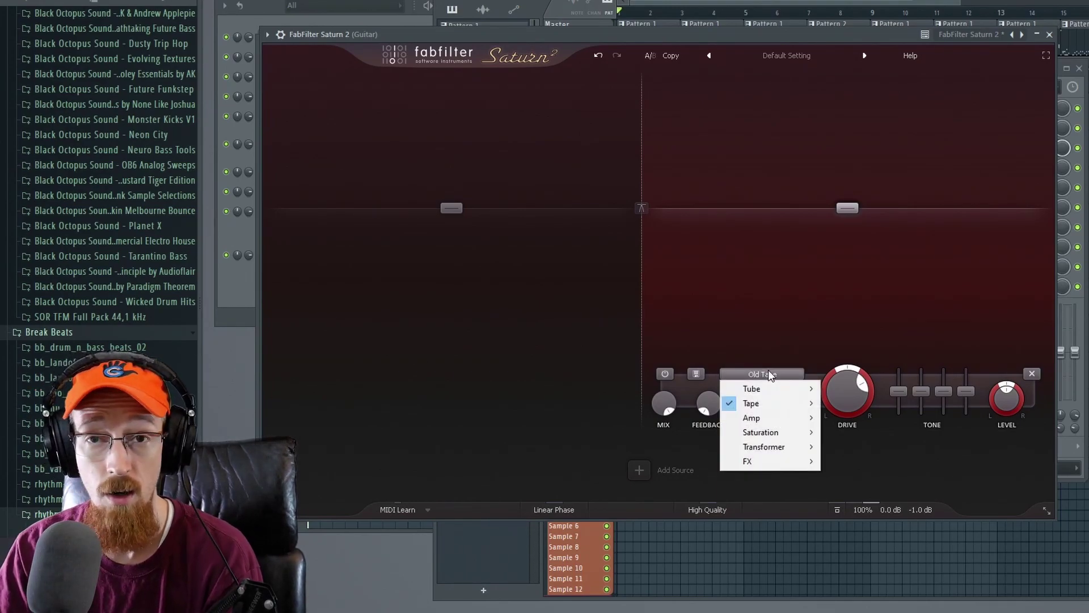
pyautogui.moveTo(771, 403)
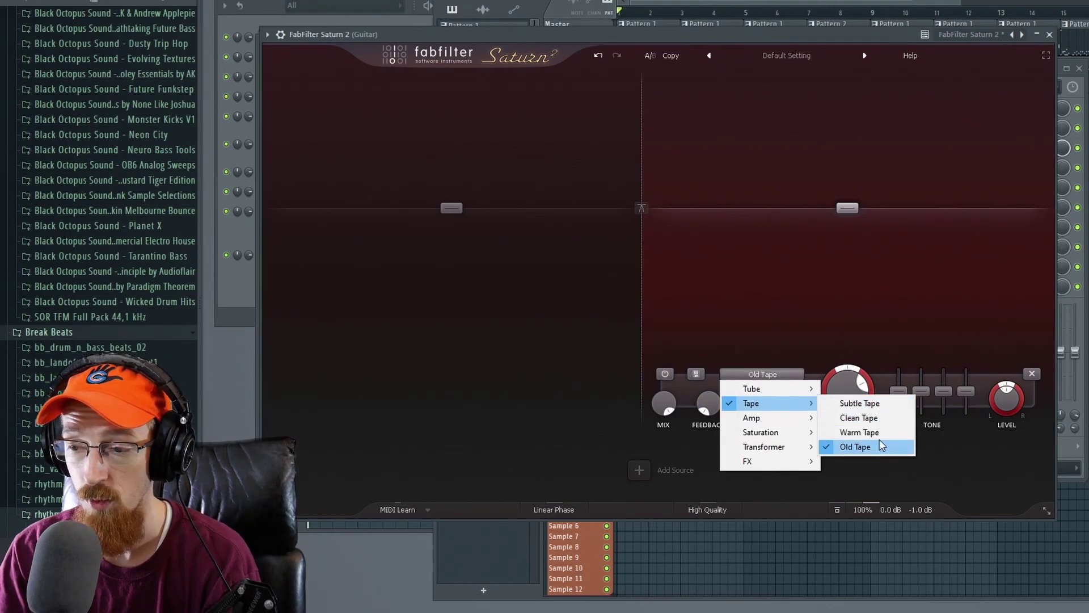
pyautogui.click(862, 432)
pyautogui.press('space')
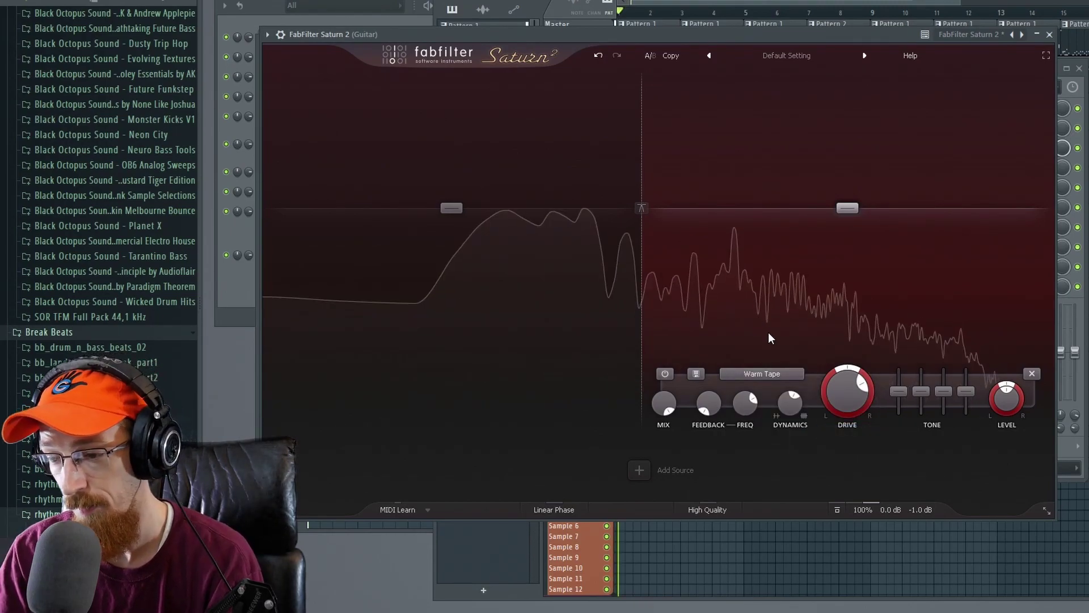
# - Lower the high band's Drive slightly below 67% while the song plays, and stop playback
pyautogui.moveTo(846, 403)
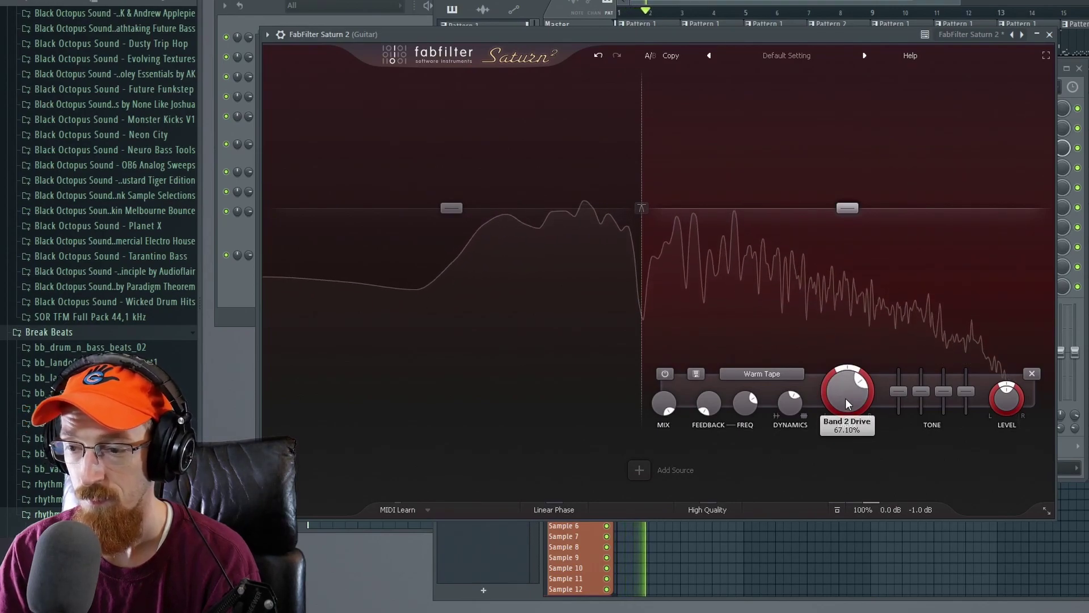
pyautogui.scroll(-3, 847, 402)
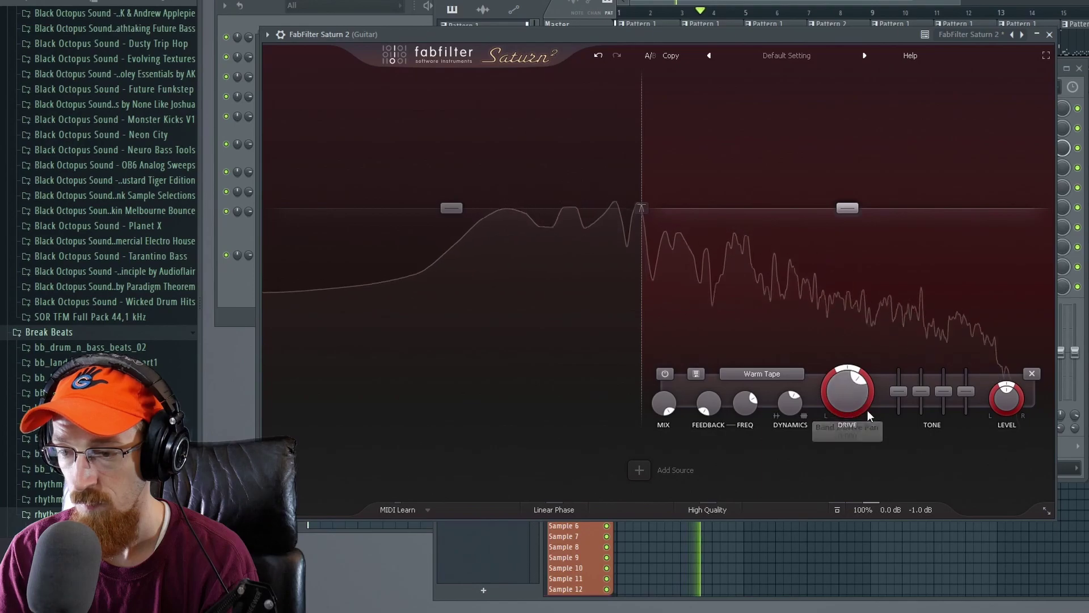
pyautogui.press('space')
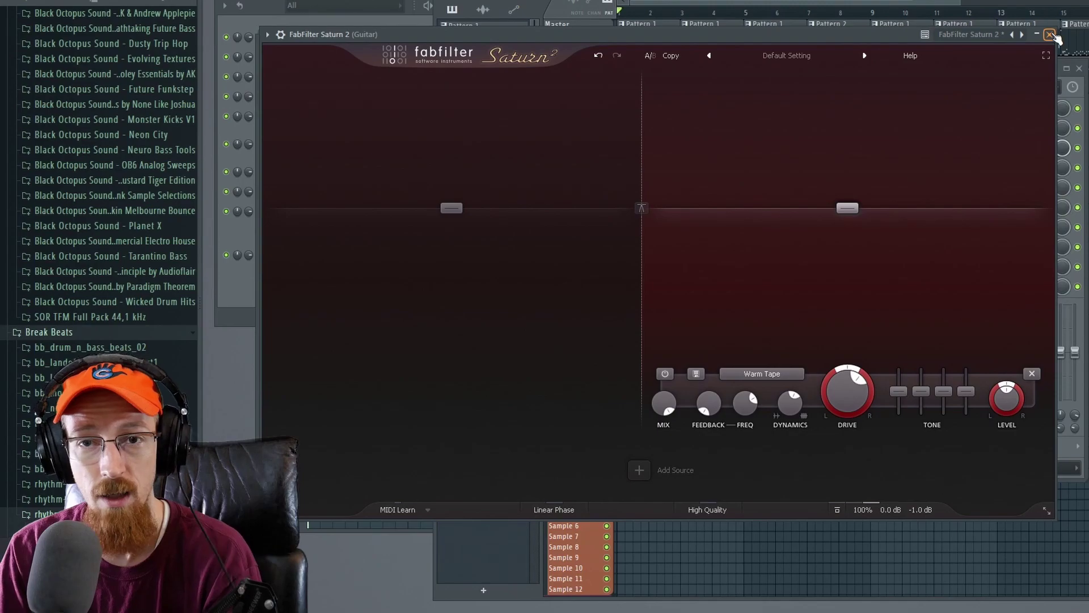
# - Close the Saturn 2 window and play the song with the effect bypassed and enabled to compare the guitar sound
pyautogui.click(1050, 35)
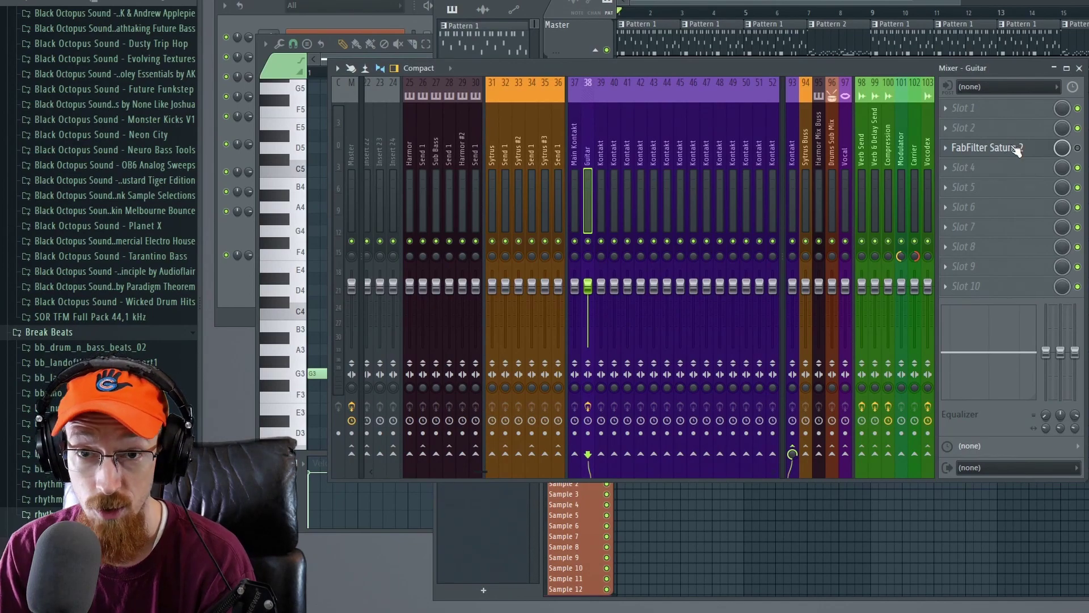
pyautogui.press('space')
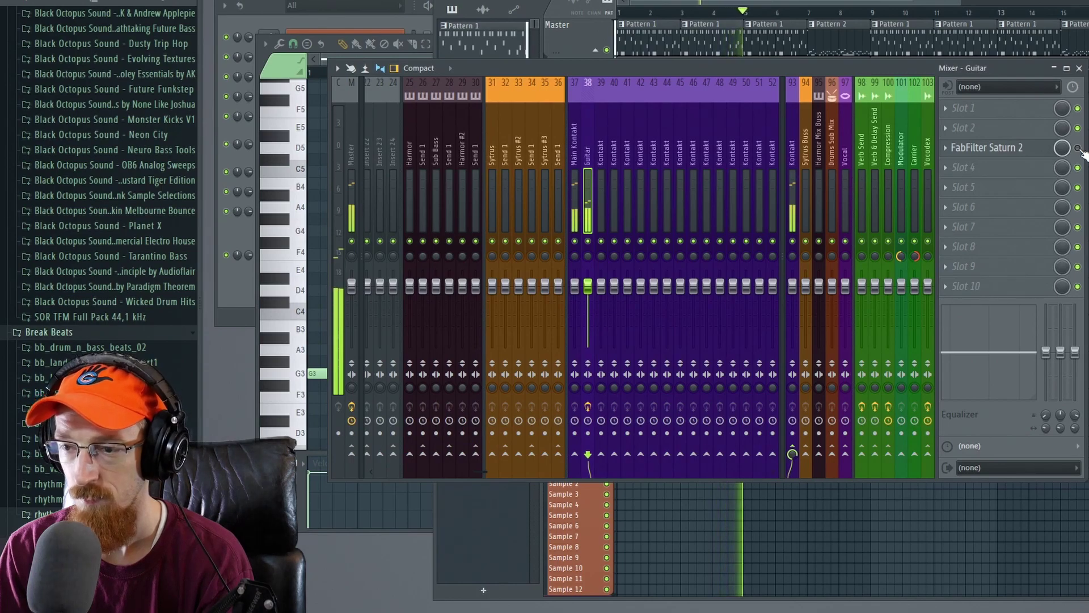
pyautogui.press('space')
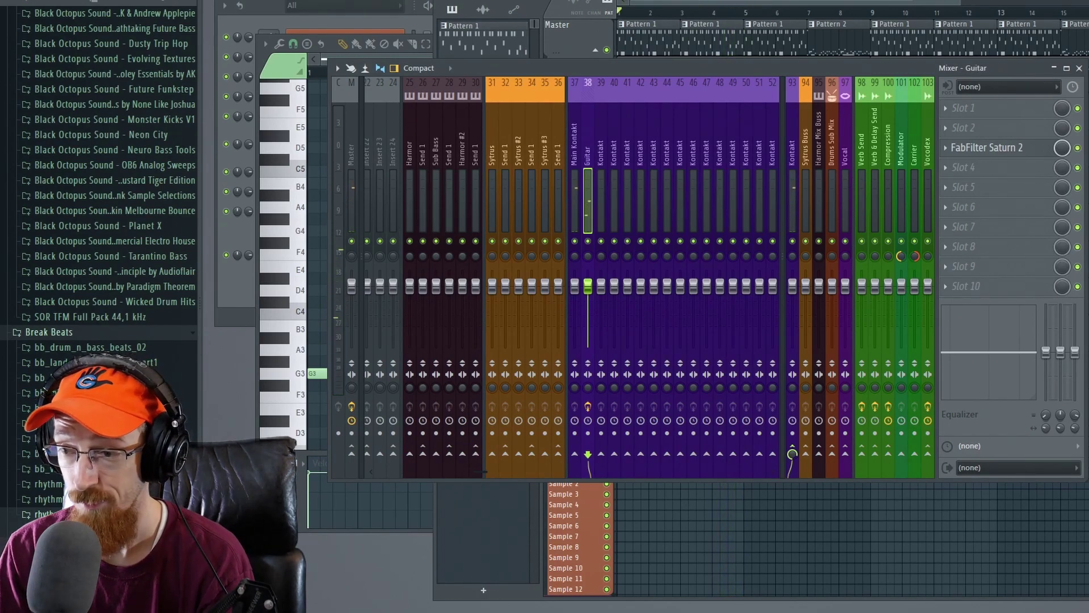
pyautogui.press('space')
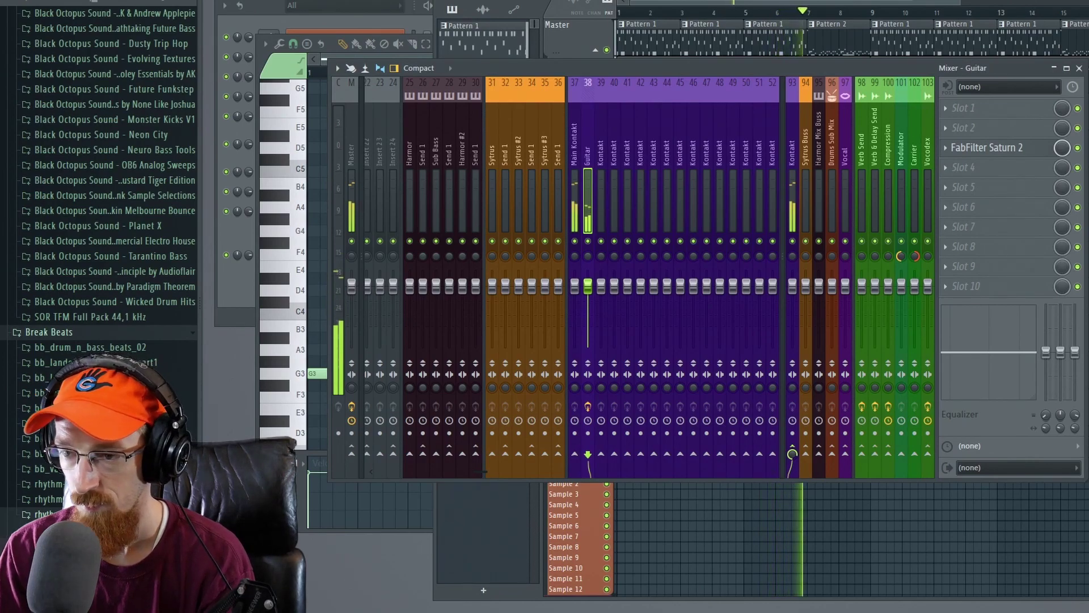
pyautogui.press('space')
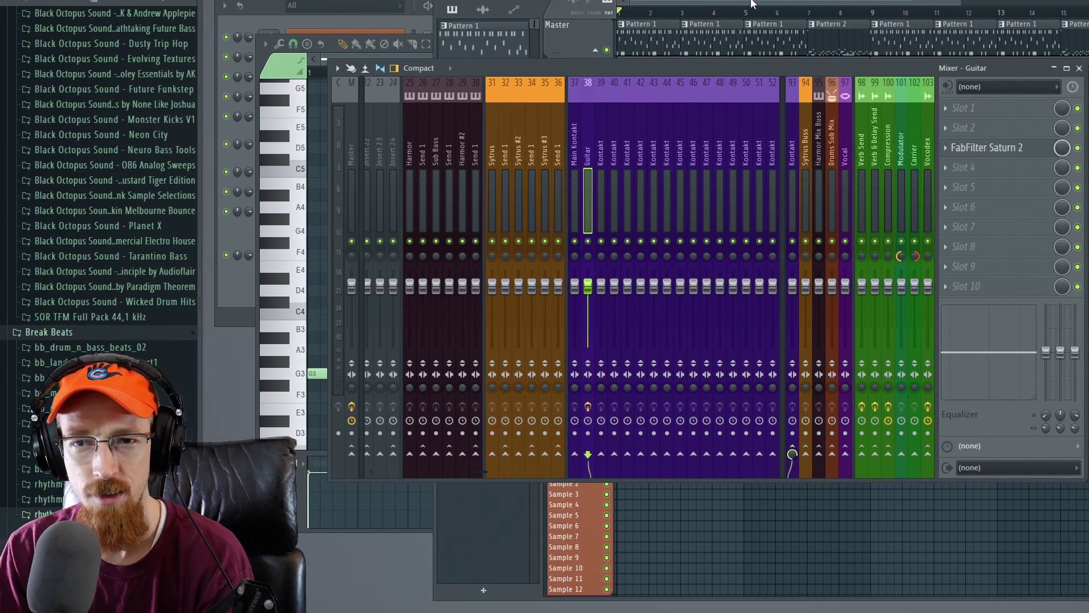
# - Set the playlist's playback start to bar 4 and reselect the Guitar mixer track
pyautogui.click(721, 13)
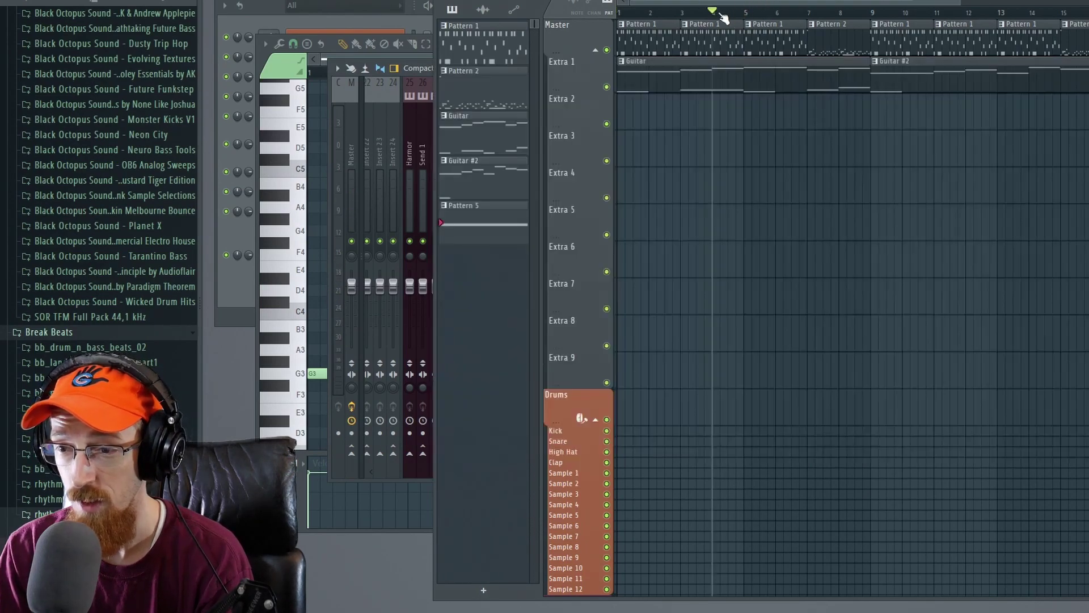
pyautogui.click(421, 127)
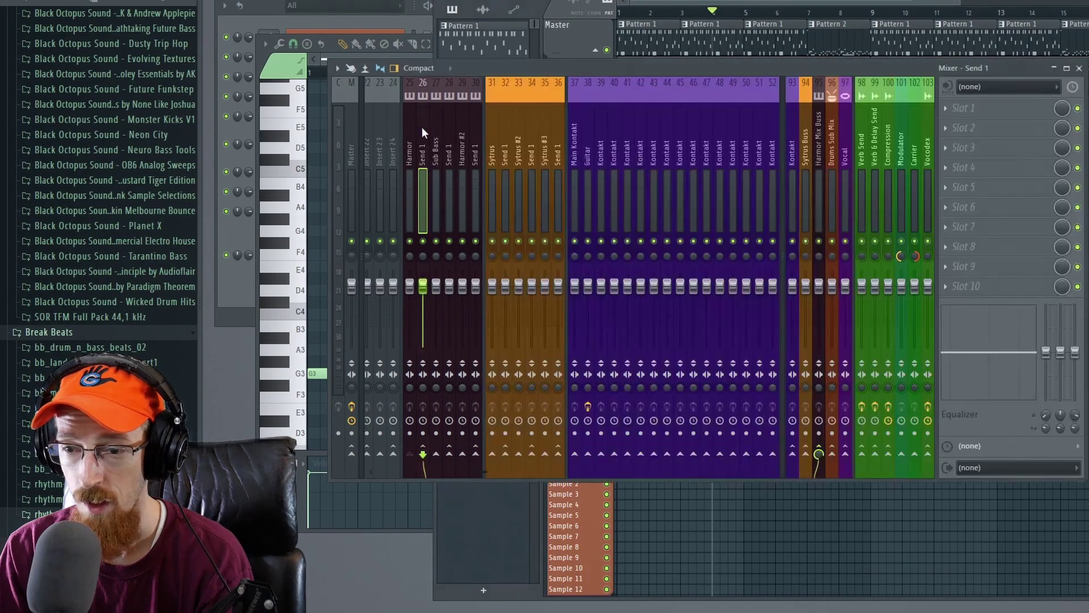
pyautogui.click(587, 132)
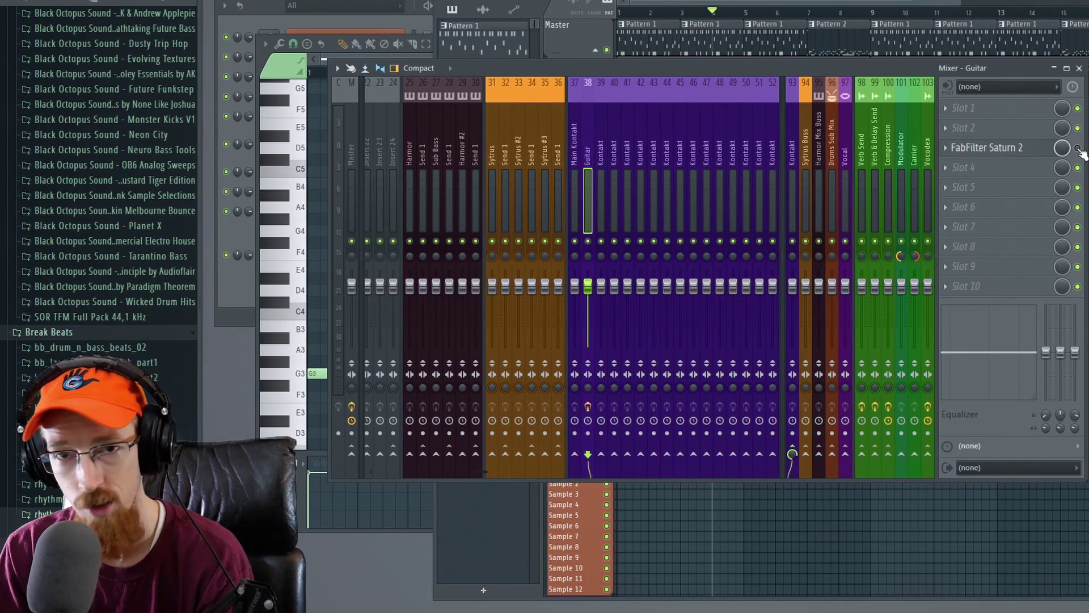
# - Play the passage from bar 4 with the Guitar track's Saturn 2 bypassed, and replay it with the effect enabled
pyautogui.press('space')
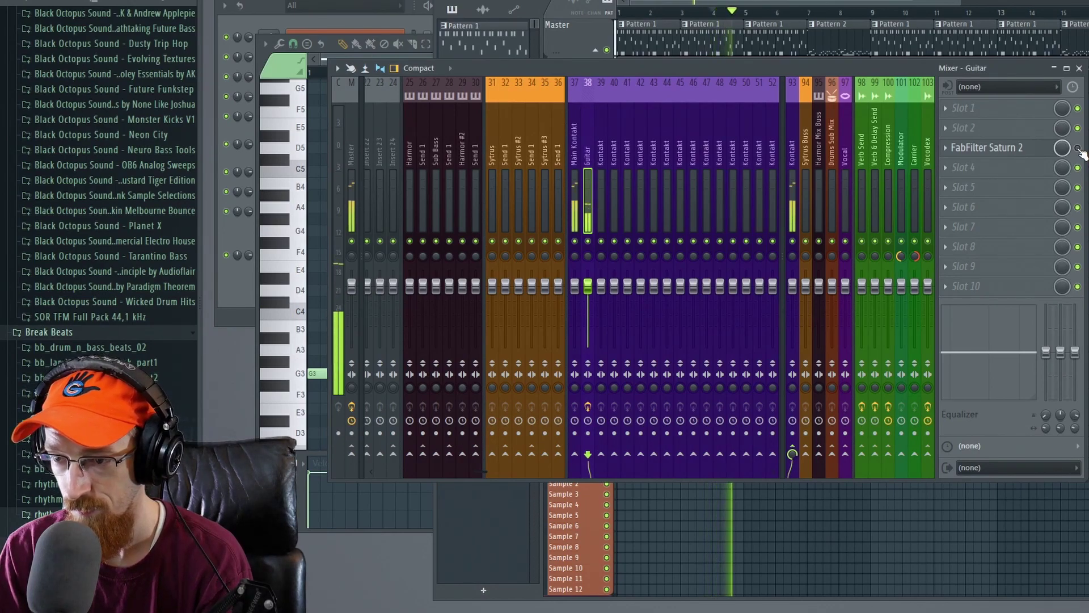
pyautogui.press('space')
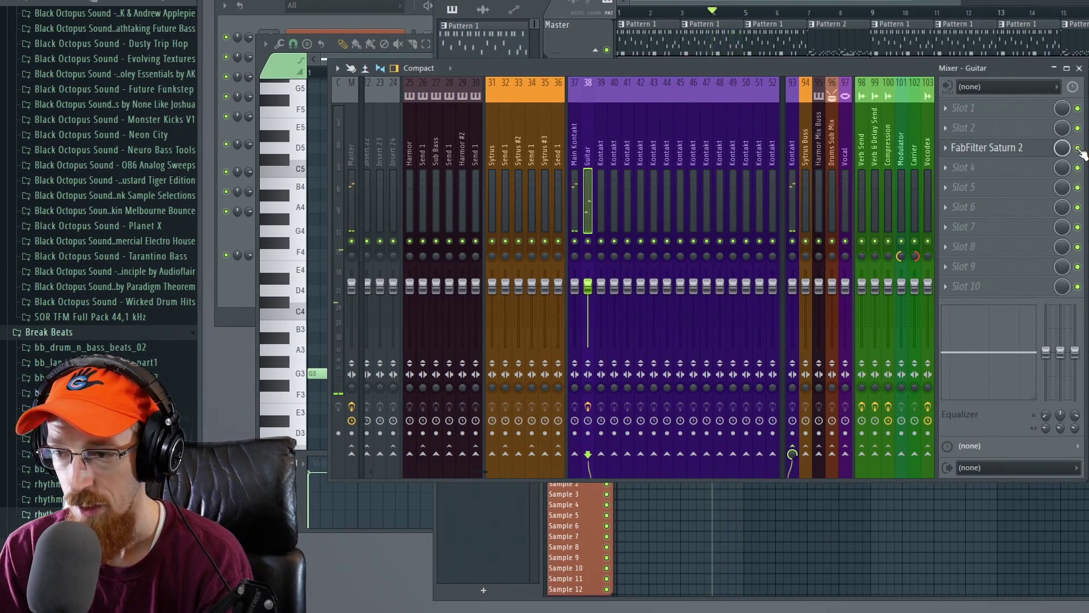
pyautogui.press('space')
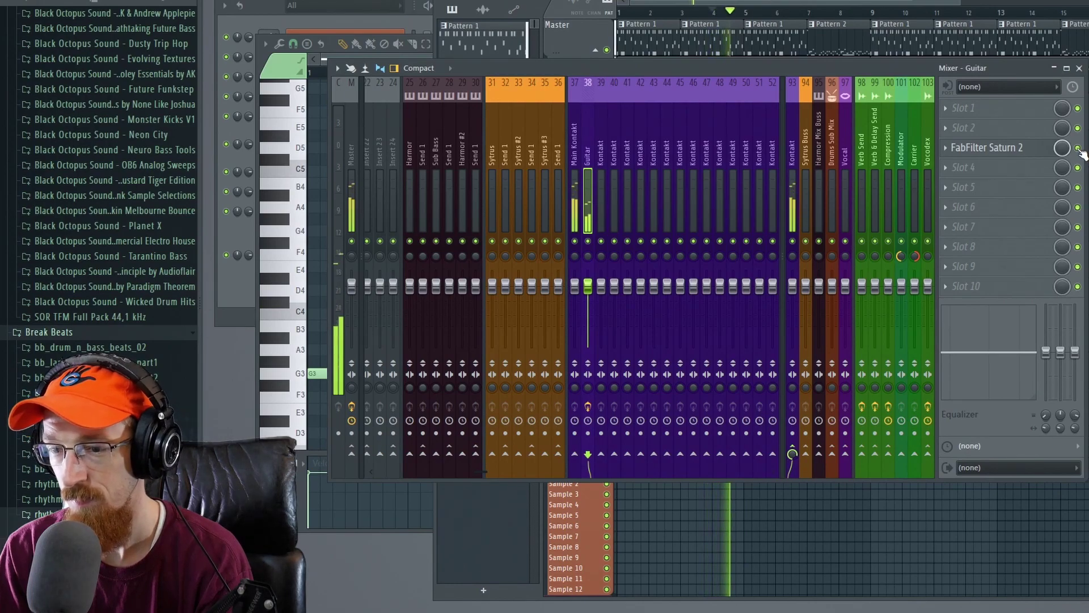
pyautogui.press('space')
# - Reopen Saturn 2 from the Guitar track and audition the high band with the Old Tape style
pyautogui.click(986, 147)
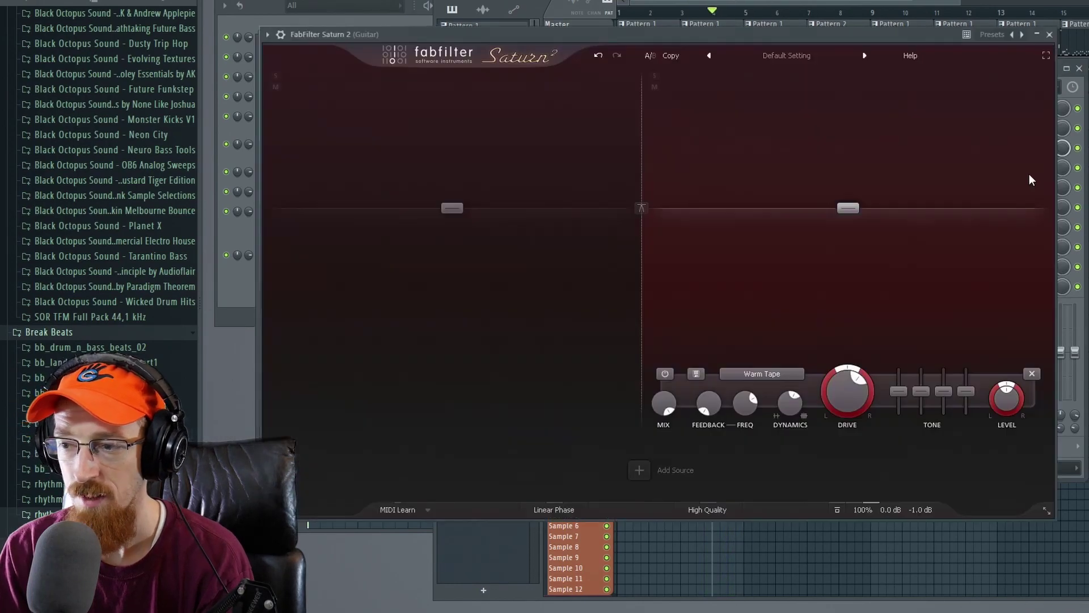
pyautogui.moveTo(658, 41); pyautogui.dragTo(644, 13)
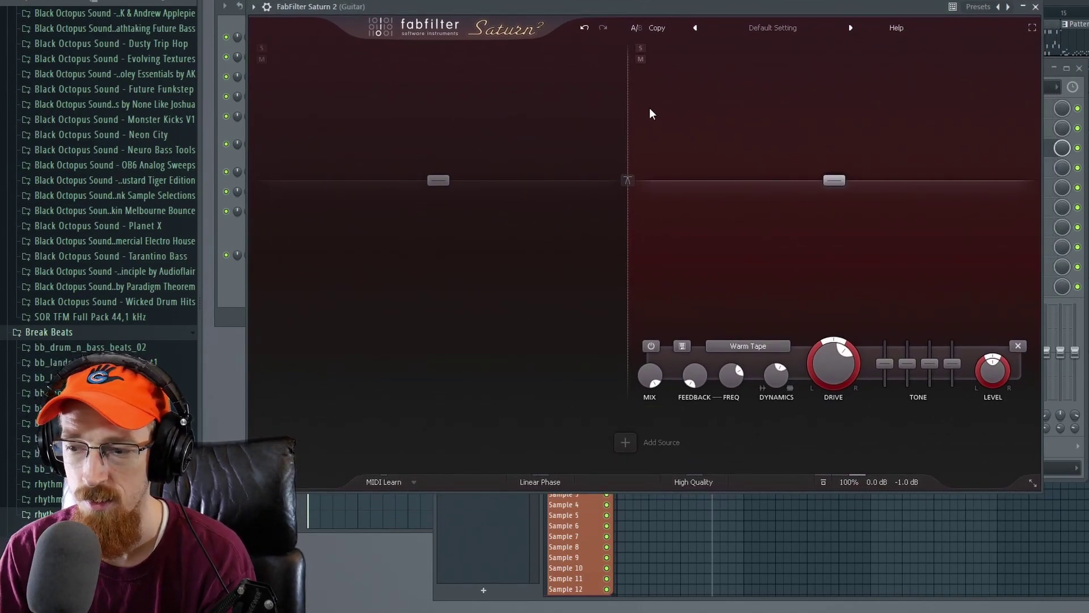
pyautogui.click(766, 346)
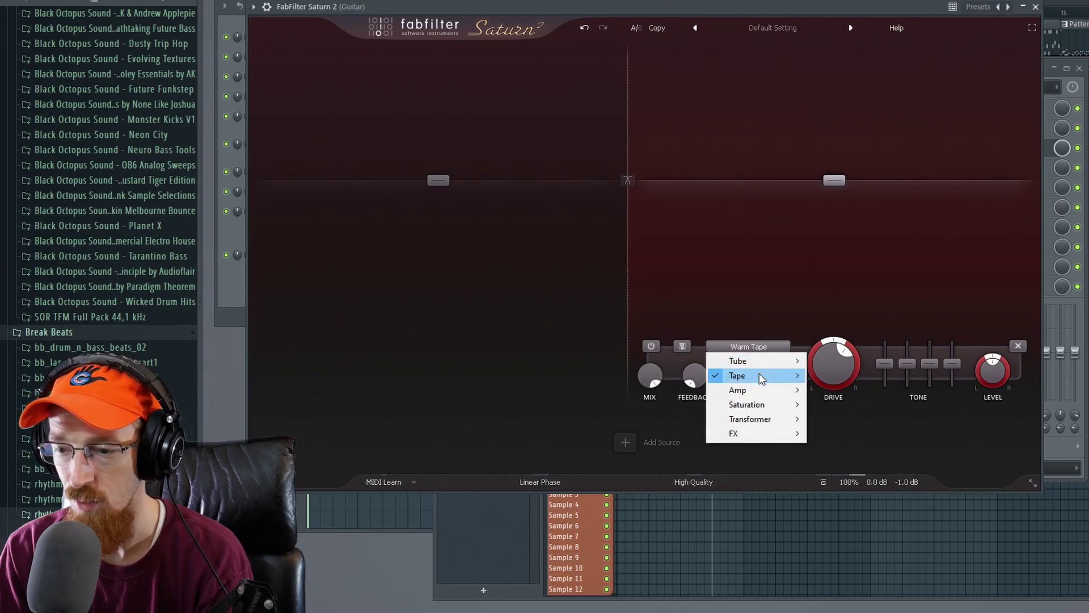
pyautogui.moveTo(762, 375)
pyautogui.click(881, 419)
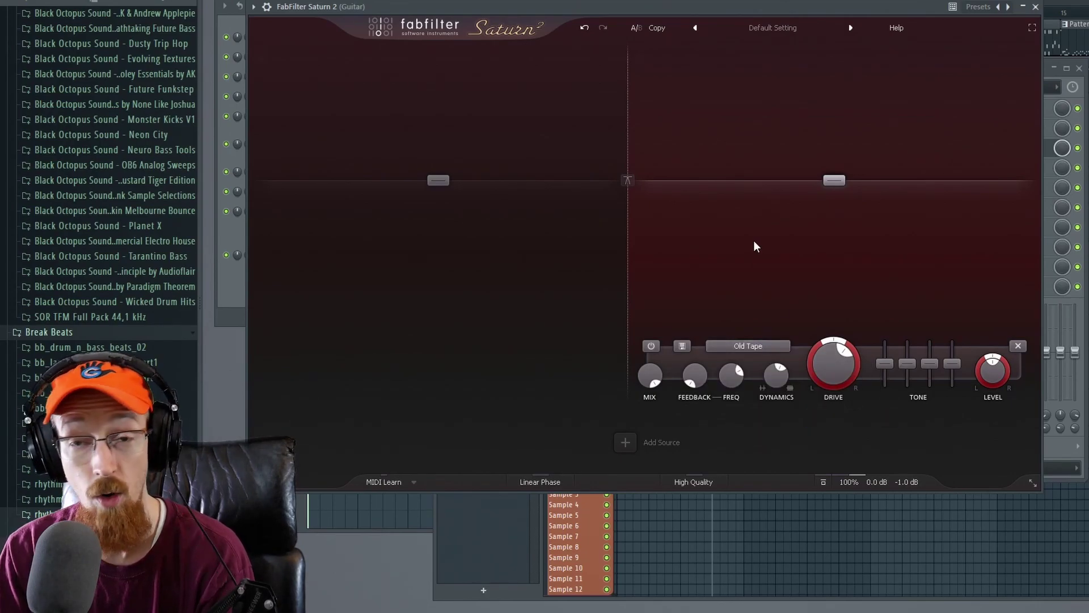
pyautogui.press('space')
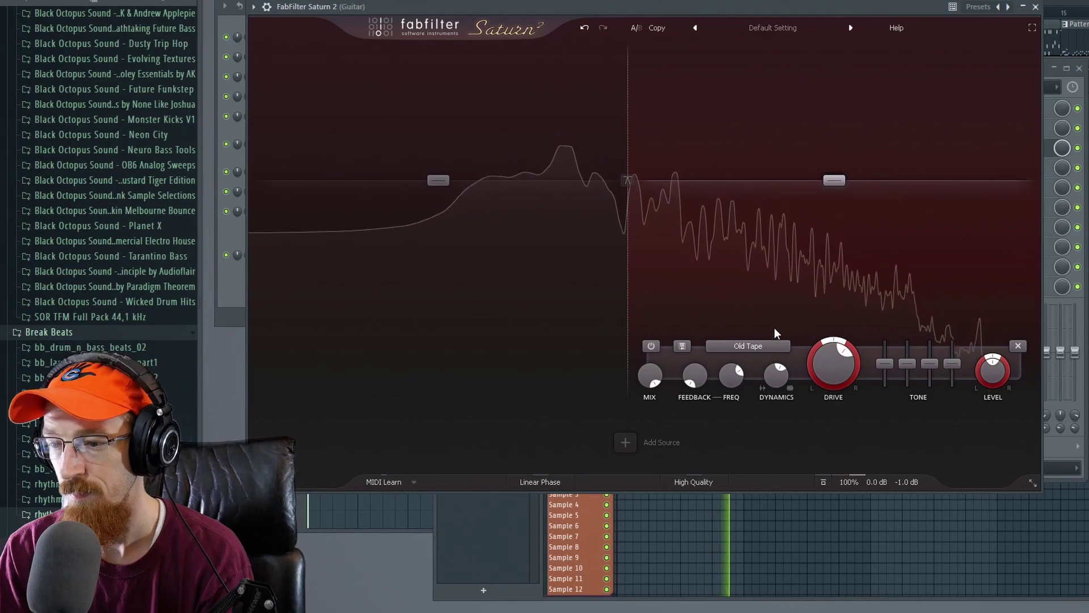
pyautogui.press('space')
# - Change the high band's style to Heavy Saturation and play the passage
pyautogui.click(771, 346)
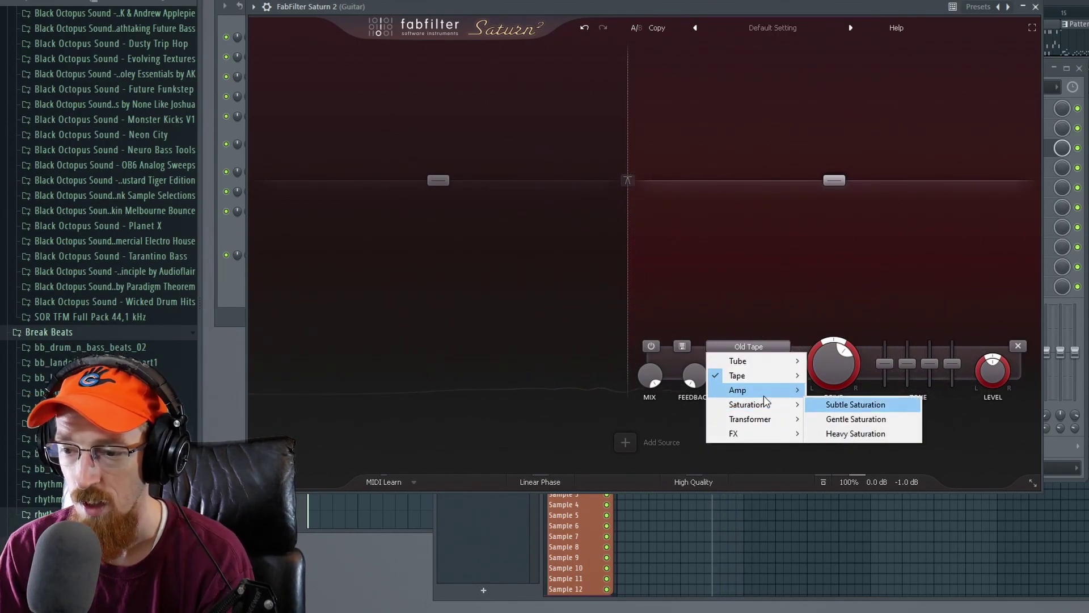
pyautogui.moveTo(789, 405)
pyautogui.click(865, 438)
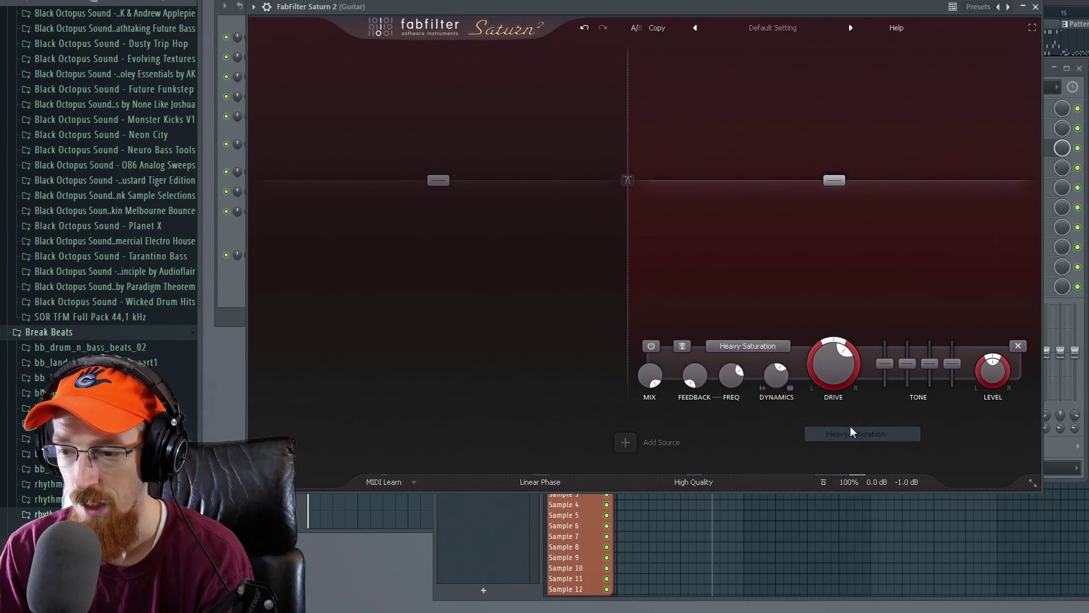
pyautogui.press('space')
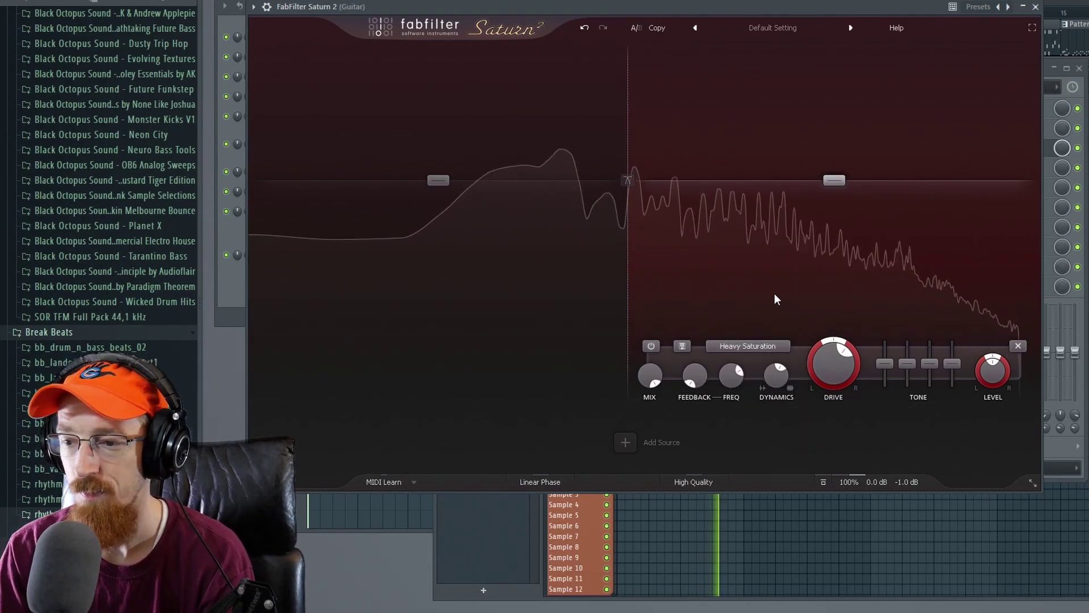
pyautogui.press('space')
# - Change the high band's style to Subtle Saturation and raise its Drive to about 83% during playback
pyautogui.click(754, 346)
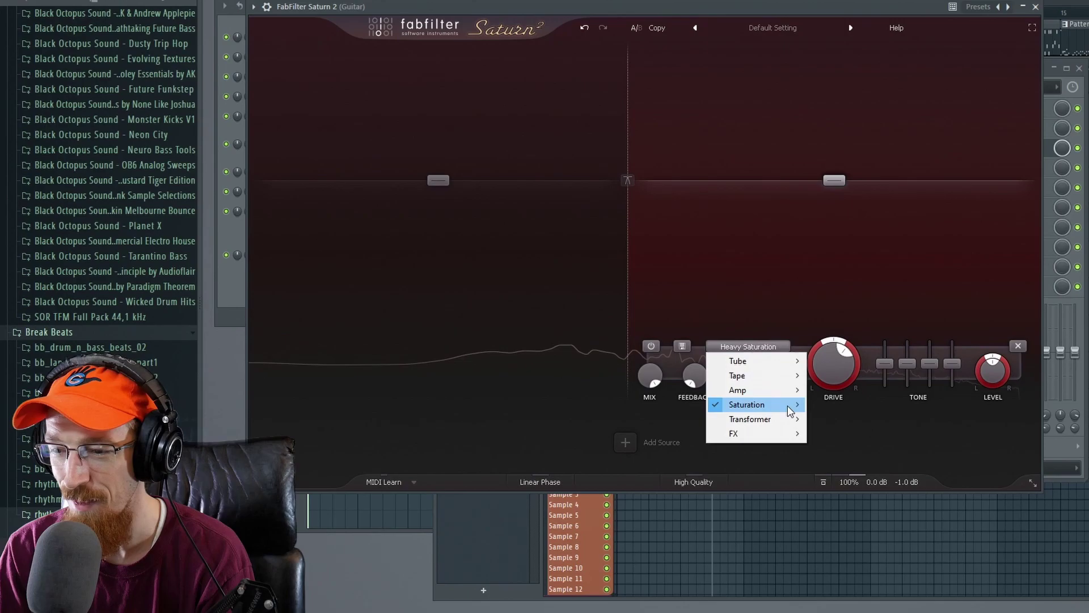
pyautogui.moveTo(785, 411)
pyautogui.click(885, 404)
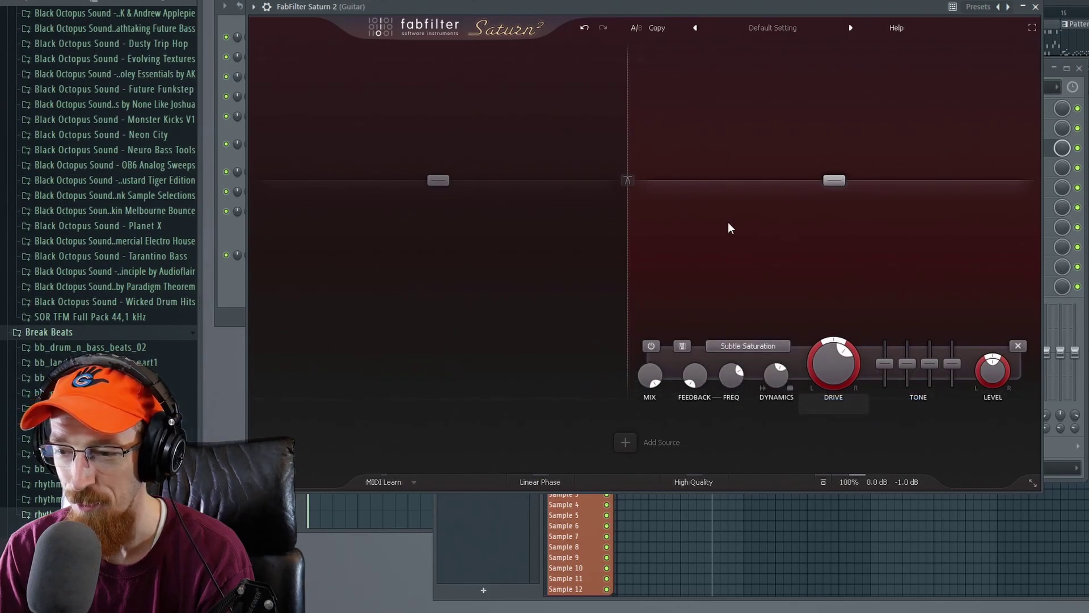
pyautogui.press('space')
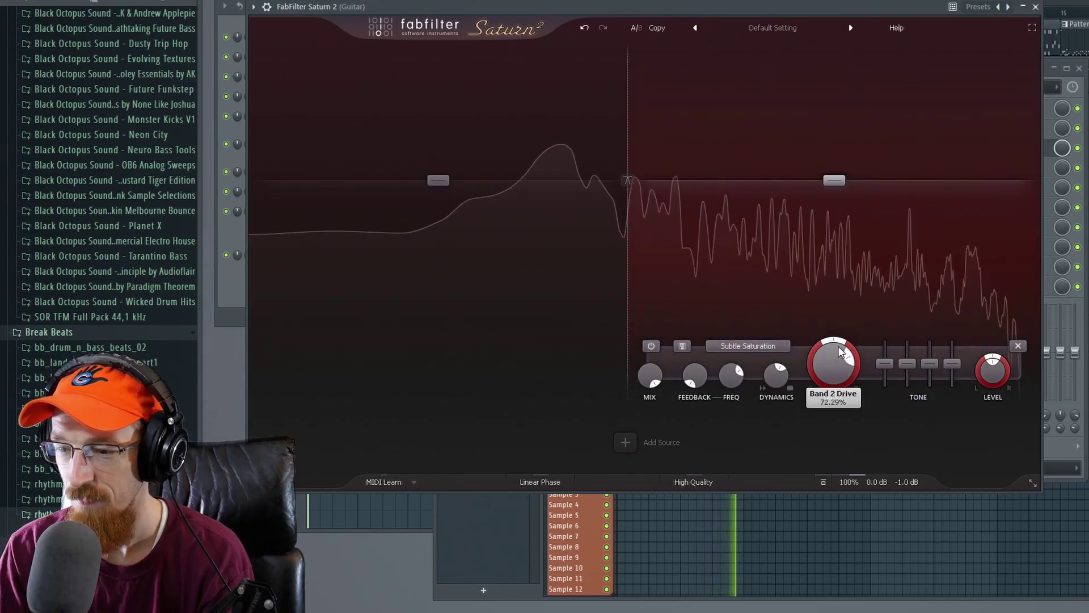
pyautogui.scroll(5, 836, 363)
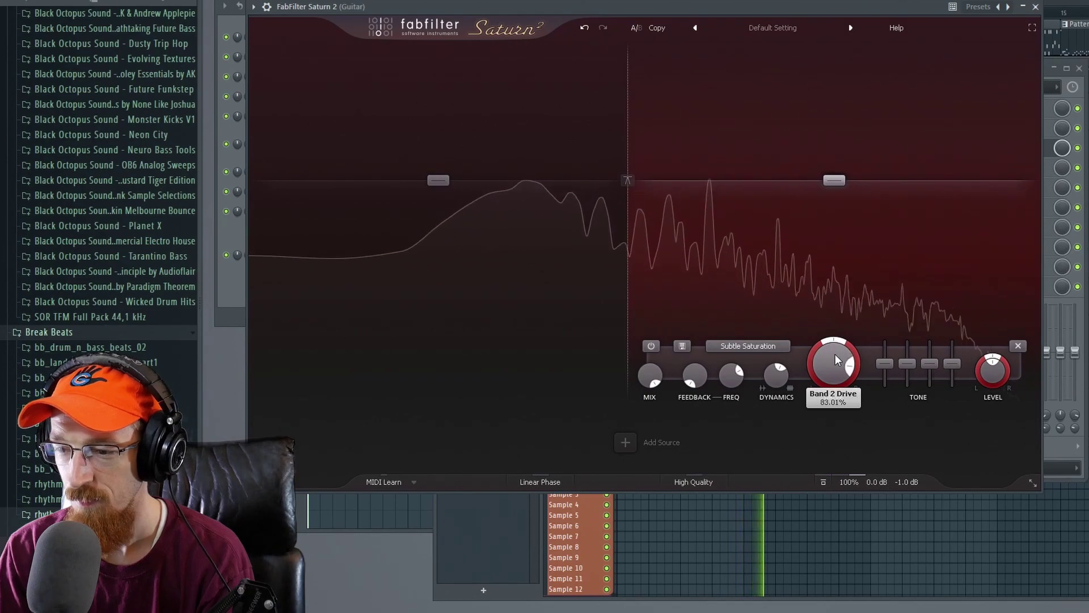
pyautogui.press('space')
# - Set the high band's Drive to about 92.6% during playback, and replay the passage to hear it
pyautogui.moveTo(835, 359); pyautogui.dragTo(834, 363)
pyautogui.press('space')
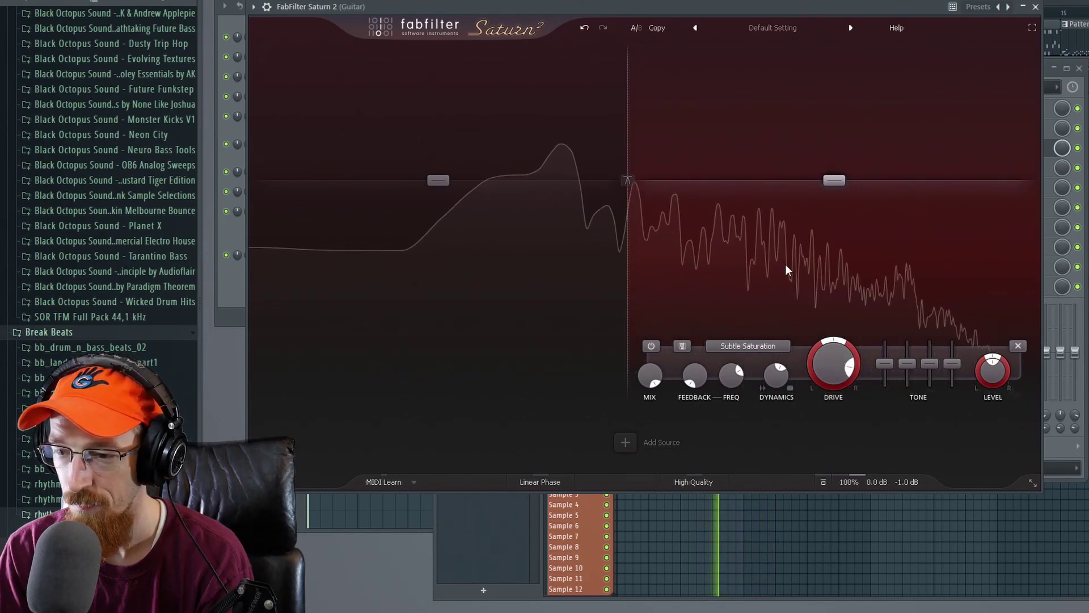
pyautogui.scroll(4, 835, 363)
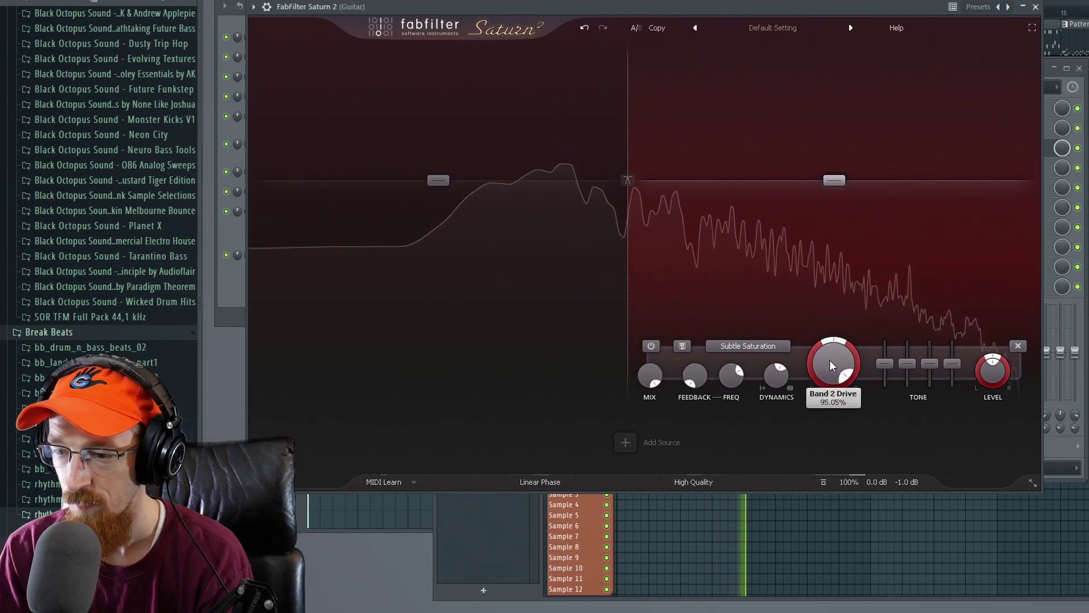
pyautogui.scroll(-1, 828, 371)
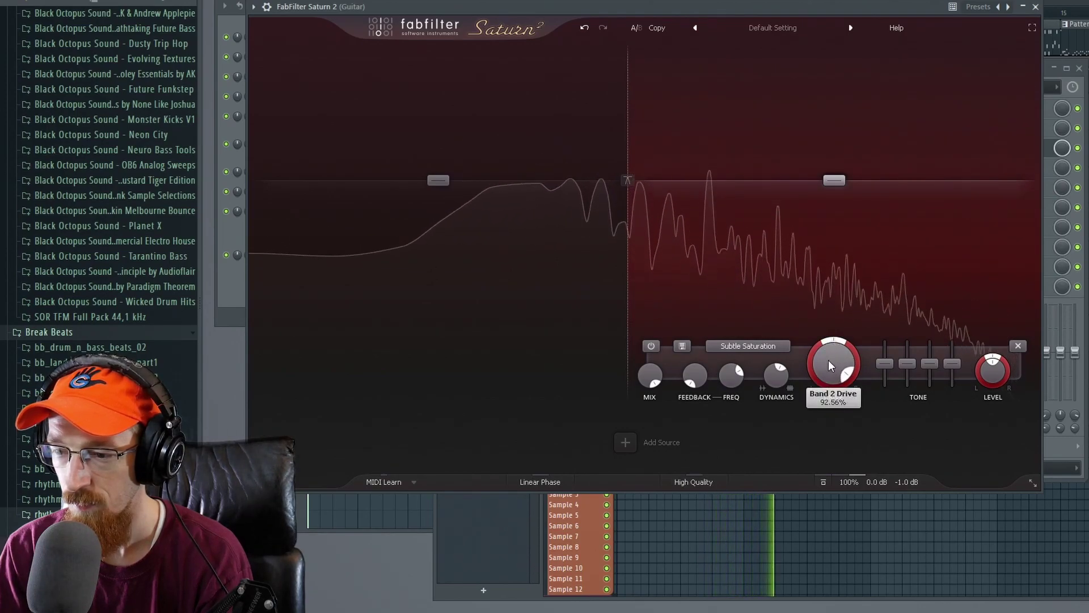
pyautogui.press('space')
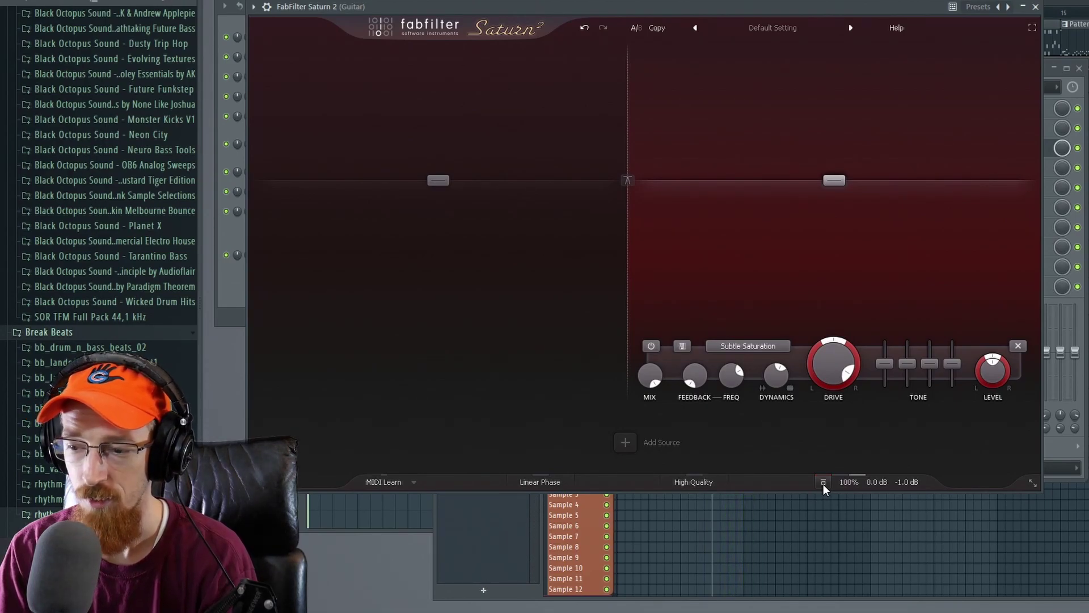
pyautogui.press('space')
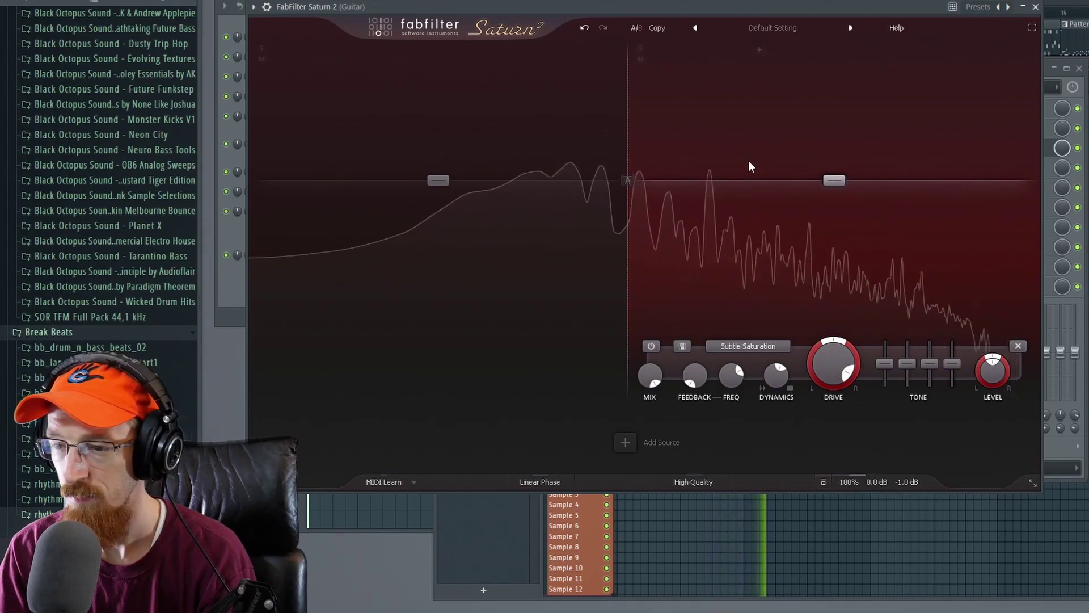
pyautogui.press('space')
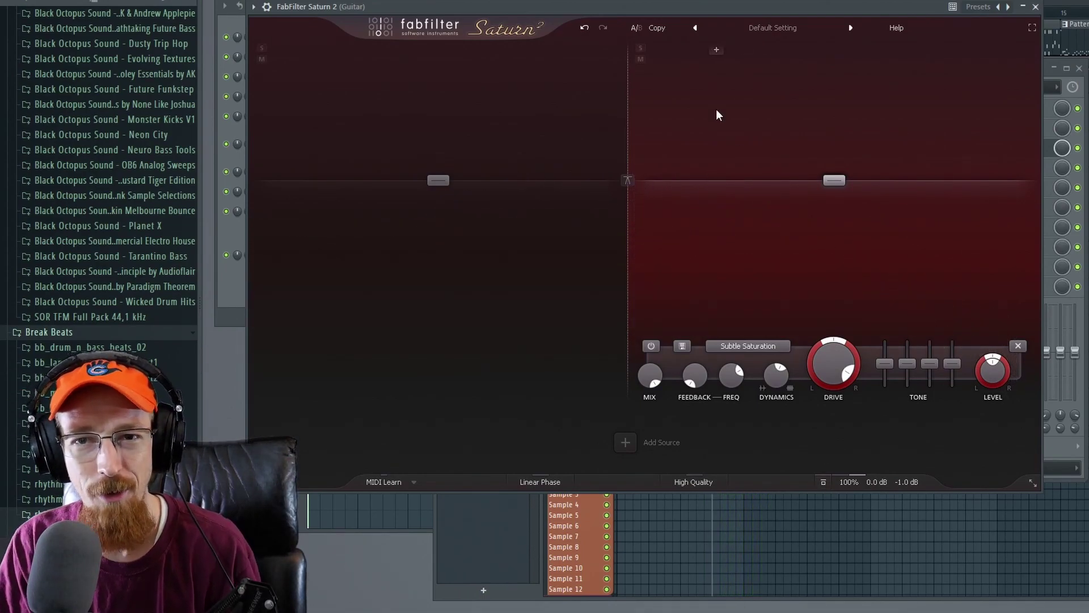